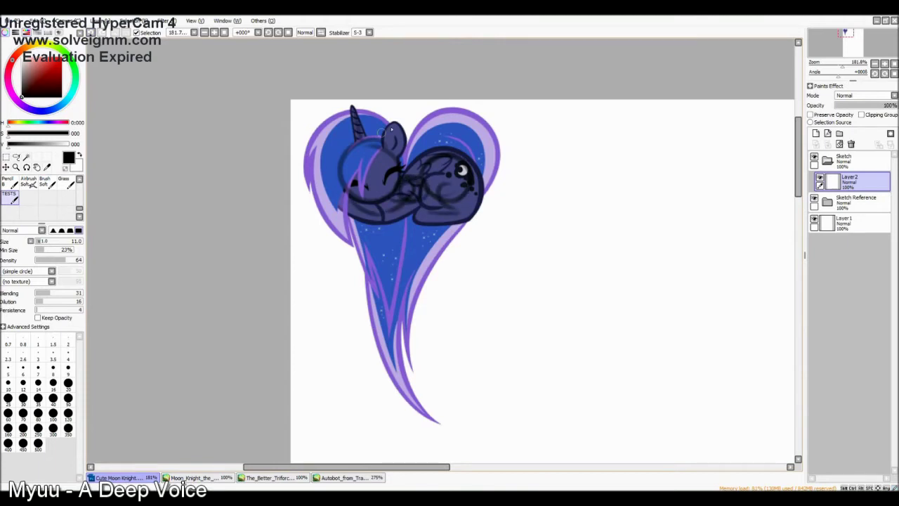
- Fade the rough sketch layer to 46% opacity and add a new layer above it for refining with a size 6 brush
drag(888, 104, 864, 105)
click(815, 133)
scroll(421, 211, up, 4)
click(22, 367)
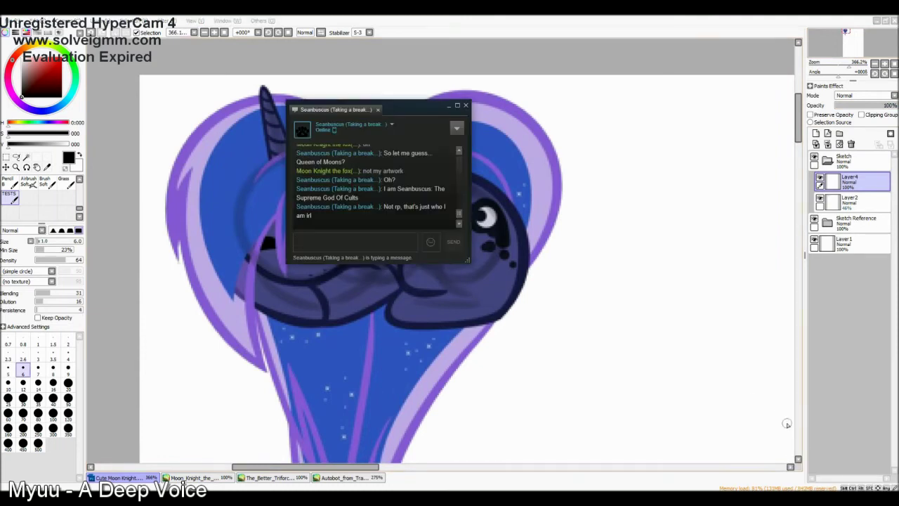
click(641, 328)
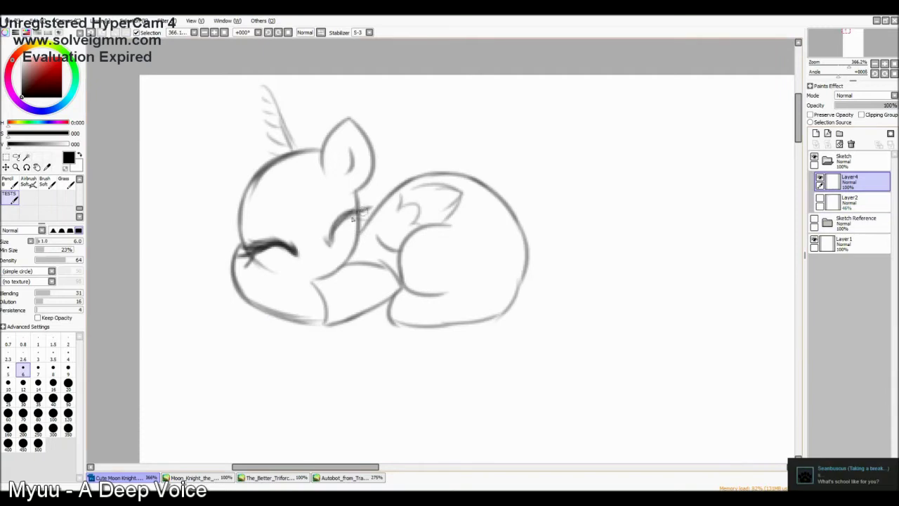
- Sketch the eyelashes, wing feathers and horn outline, and firm up the lower edges of the pony's hoof and body
mouse_move(352, 219)
mouse_down()
mouse_move(364, 213)
mouse_move(335, 233)
mouse_move(368, 207)
mouse_up()
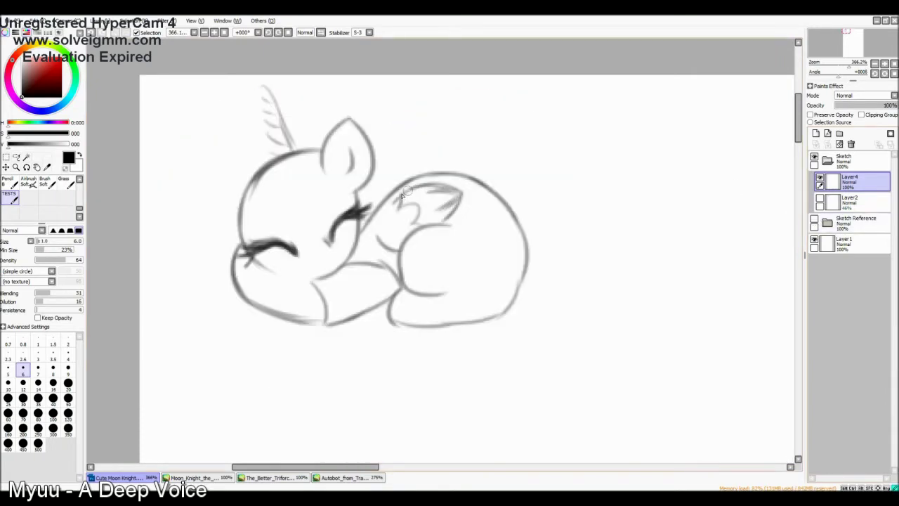
drag(402, 195, 421, 223)
mouse_move(261, 87)
mouse_down()
mouse_move(269, 155)
mouse_move(285, 132)
mouse_up()
drag(307, 320, 333, 325)
drag(391, 324, 425, 327)
drag(410, 328, 438, 326)
- Clean up the face and wing lines and extend the horn's base down onto the forehead
key(e)
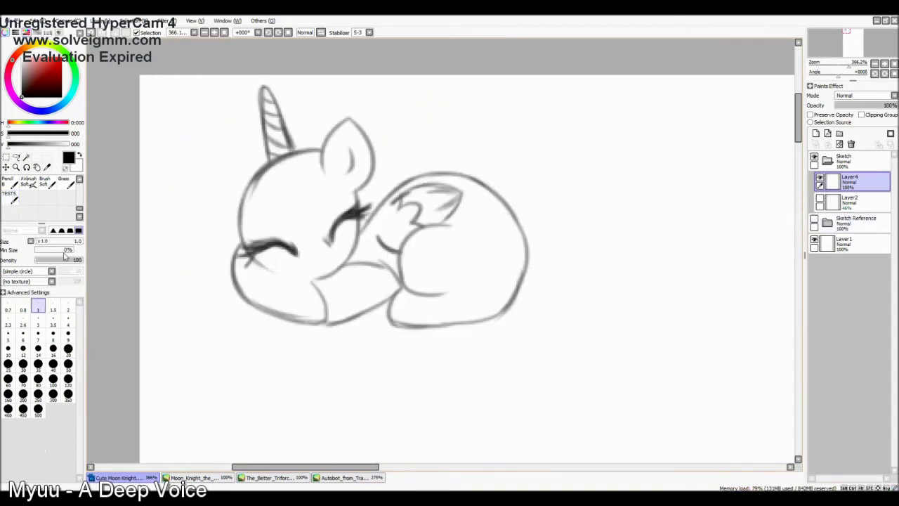
click(10, 197)
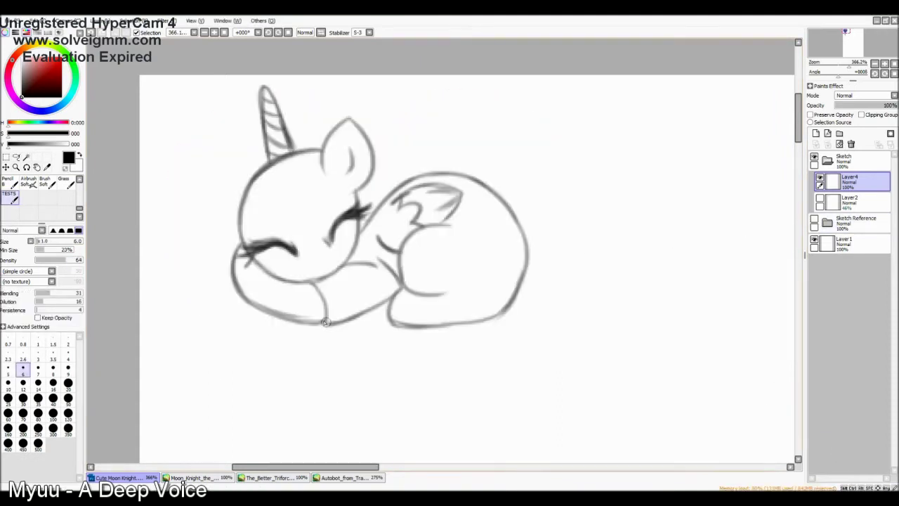
drag(436, 211, 459, 191)
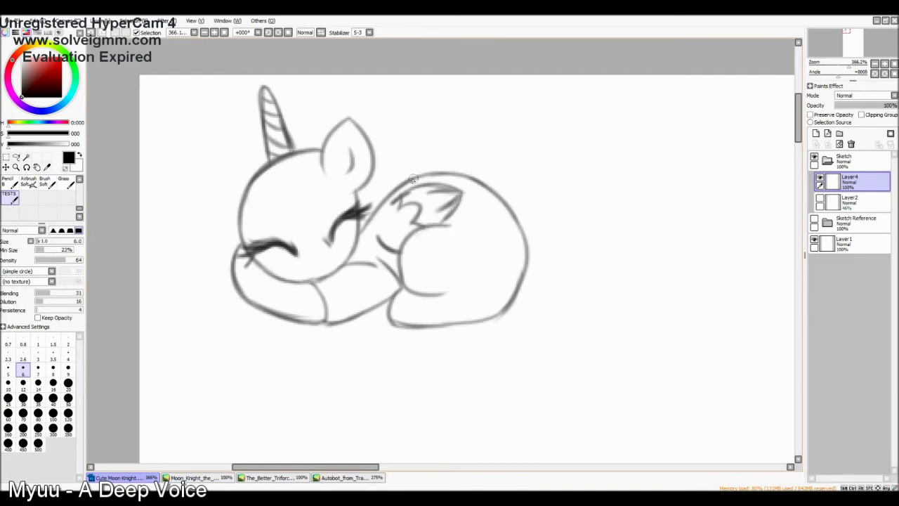
drag(302, 144, 291, 169)
drag(273, 156, 266, 179)
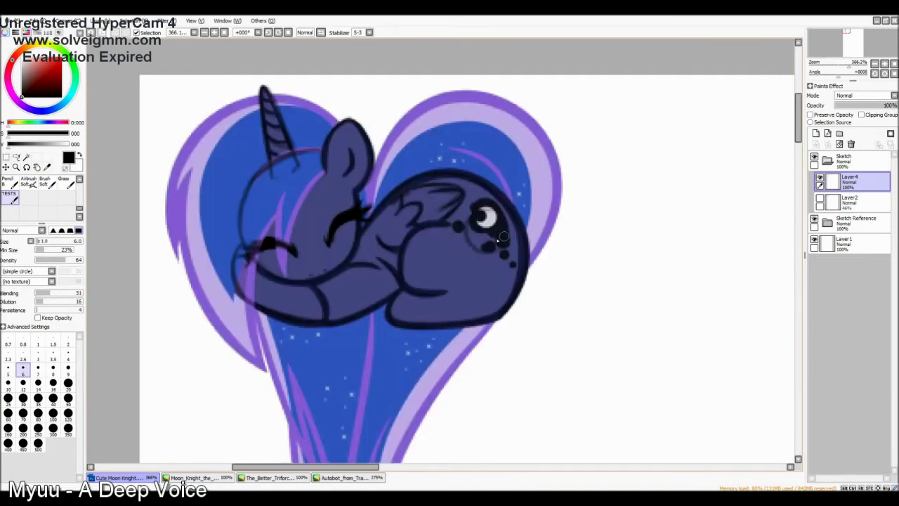
- Sketch a crescent moon crossed by a diagonal stroke on the flank, and restore Layer2's opacity to 100%
drag(474, 232, 512, 246)
drag(485, 212, 482, 218)
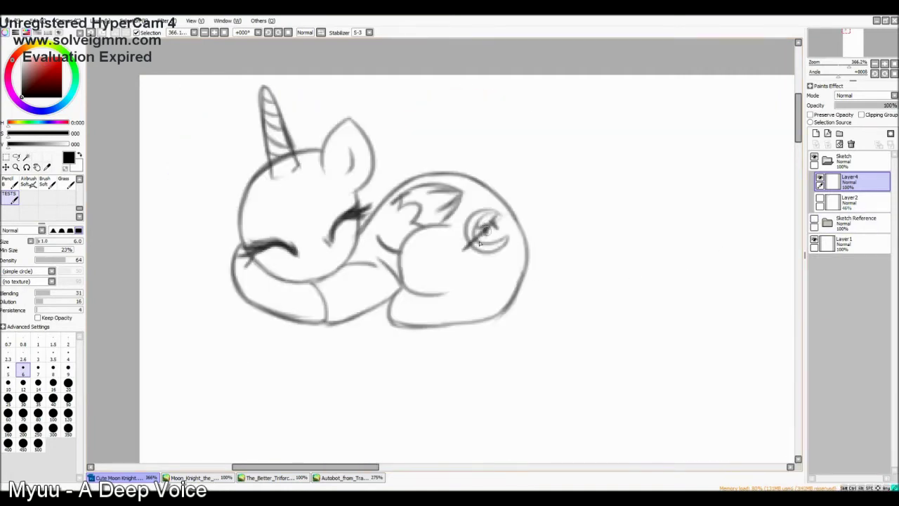
click(853, 202)
click(854, 180)
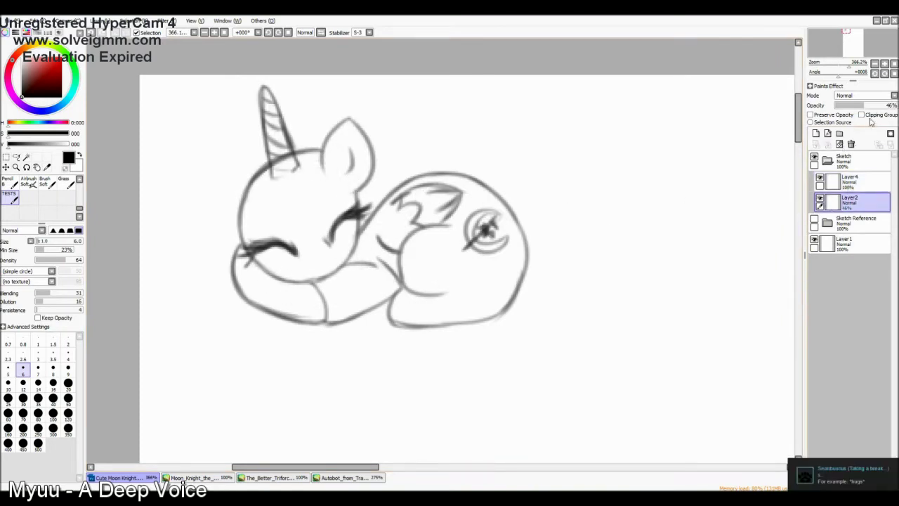
- Switch to the Steam chat, send a reply starting with "that's mainly" and return to the drawing
click(839, 471)
text(s mainly answ)
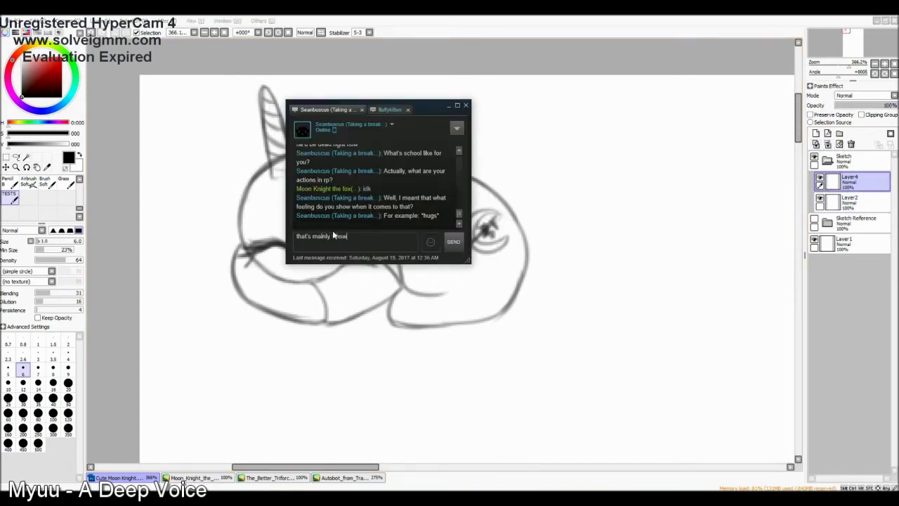
text(er)
key(Return)
click(538, 235)
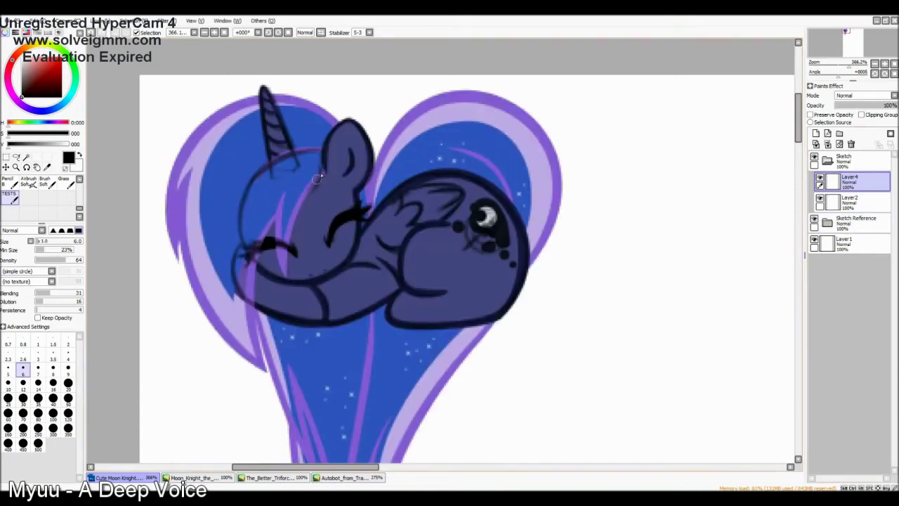
- Trace the forelock and the mane's outer outline from the reference on Layer4
drag(307, 195, 286, 222)
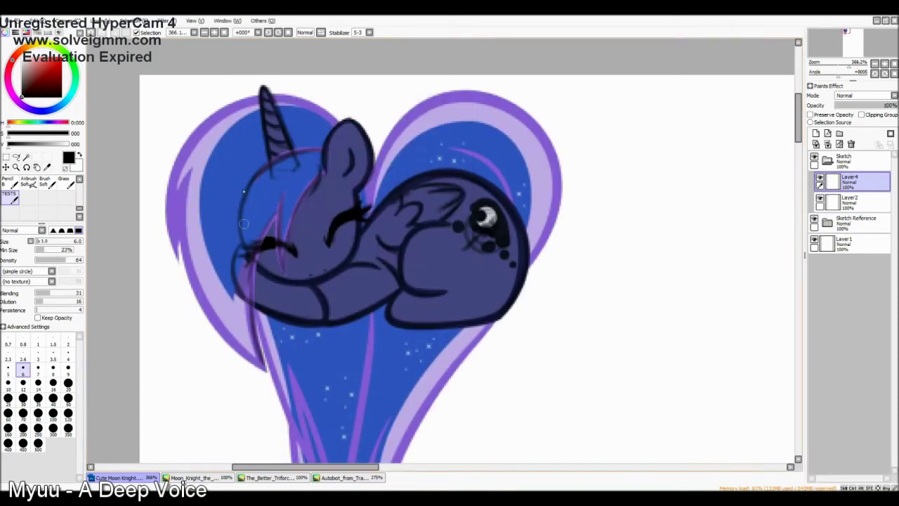
drag(189, 176, 212, 316)
mouse_move(199, 138)
mouse_down()
mouse_move(177, 260)
mouse_move(302, 210)
mouse_move(253, 287)
mouse_up()
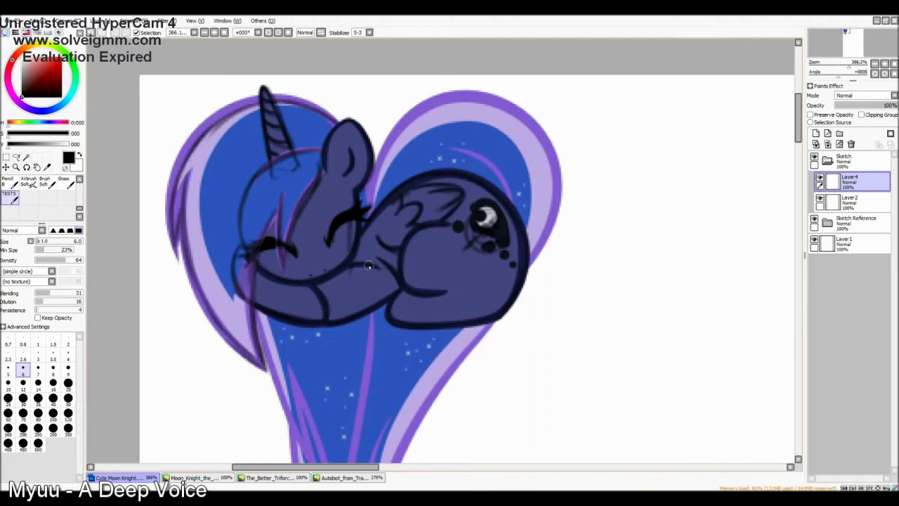
- Hide the Sketch Reference folder and erase the head and hoof outlines covered by the mane on Layer2
click(850, 201)
key(e)
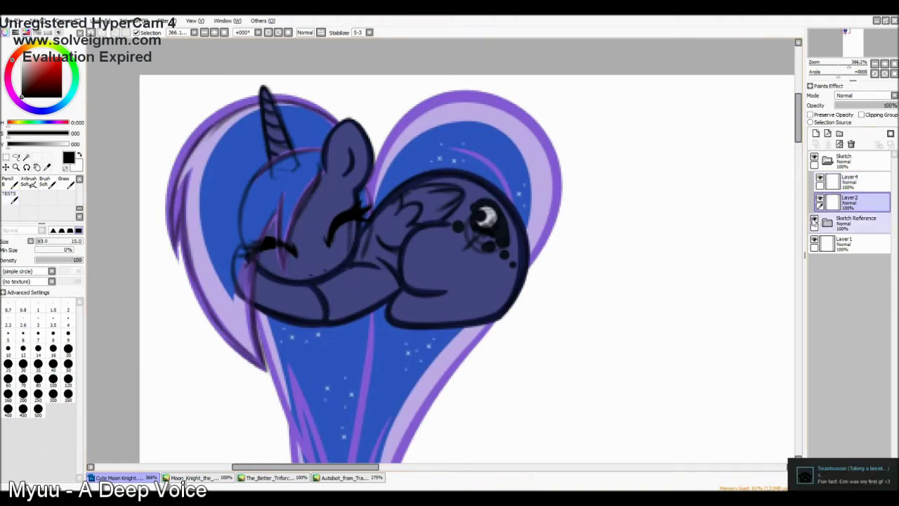
click(813, 221)
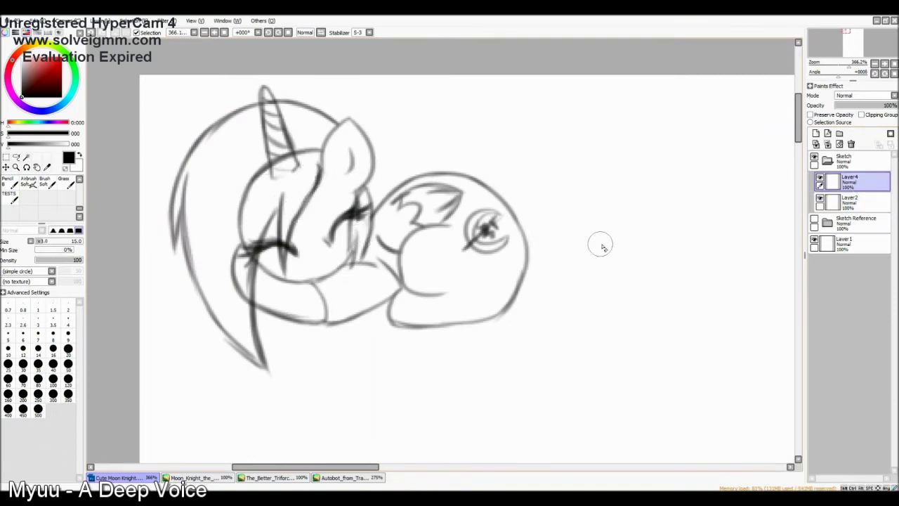
key(n)
mouse_move(295, 151)
mouse_down()
mouse_move(256, 183)
mouse_move(233, 277)
mouse_up()
key(e)
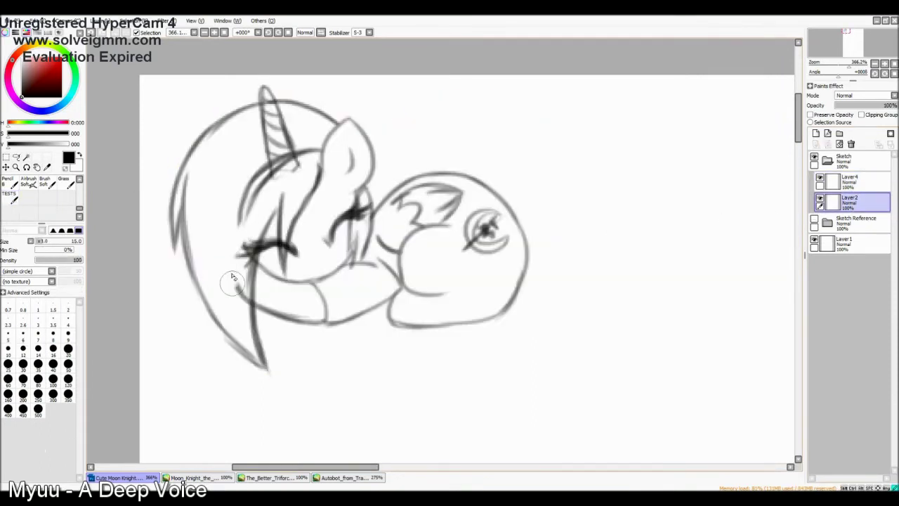
mouse_move(249, 218)
mouse_down()
mouse_move(267, 179)
mouse_move(312, 153)
mouse_move(288, 160)
mouse_move(260, 196)
mouse_up()
- Clean up the horn's base and the hoof outline behind the hanging mane strand on Layer2
click(850, 181)
key(n)
key(n)
key(e)
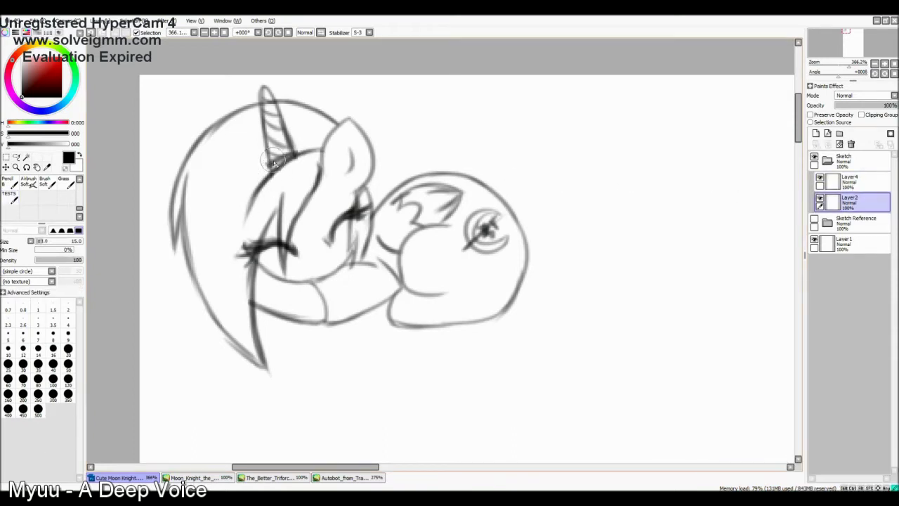
key(n)
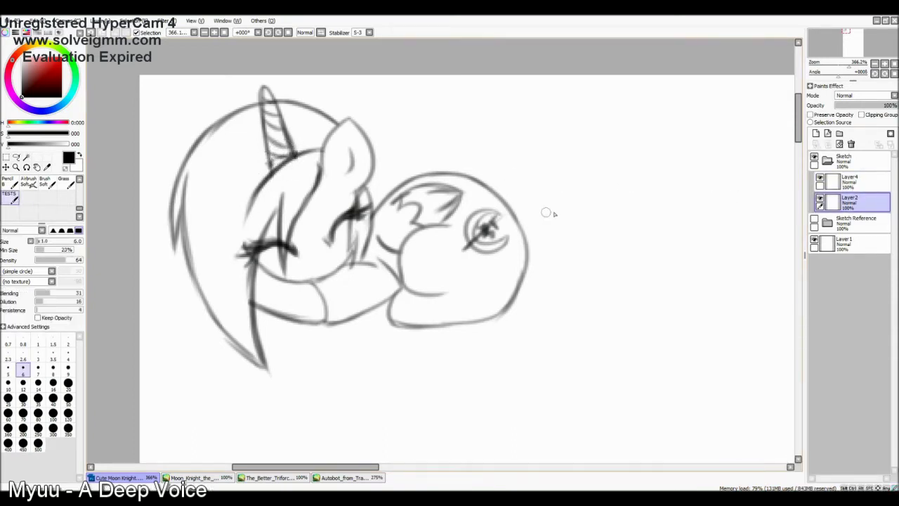
key(e)
key(n)
key(e)
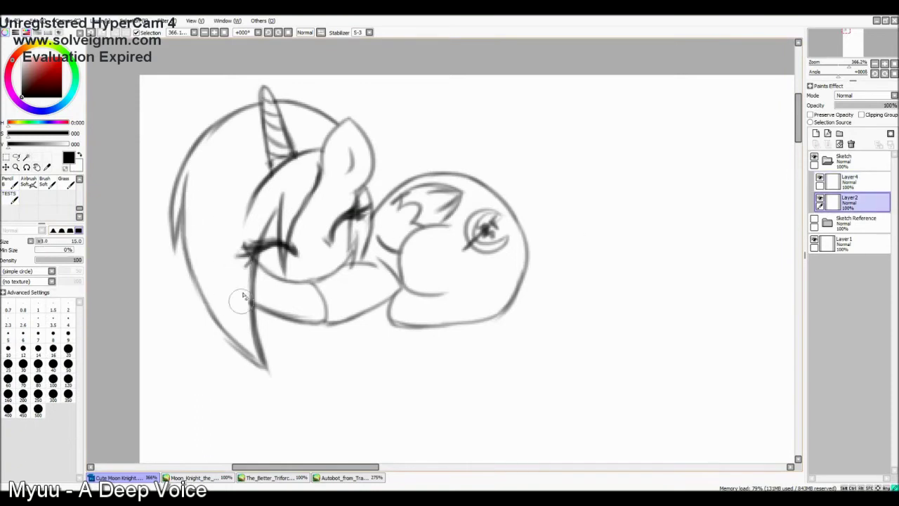
key(n)
- Show the Sketch Reference folder again and trace the inner tail strands on Layer4
click(849, 181)
click(814, 221)
click(814, 221)
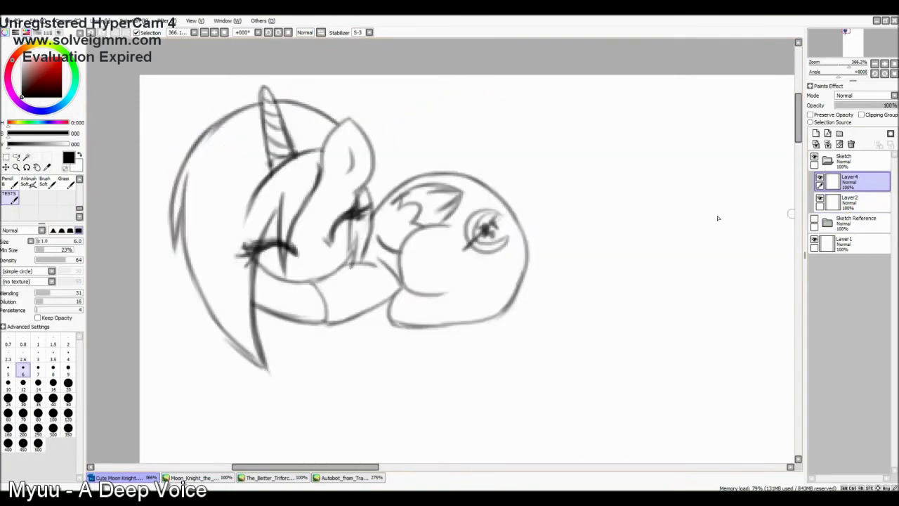
click(814, 220)
click(848, 62)
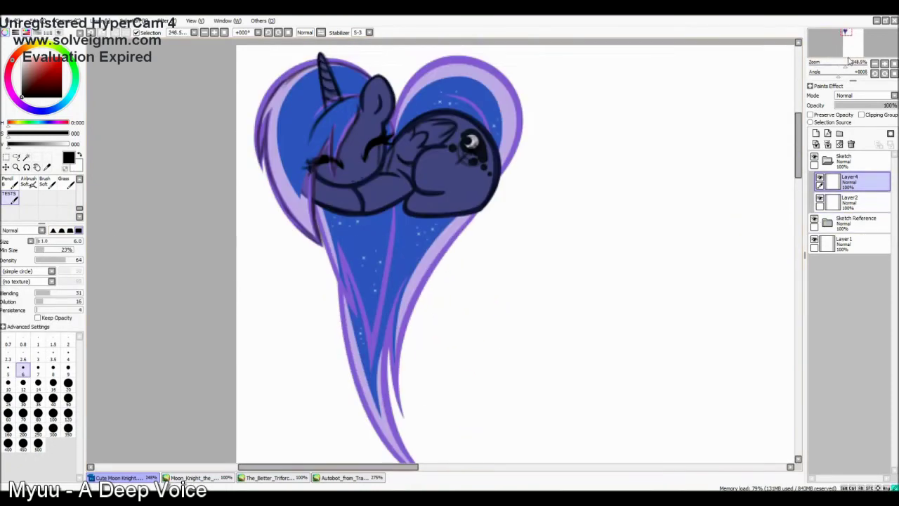
drag(400, 264, 370, 355)
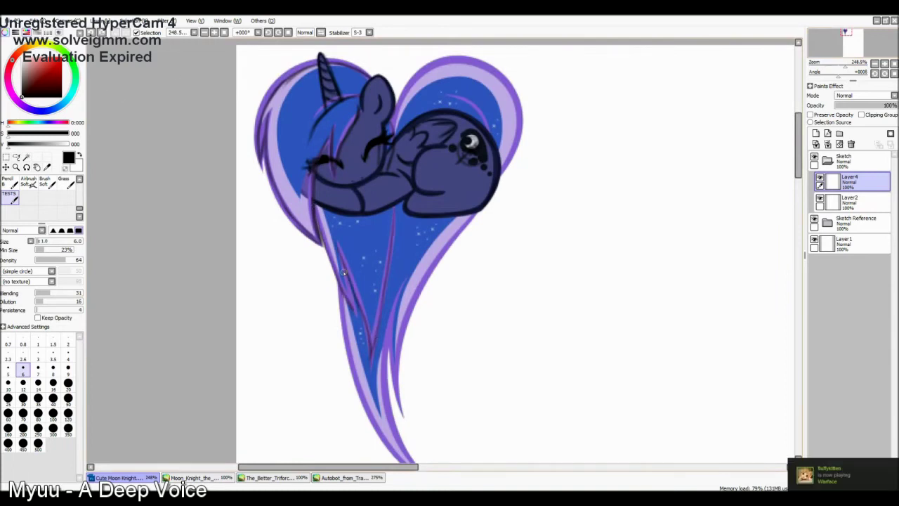
- Trace the tail's outer edges down to the curved tip, including the separate strand beside it
drag(482, 236, 395, 121)
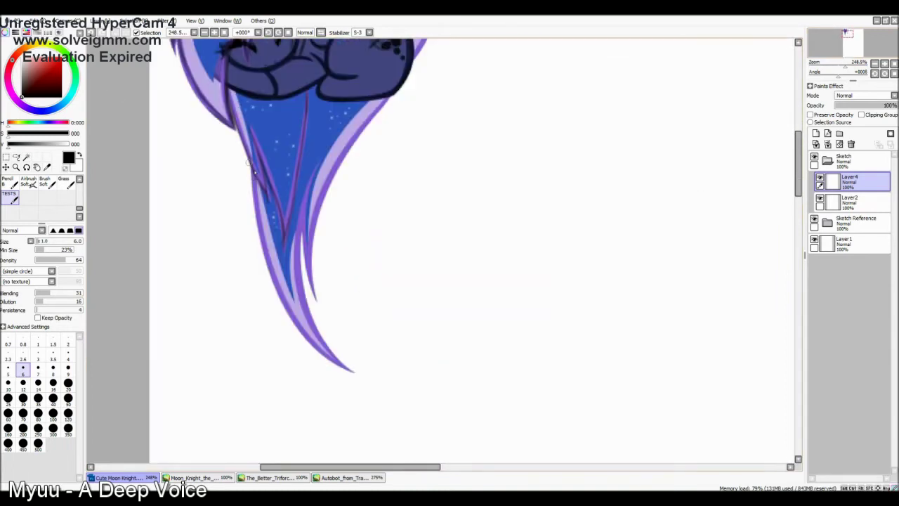
click(270, 267)
drag(267, 258, 315, 348)
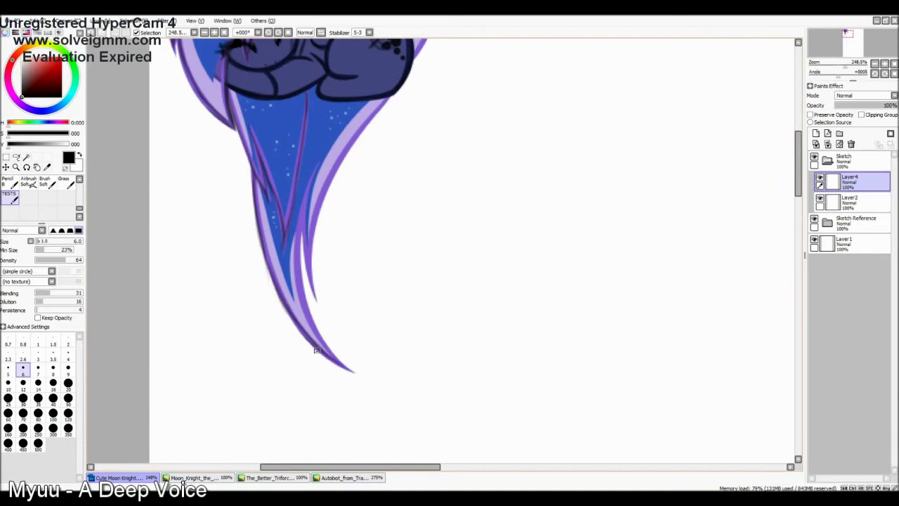
drag(307, 172, 316, 336)
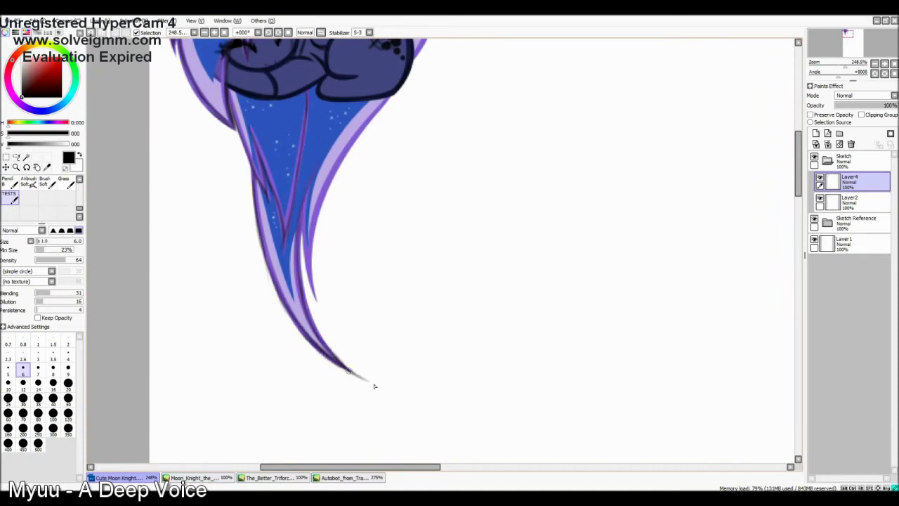
drag(369, 116, 313, 253)
- Hide the Sketch Reference folder and clean up and darken the tail's outline with the eraser and brush
click(814, 219)
drag(238, 125, 294, 252)
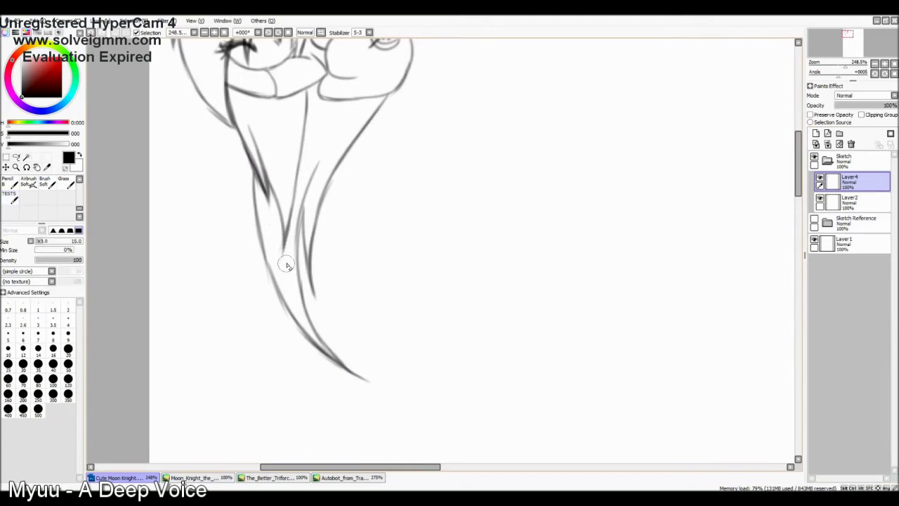
drag(307, 102, 365, 179)
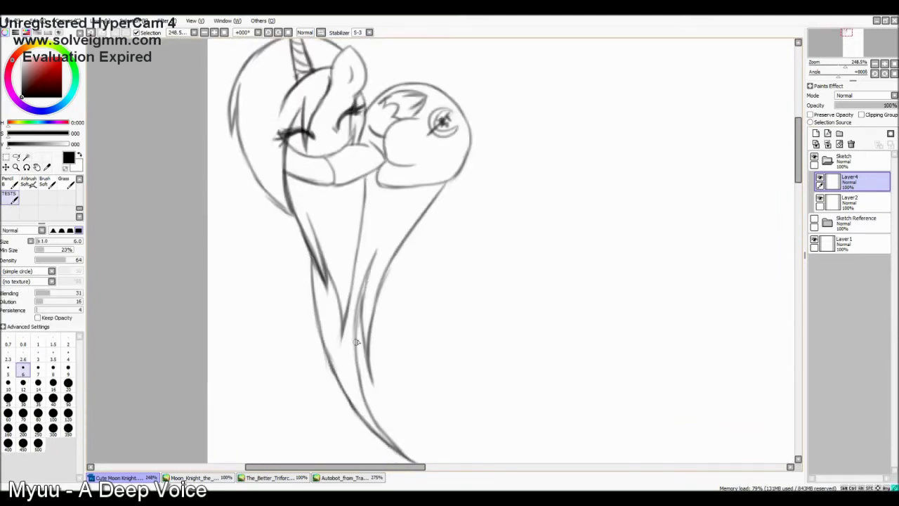
scroll(357, 279, down, 4)
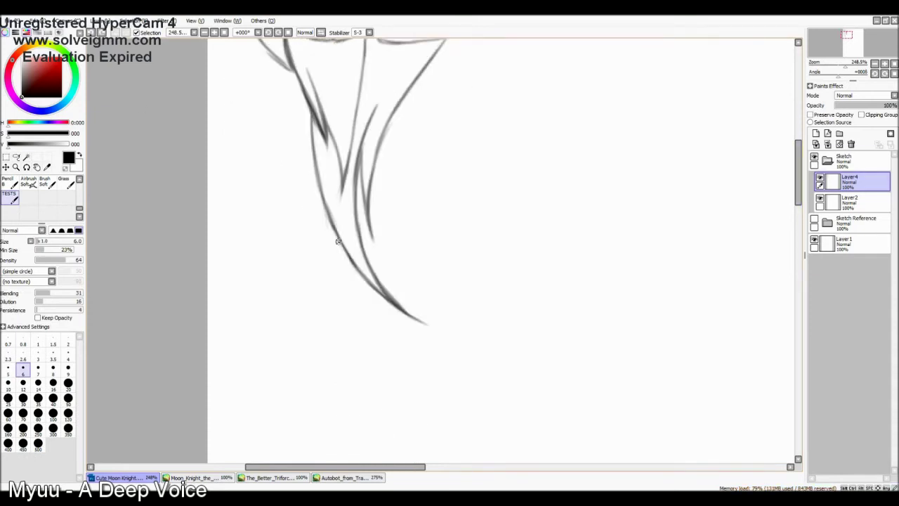
key(e)
key(b)
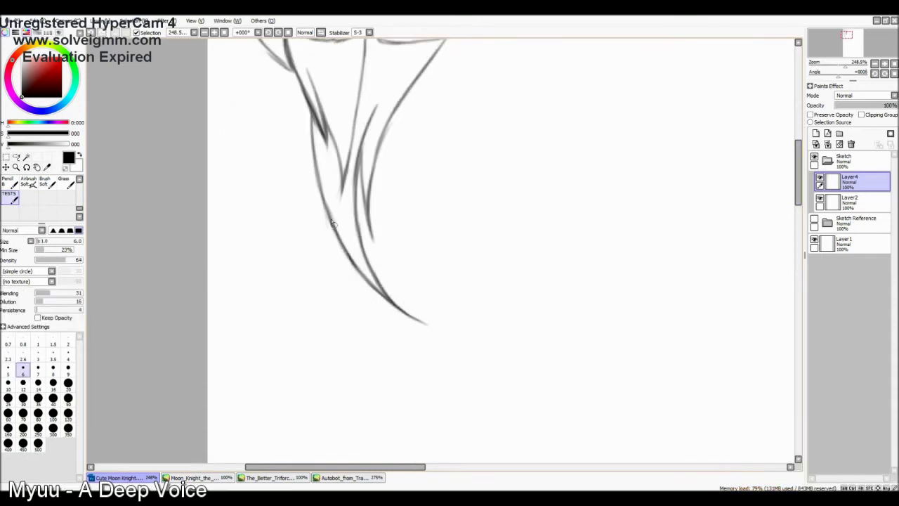
scroll(365, 205, up, 4)
- Reply in the Steam chat with "art, animation, gaming, and music. i put info about me on my profile"
text(art, animation, gaming)
key(ctrl+Left)
key(ctrl+Left)
key(Left)
text(,)
key(ctrl+Right)
key(ctrl+Right)
key(Left)
text(,)
key(End)
text(, and)
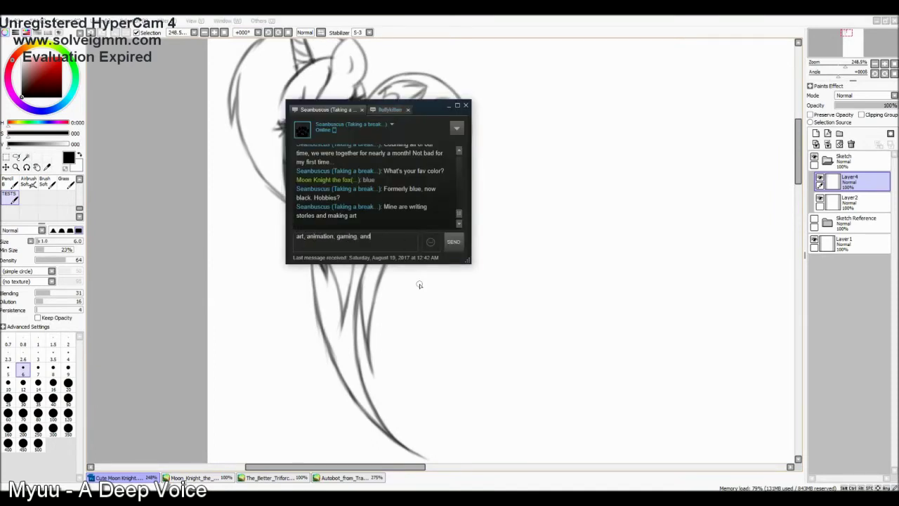
text( music. I put info about me on my prof)
key(Return)
- Return to the drawing and tidy the tail lines just below the mane's tip with the eraser and brush
click(309, 238)
key(e)
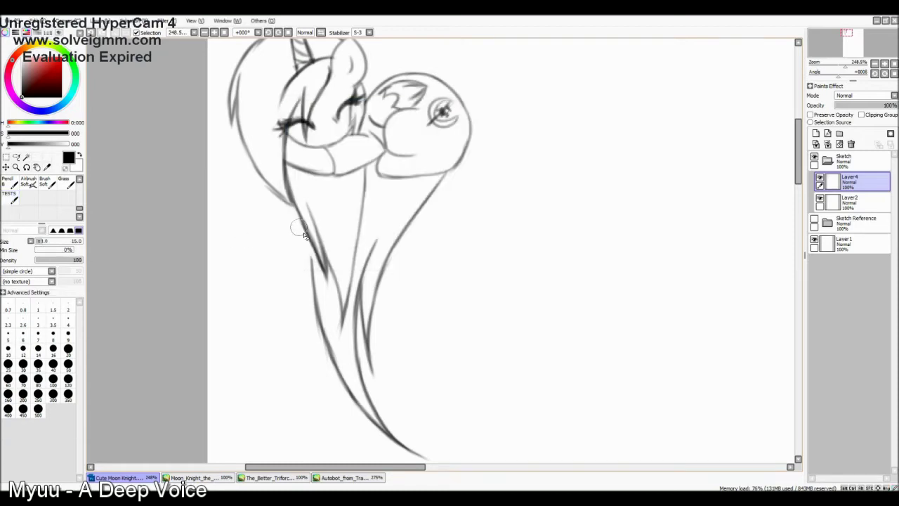
key(n)
key(e)
- Switch to the Steam chat, reply "don't play one anymore" and return to the drawing
key(alt+Tab)
text(don't play one anymore)
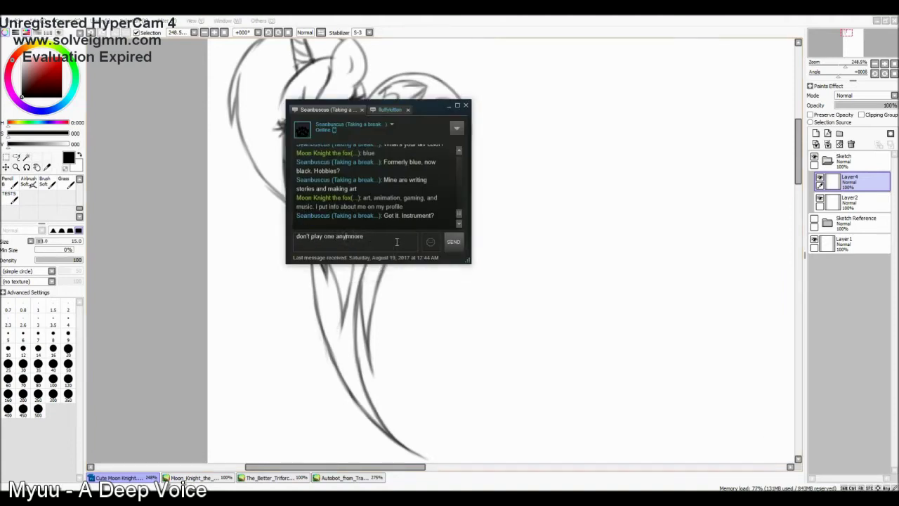
key(alt+Tab)
- Touch up the sketch lines and show the Sketch Reference folder beneath them again
key(e)
key(n)
key(b)
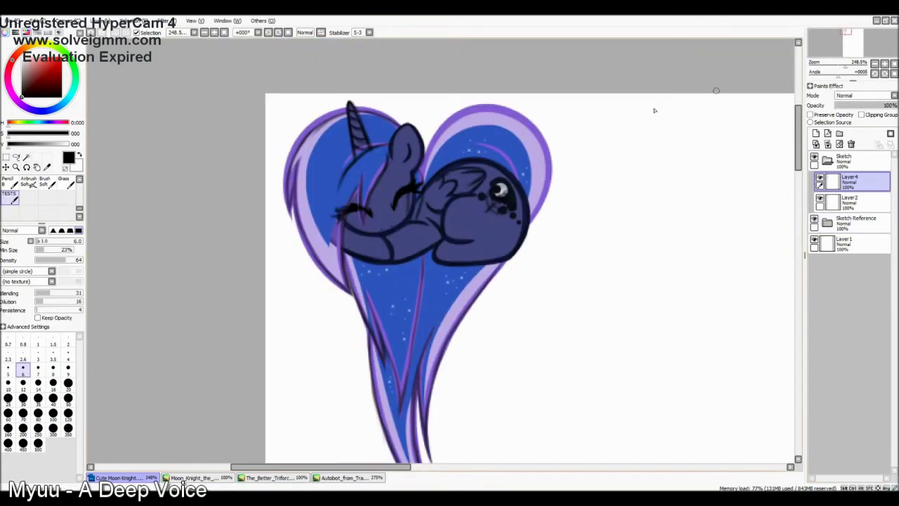
- Switch to the Steam chat, write a reply starting with "y" and return to the drawing
key(alt+Tab)
text(y)
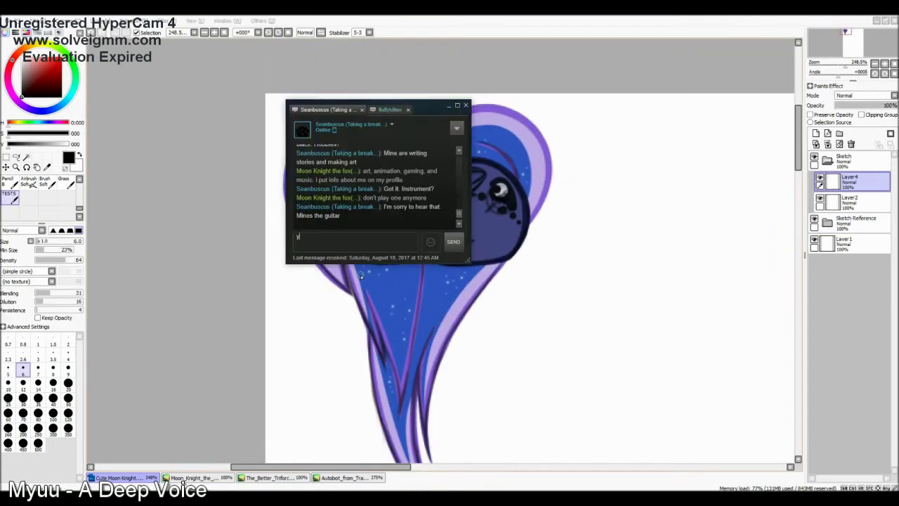
key(alt+Tab)
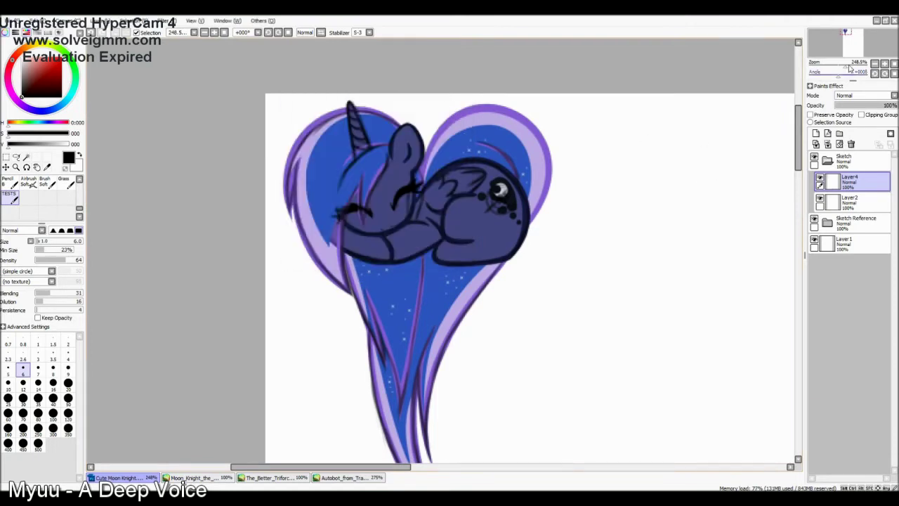
- Adjust the outline of the tail's rounded upper lobe and hide the Sketch Reference folder
scroll(497, 220, up, 2)
key(ctrl+t)
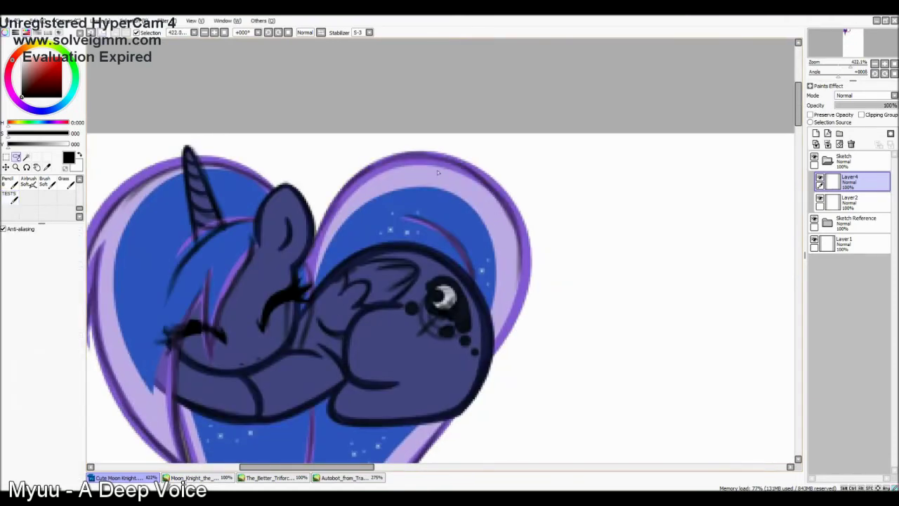
key(Return)
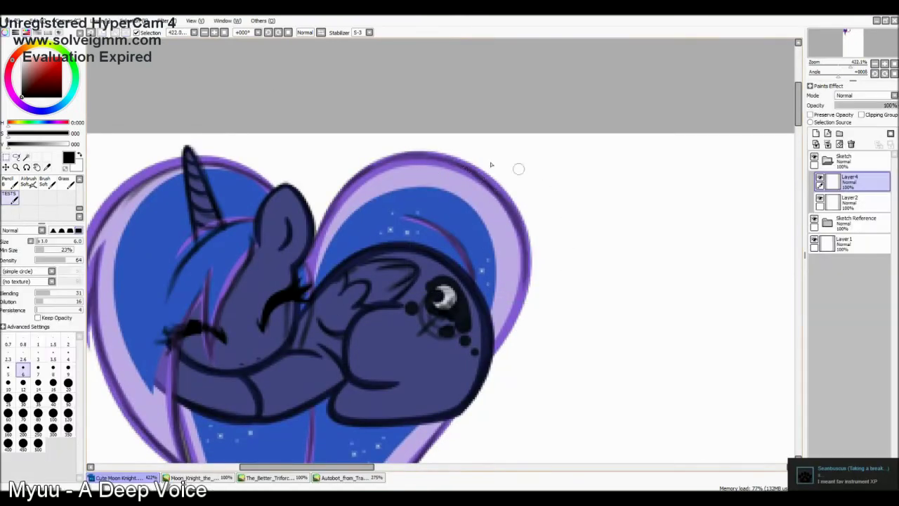
key(e)
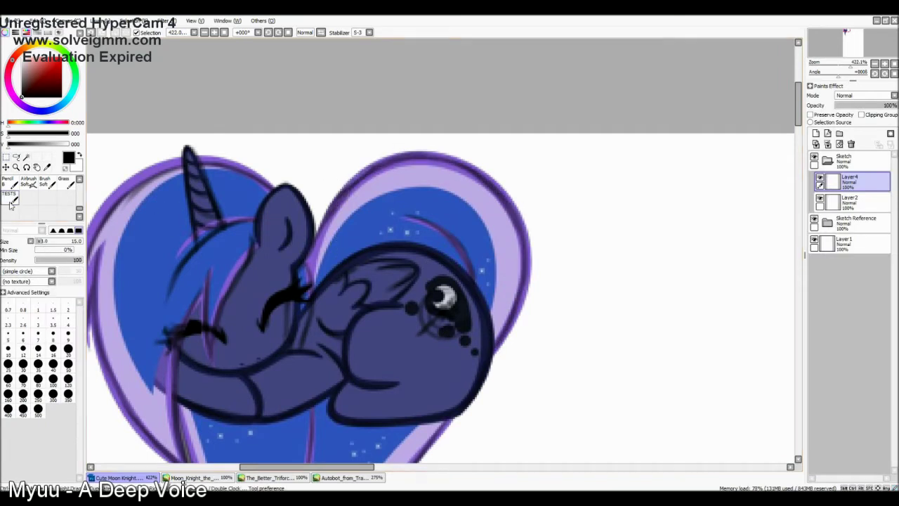
key(ctrl+t)
key(Return)
key(e)
scroll(215, 251, down, 3)
scroll(215, 250, down, 2)
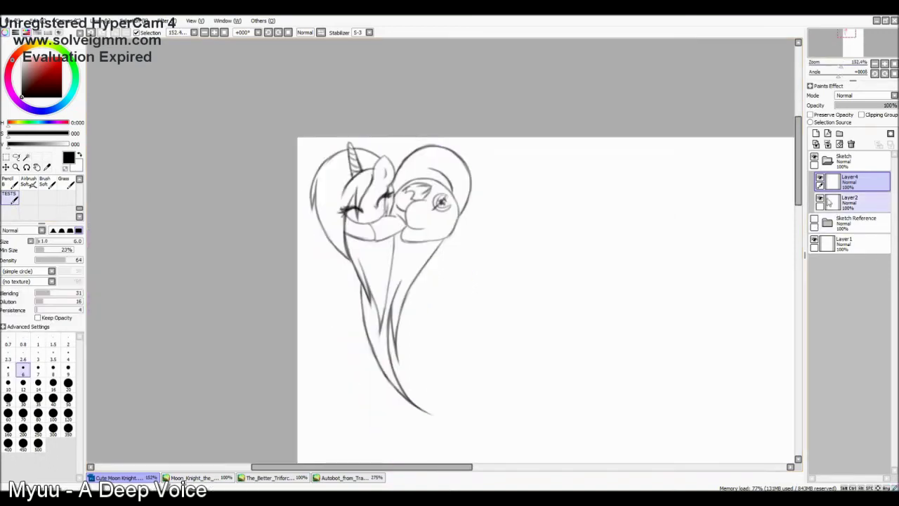
- Clean up Layer2, and on Layer4 draw a hair strand beside the pony's far eye and darken the horn's stripes
click(843, 201)
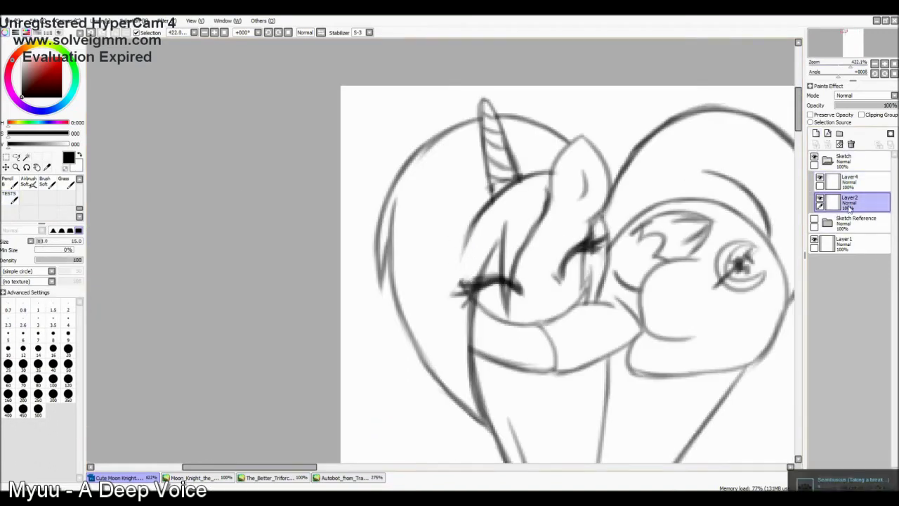
click(850, 182)
key(b)
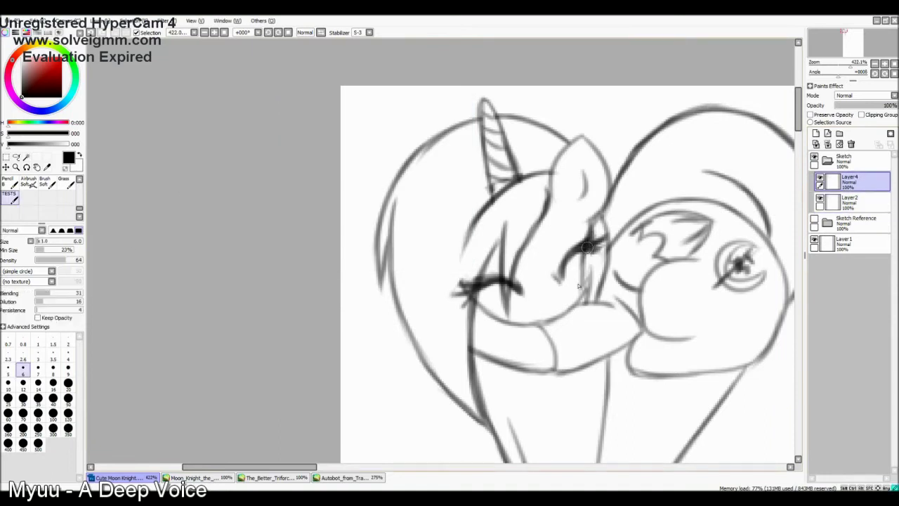
drag(590, 291, 601, 219)
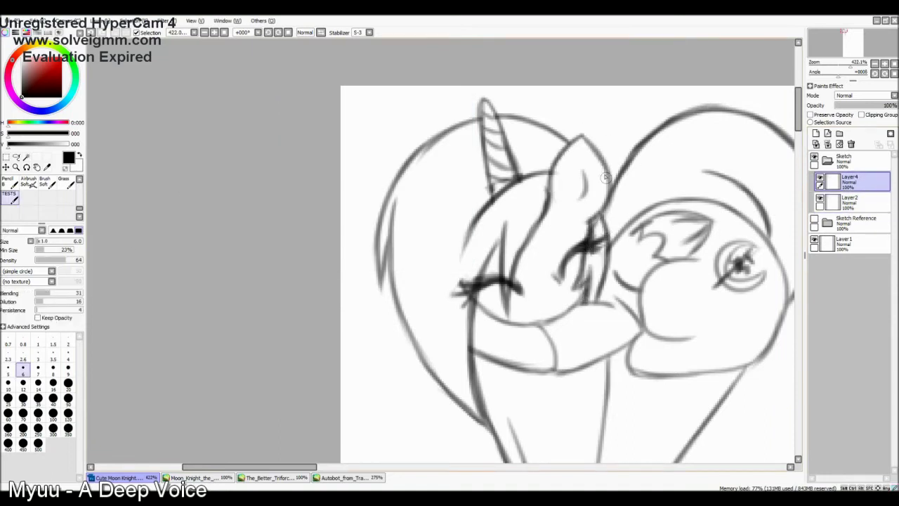
drag(489, 160, 500, 113)
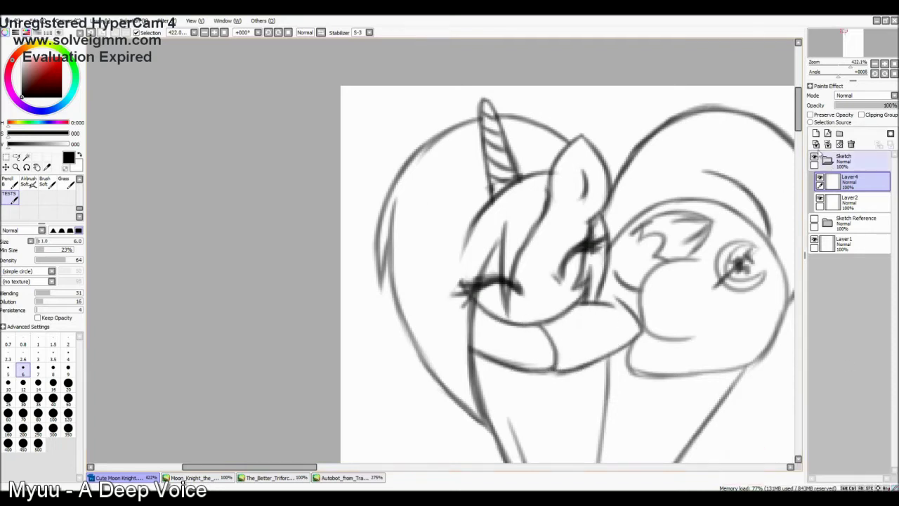
- Erase stray lines and darken the head, foreleg and body outlines, working between Layer2 and Layer4
click(850, 201)
key(b)
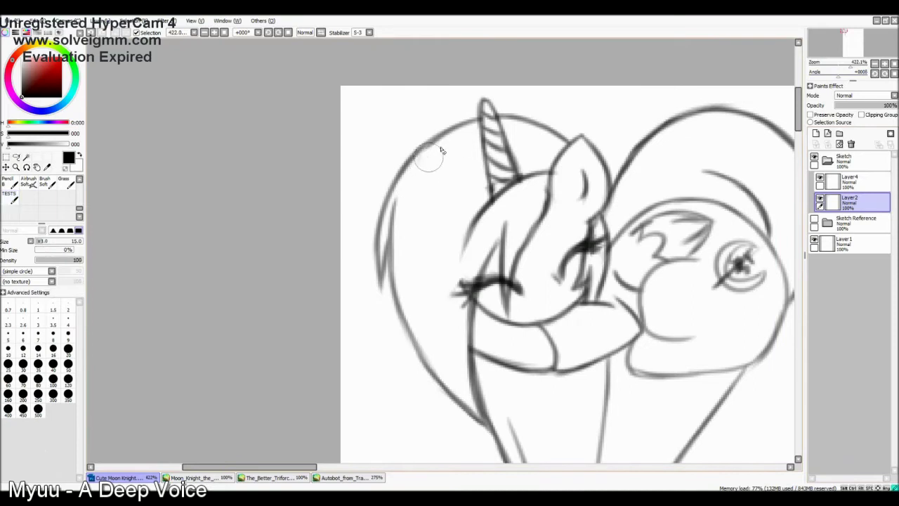
click(849, 181)
mouse_move(854, 63)
mouse_down()
mouse_move(829, 63)
mouse_move(858, 63)
mouse_move(848, 72)
mouse_move(853, 65)
mouse_up()
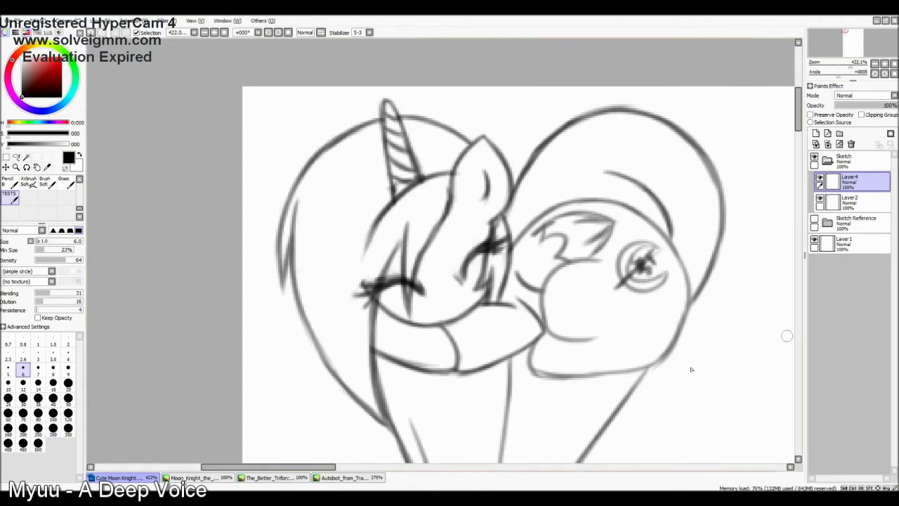
click(850, 203)
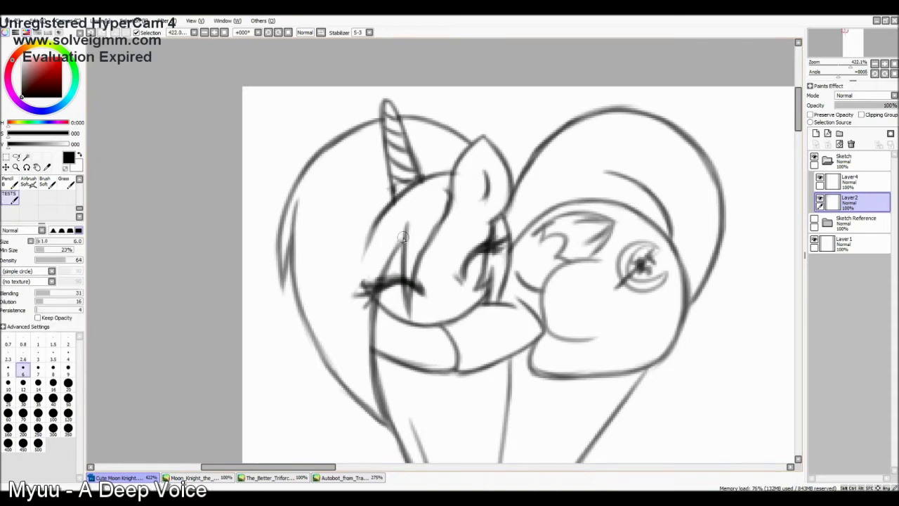
scroll(590, 257, down, 3)
click(850, 181)
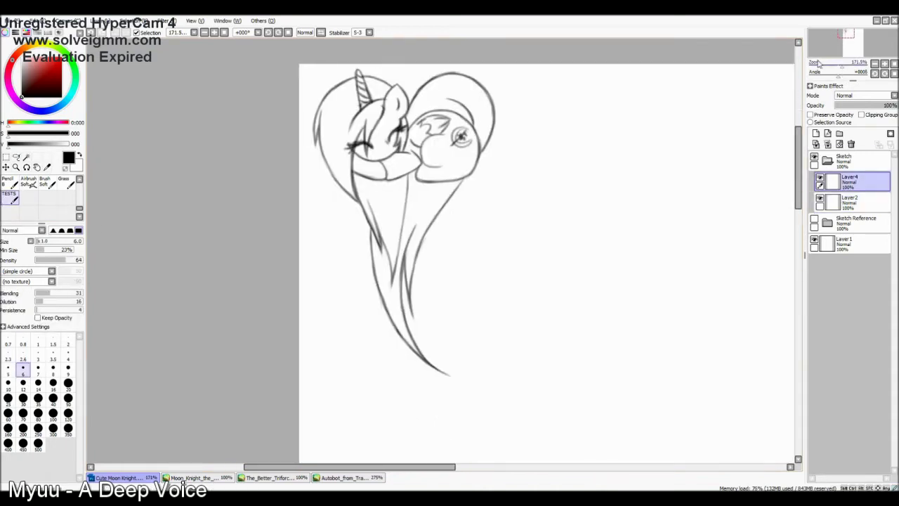
- Sketch a small top hat around the base of the horn on Layer4
scroll(313, 199, up, 3)
drag(313, 200, 393, 166)
key(ctrl+t)
key(Return)
drag(316, 185, 328, 217)
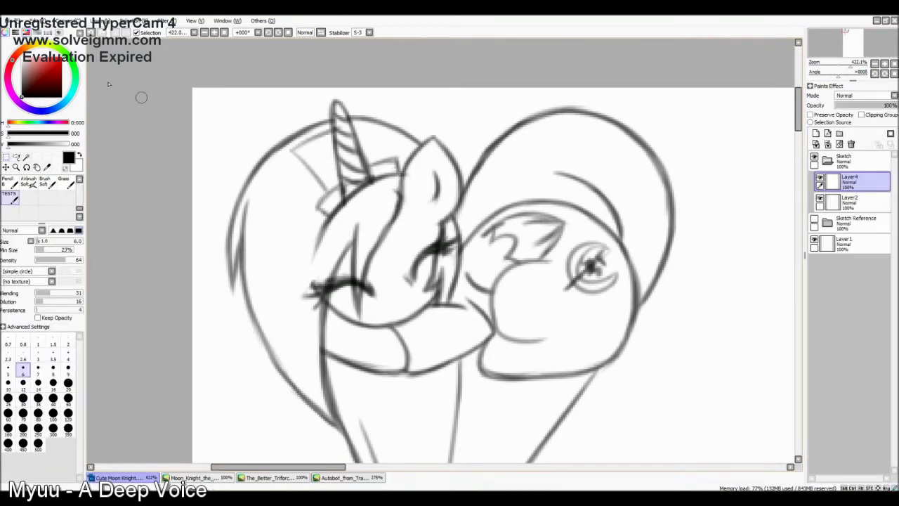
key(m)
drag(288, 115, 375, 156)
key(ctrl+t)
key(Return)
key(n)
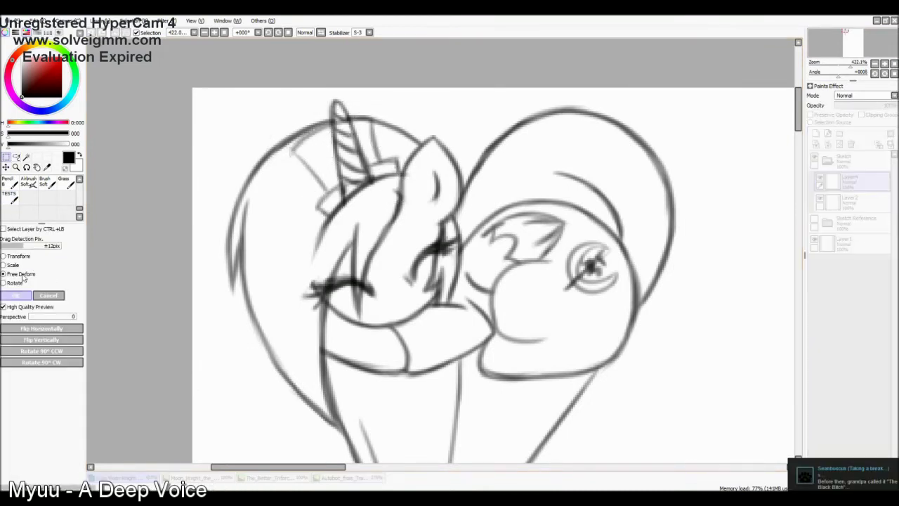
- Lasso the hat sketch and reshape it with Free Deform so it fits closer around the horn
key(m)
drag(284, 110, 372, 196)
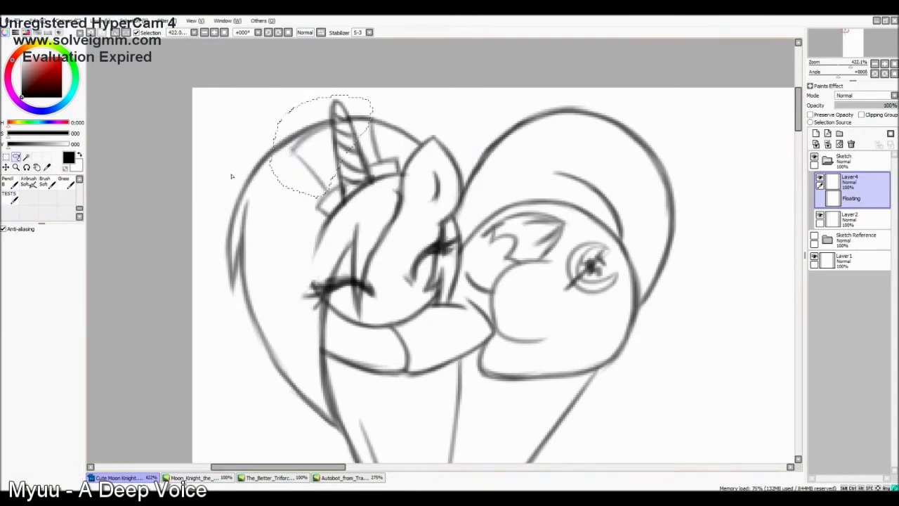
key(ctrl+t)
drag(285, 110, 277, 107)
key(Return)
key(ctrl+t)
drag(374, 113, 385, 125)
key(Return)
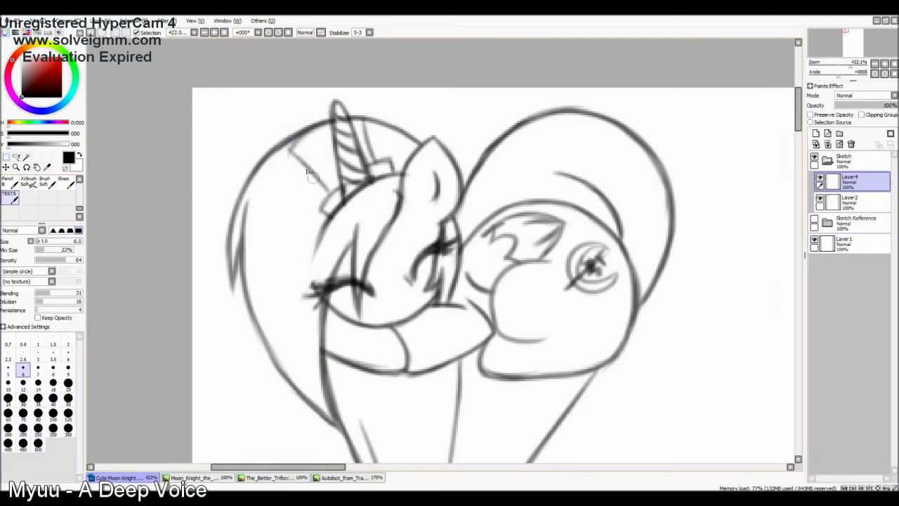
- Erase the mane outline crossing the hat on Layer2 and refine the hat's side on Layer4
key(e)
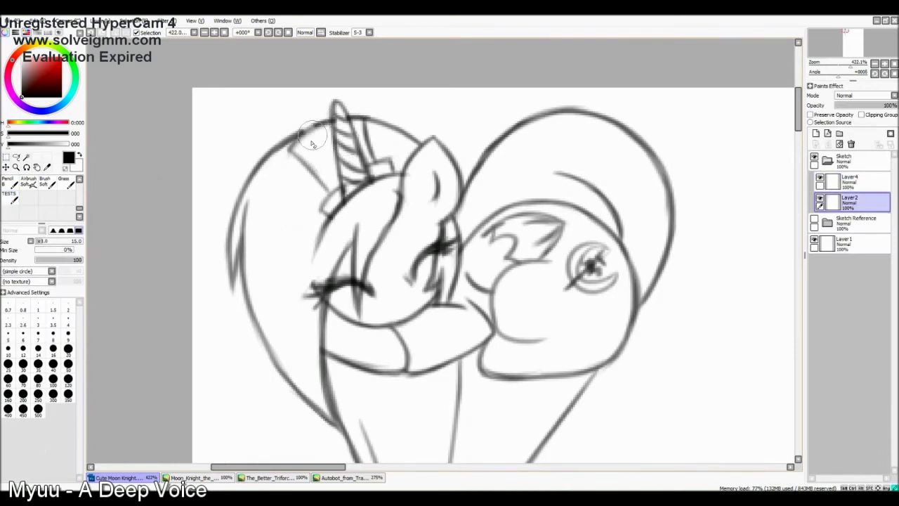
key(n)
click(850, 181)
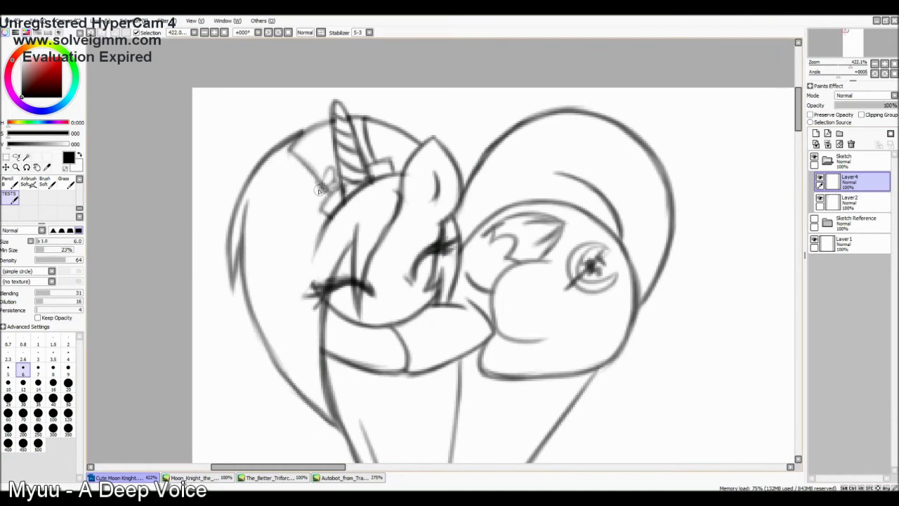
- Switch to the Triforce crest document, thin its linework with the Weight tool and select the whole canvas
click(272, 478)
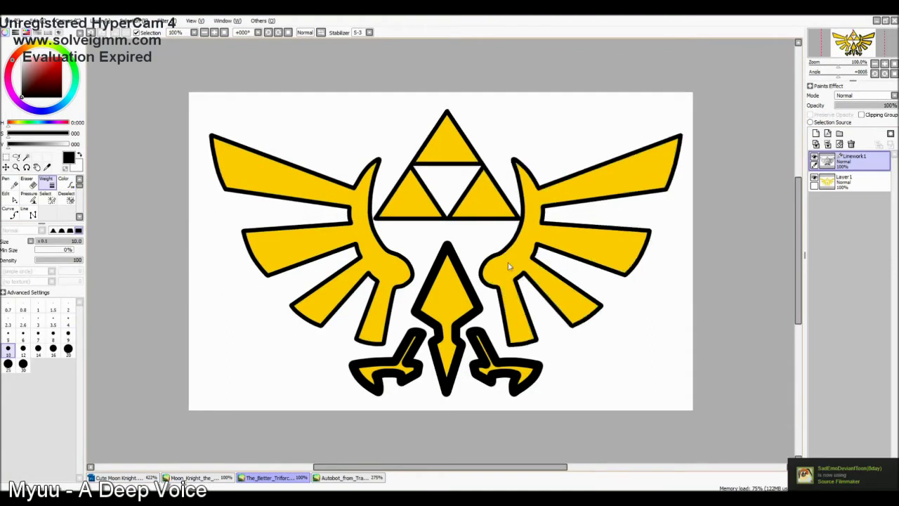
drag(61, 264, 50, 263)
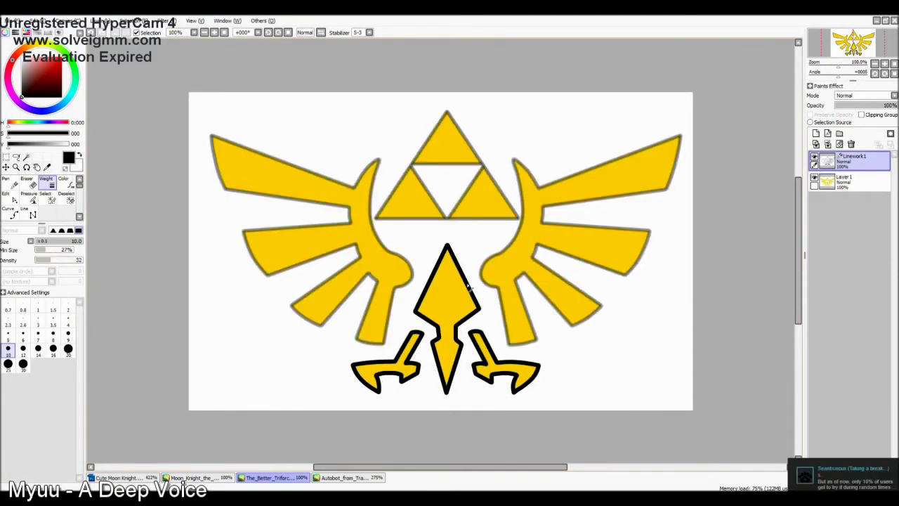
click(652, 397)
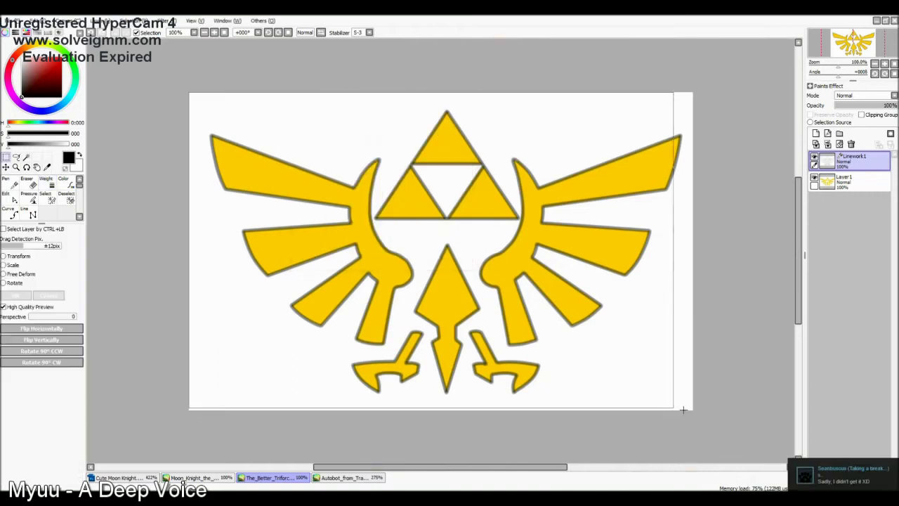
- Paste the Triforce crest into the pony drawing, scale it onto the ear's base and merge it with the sketch
click(149, 477)
key(ctrl+t)
mouse_move(385, 184)
mouse_down()
mouse_move(257, 96)
mouse_move(738, 393)
mouse_move(577, 379)
mouse_move(620, 317)
mouse_move(401, 194)
mouse_up()
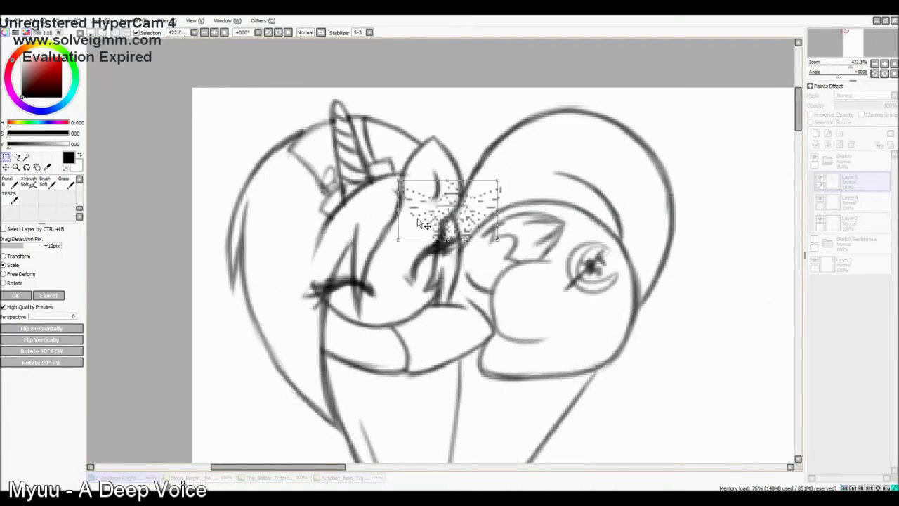
click(20, 296)
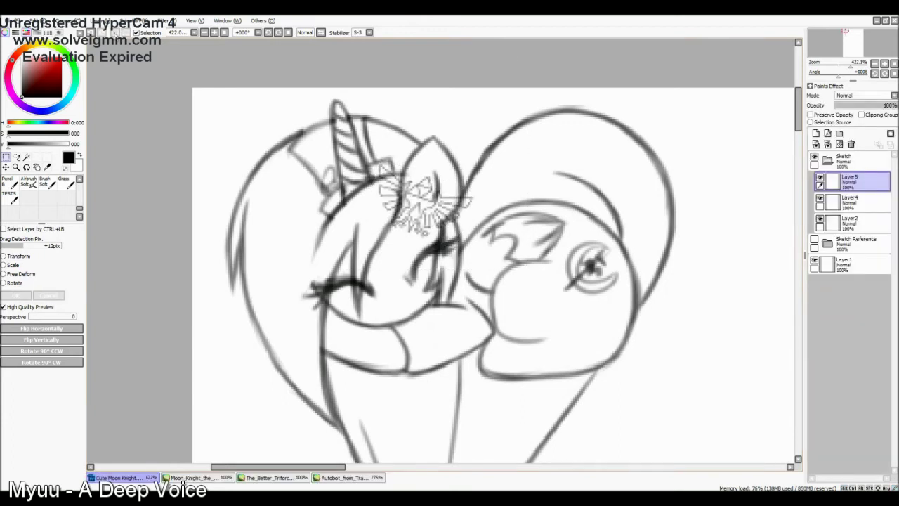
click(827, 145)
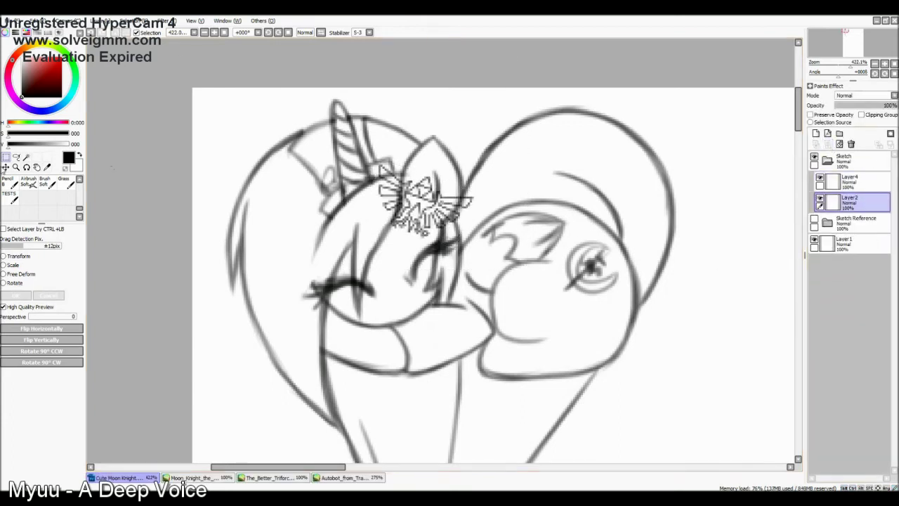
key(n)
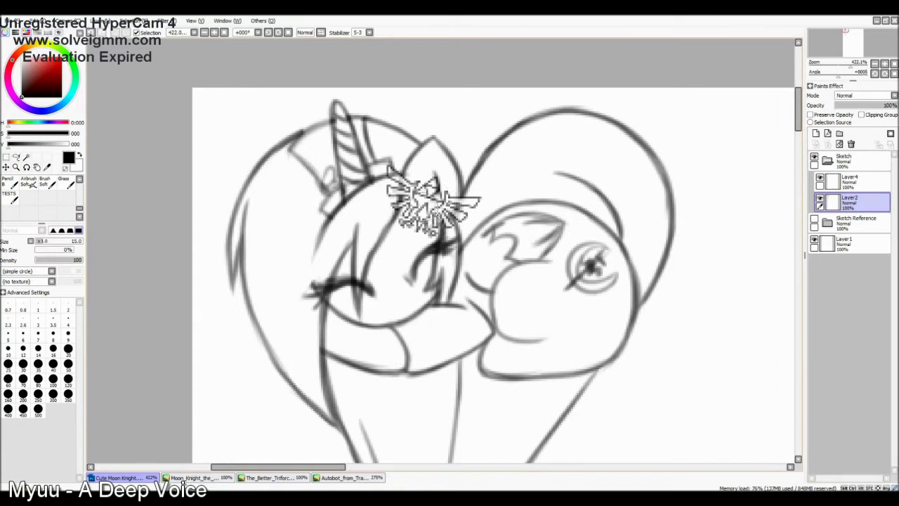
- Copy the Autobot emblem from its document, paste it into the pony drawing and scale it down beside the mane
click(338, 478)
key(ctrl+a)
key(ctrl+c)
click(120, 477)
key(ctrl+v)
click(845, 105)
key(ctrl+t)
drag(193, 91, 219, 192)
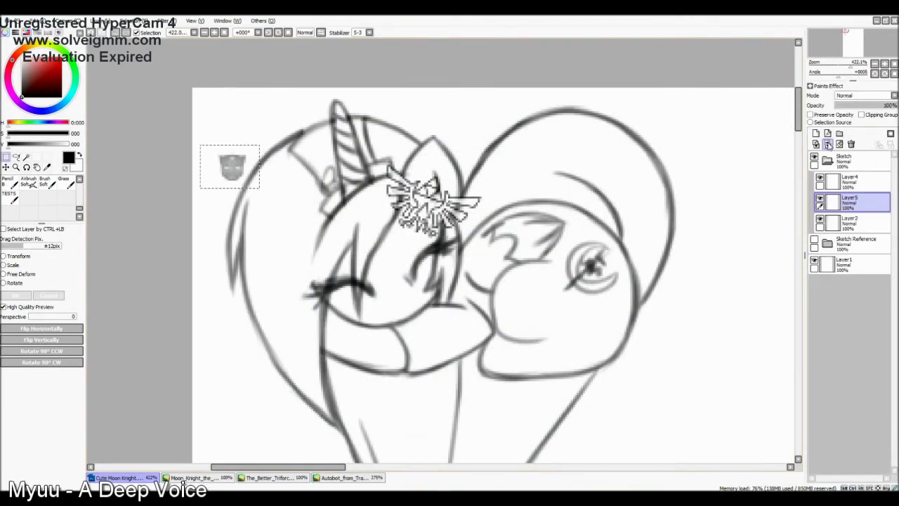
- Paste further emblem copies to form a flower, merge them and move the flower onto the Triforce crest's center
key(ctrl+v)
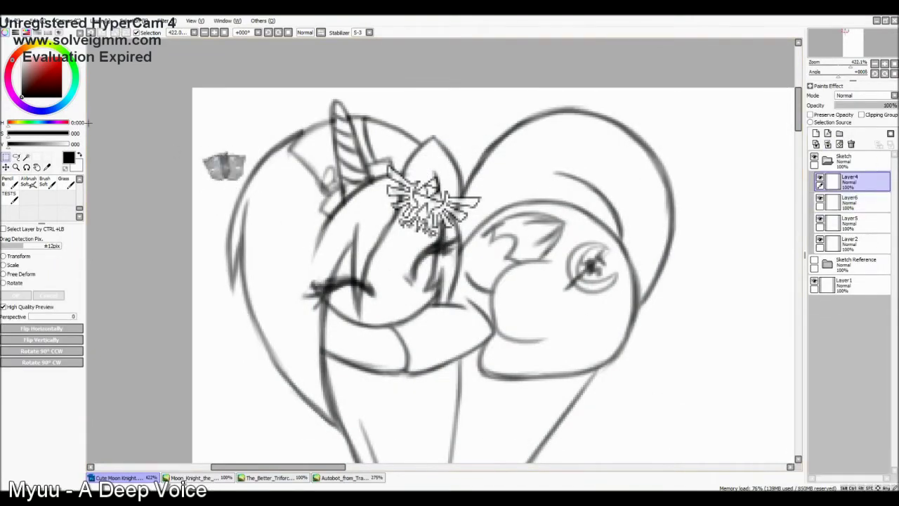
click(849, 224)
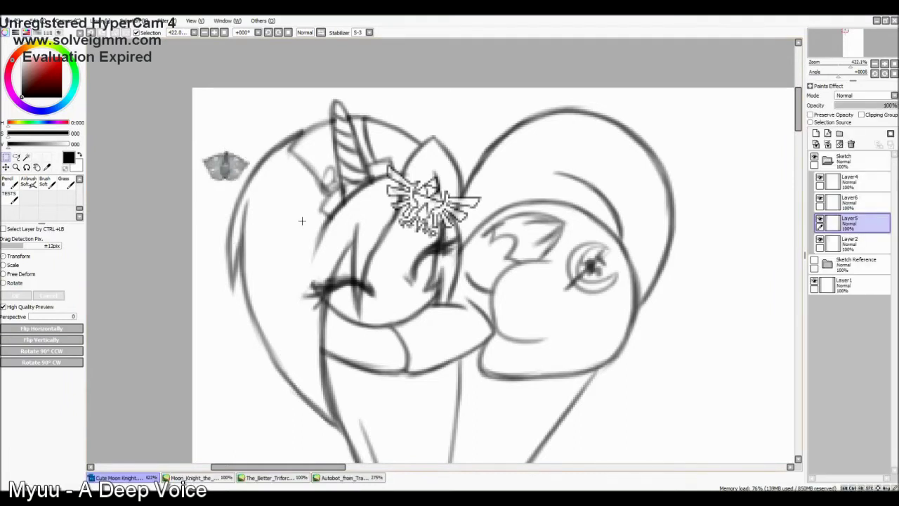
key(ctrl+e)
key(ctrl+t)
drag(281, 179, 425, 207)
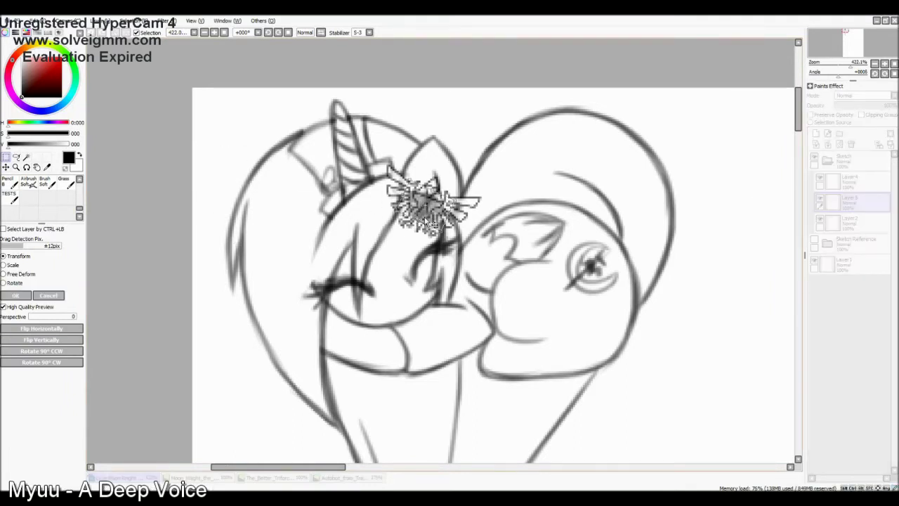
key(Return)
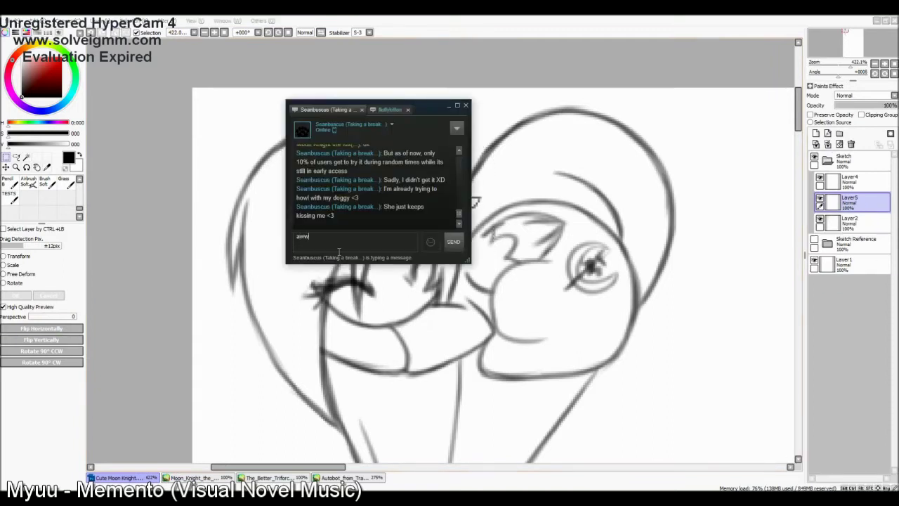
- Return from the chat to the drawing and merge all the sketch layers into Layer2
click(581, 146)
key(ctrl+e)
key(ctrl+e)
scroll(580, 147, down, 5)
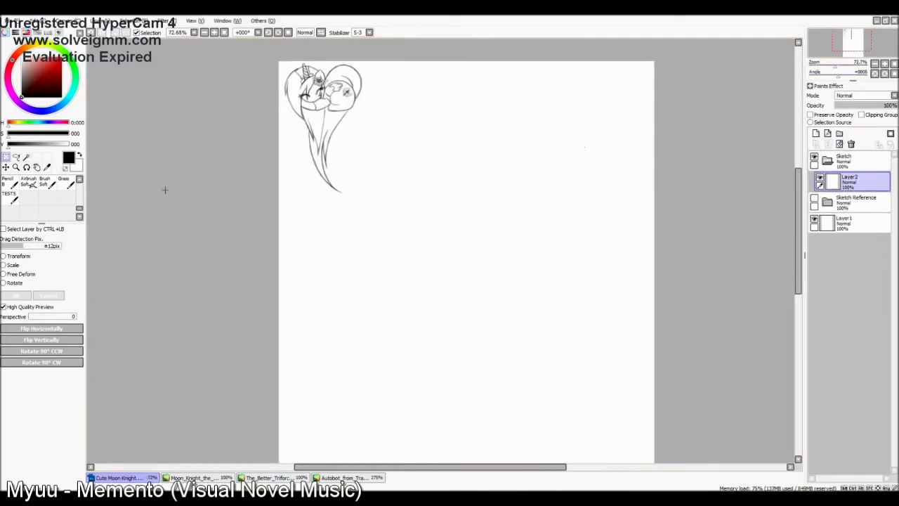
- Enlarge the whole pony sketch and center it so that it fills the page
key(ctrl+t)
scroll(581, 147, down, 3)
drag(363, 171, 478, 305)
drag(403, 239, 450, 281)
key(Return)
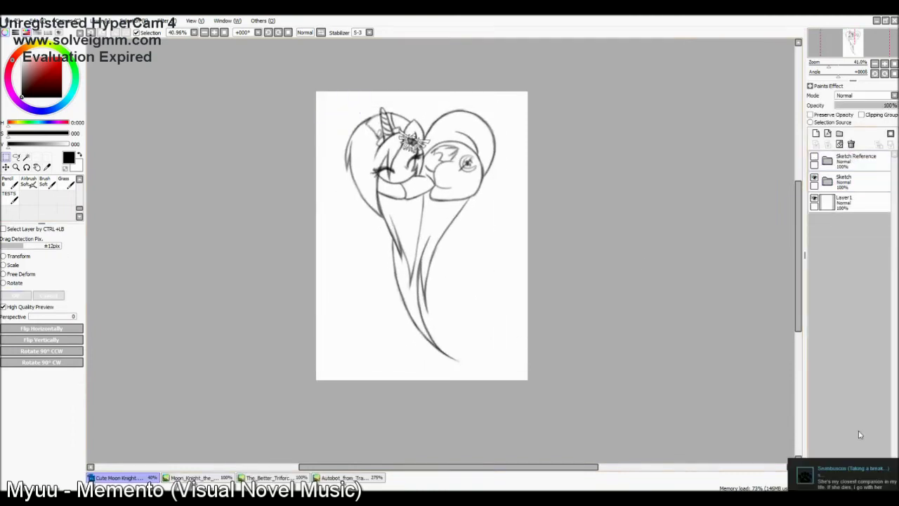
- Lower the Sketch folder's opacity to 40%
click(842, 472)
click(826, 262)
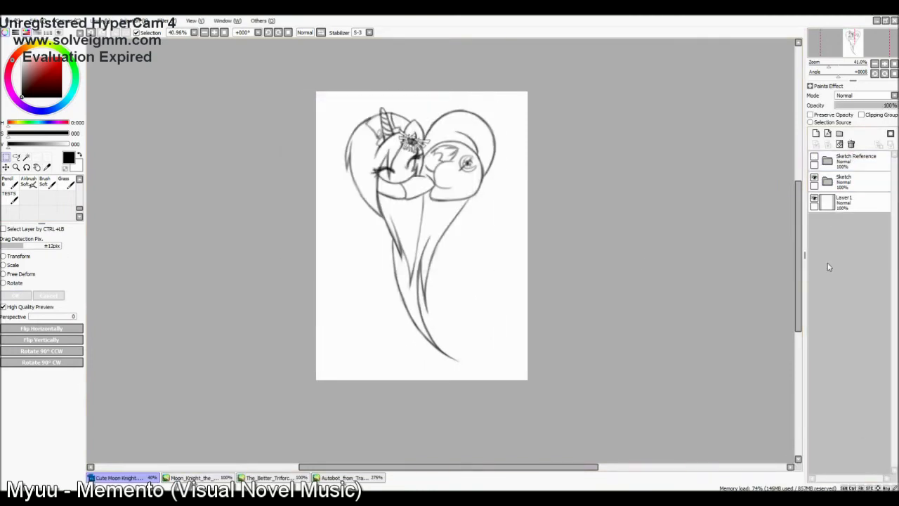
click(842, 181)
click(863, 105)
click(843, 200)
click(842, 180)
- Add a new layer above the sketch and collapse the Sketch folder into a single layer
click(816, 133)
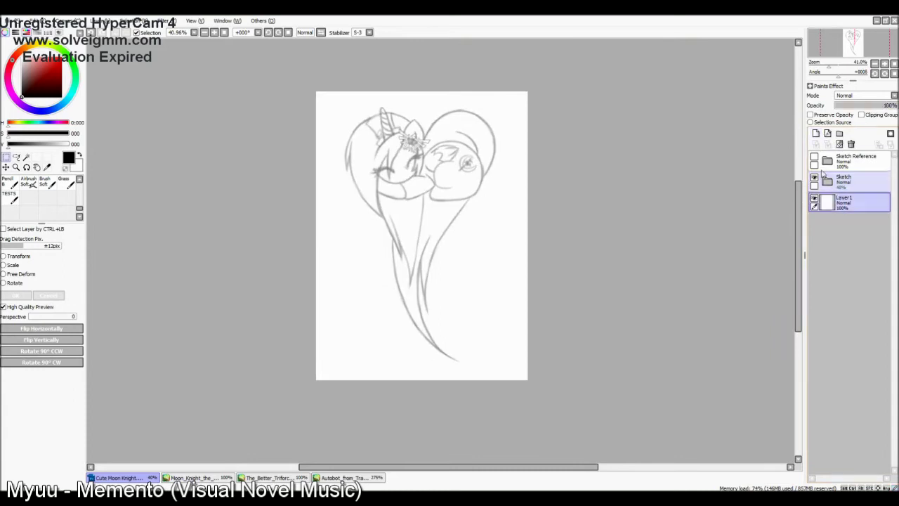
click(815, 133)
click(850, 202)
key(ctrl+e)
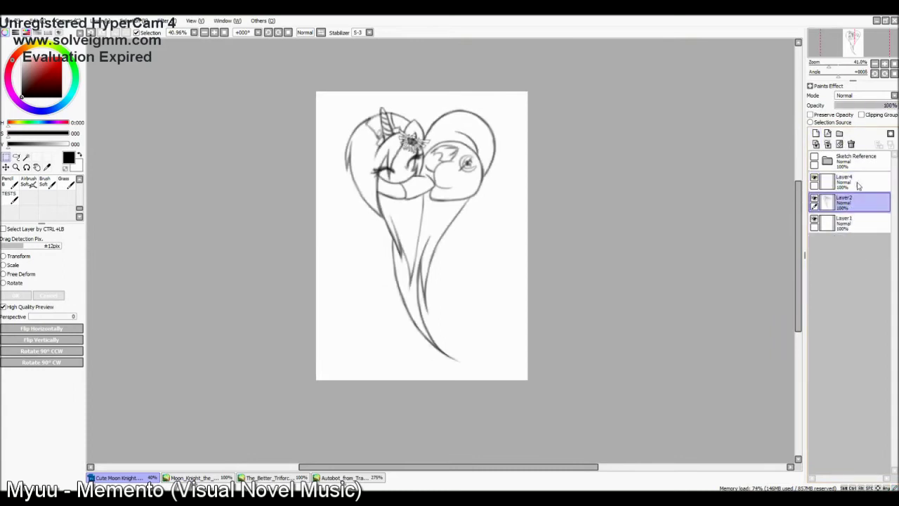
- Lower Layer2's opacity to 48% and make Layer4 active with the Ink Pen Outline brush at size 14
click(867, 106)
click(842, 181)
click(28, 211)
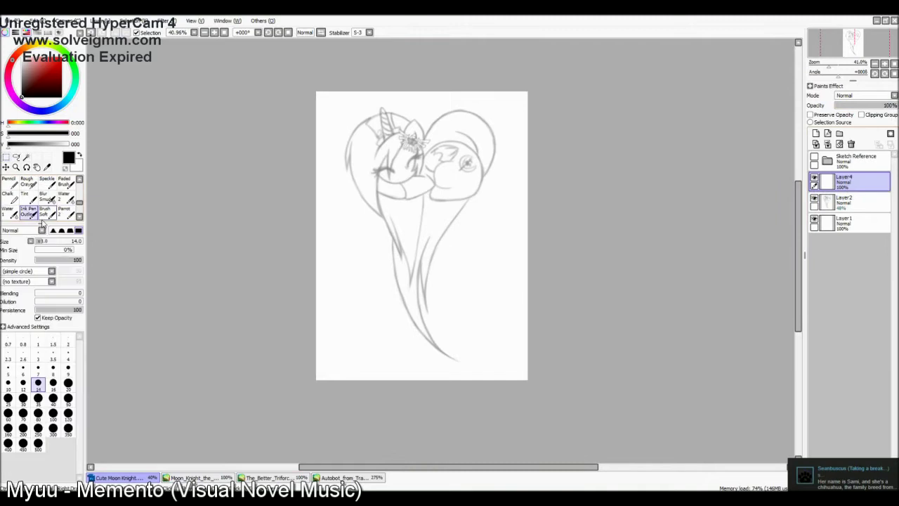
- Switch to the chat window, reply "i have a dog and 2 cats" and return to the drawing
click(843, 472)
text(i have a dog an)
key(Return)
click(466, 301)
- Ink the two long edges of the pointed fringe lock on Layer4 and free-deform one so their tips meet
scroll(439, 127, up, 5)
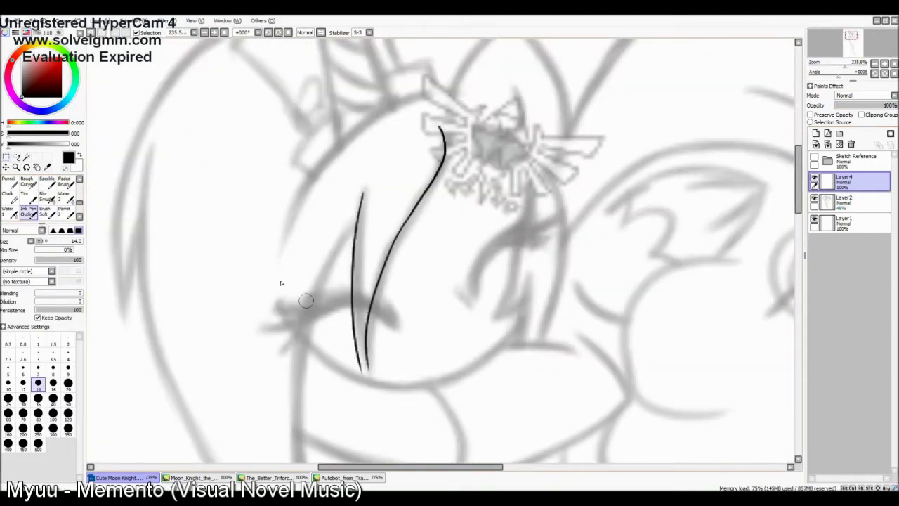
drag(355, 361, 357, 365)
key(ctrl+t)
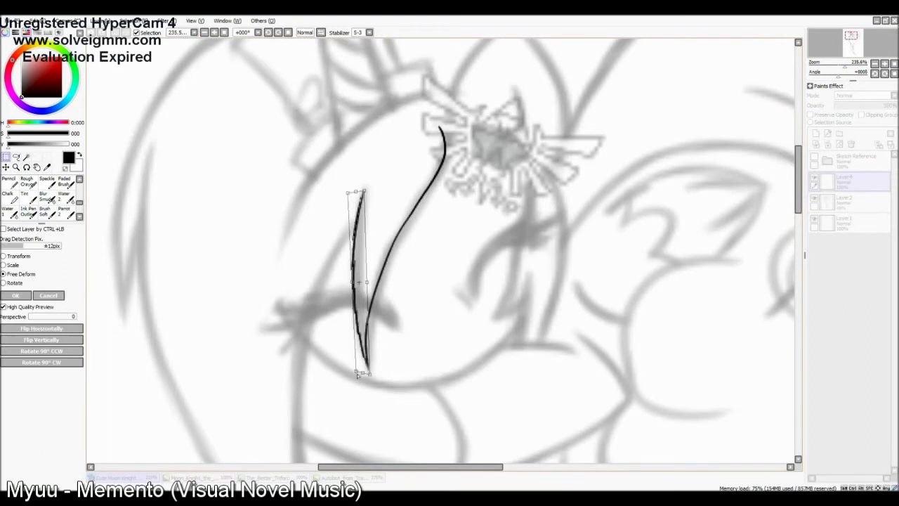
key(Return)
- Add a layer and, with the canvas rotated, ink the long mane strand over the eye and free-deform it onto the sketch
click(815, 132)
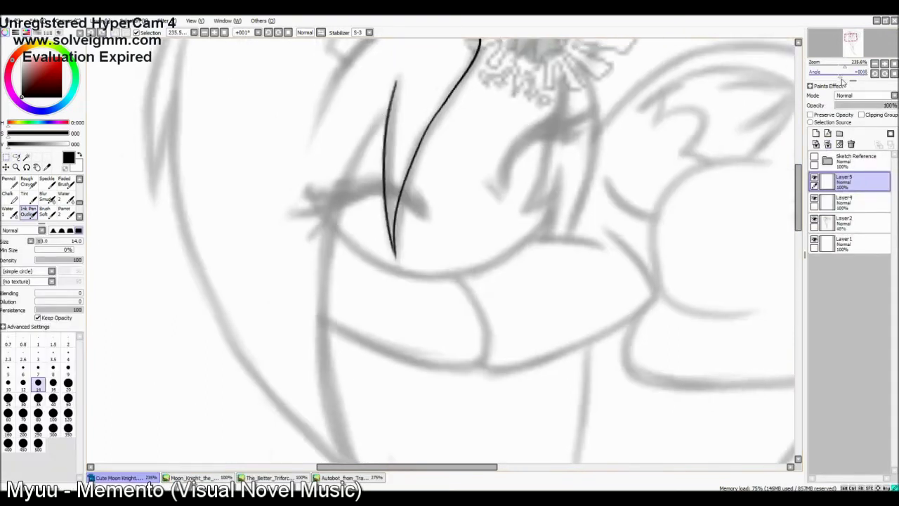
drag(239, 372, 417, 143)
key(ctrl+t)
drag(497, 108, 500, 91)
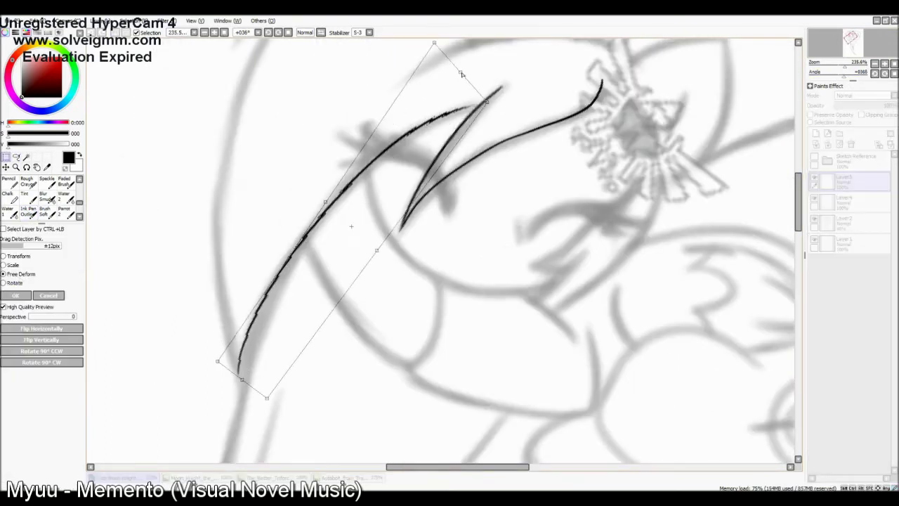
drag(220, 353, 244, 392)
key(Return)
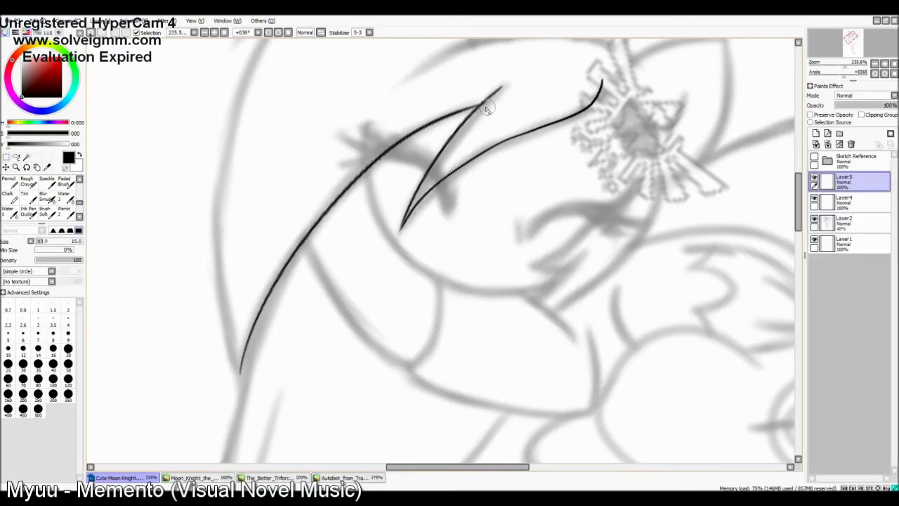
- Reset the canvas rotation, then ink the mane's long outer edge and free-deform it to meet the inner strand's lower tip
click(891, 73)
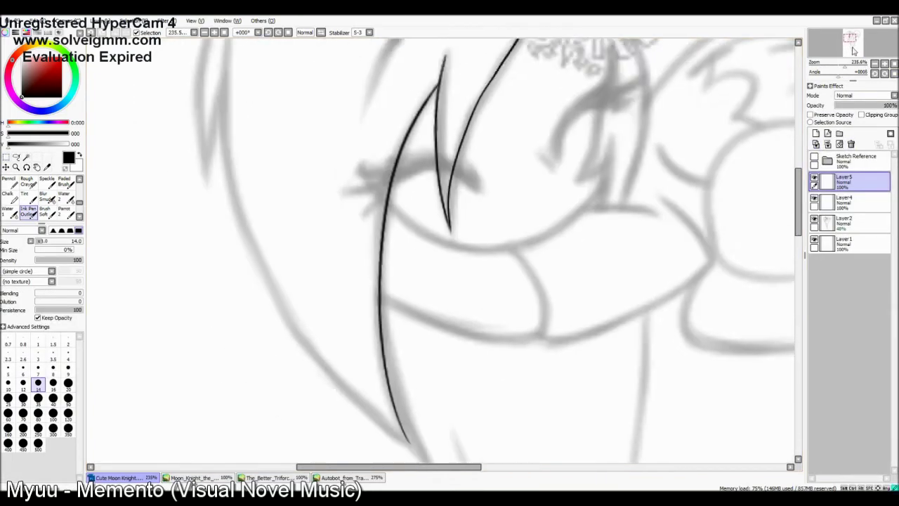
scroll(491, 253, down, 1)
key(ctrl+t)
drag(449, 425, 432, 393)
scroll(433, 393, up, 1)
drag(267, 442, 290, 462)
click(832, 465)
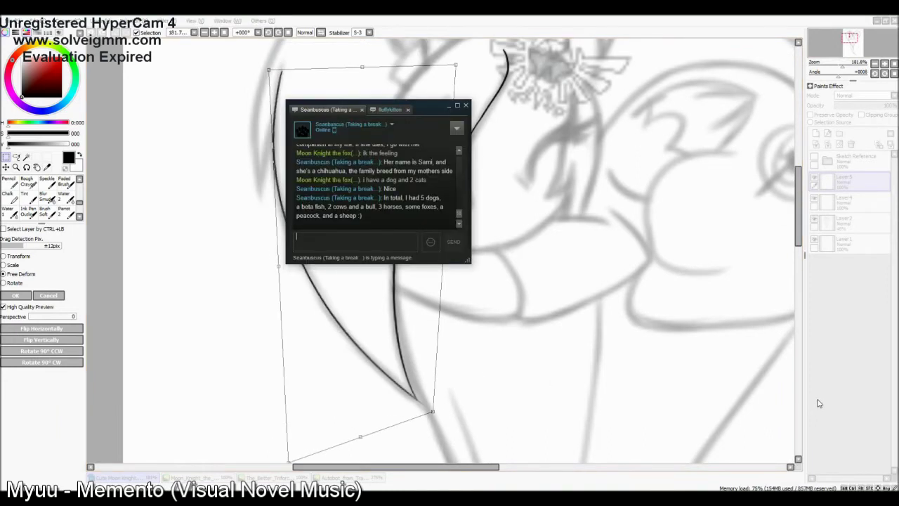
click(417, 415)
key(Return)
key(ctrl+t)
key(Return)
scroll(473, 295, up, 3)
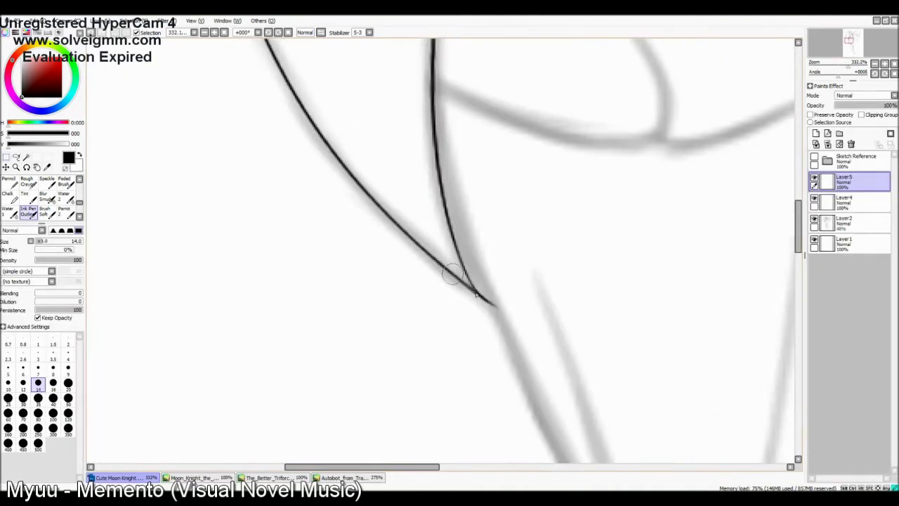
- Ink the horn's two sides and tip on a new linework layer with a stroke weight of 2, and merge it down
key(minus)
key(minus)
click(827, 135)
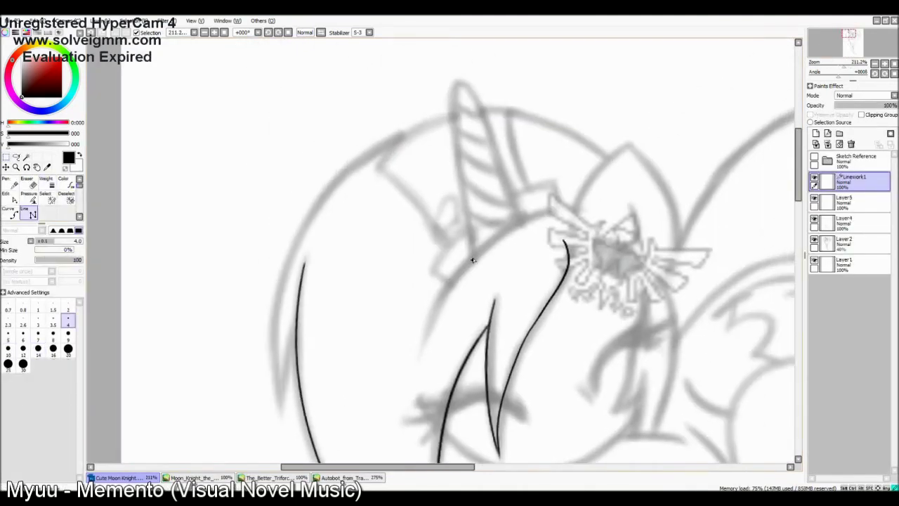
drag(503, 239, 462, 89)
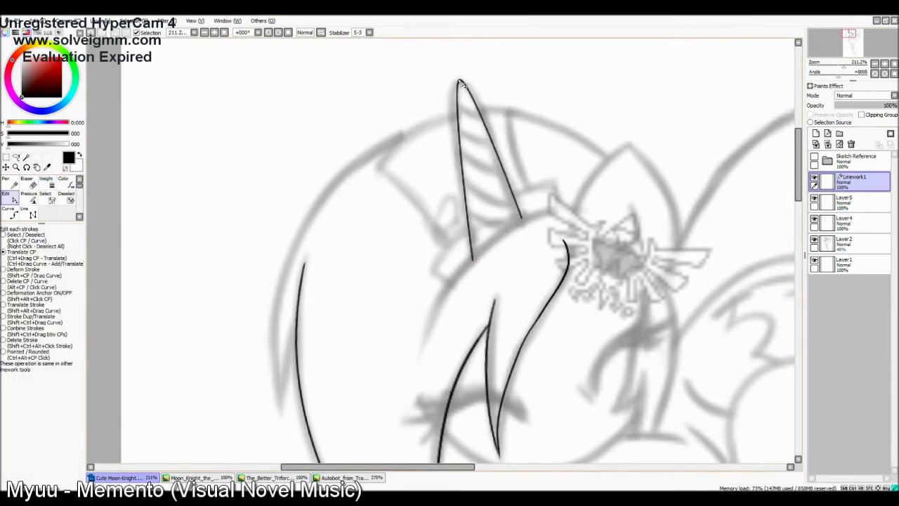
click(45, 179)
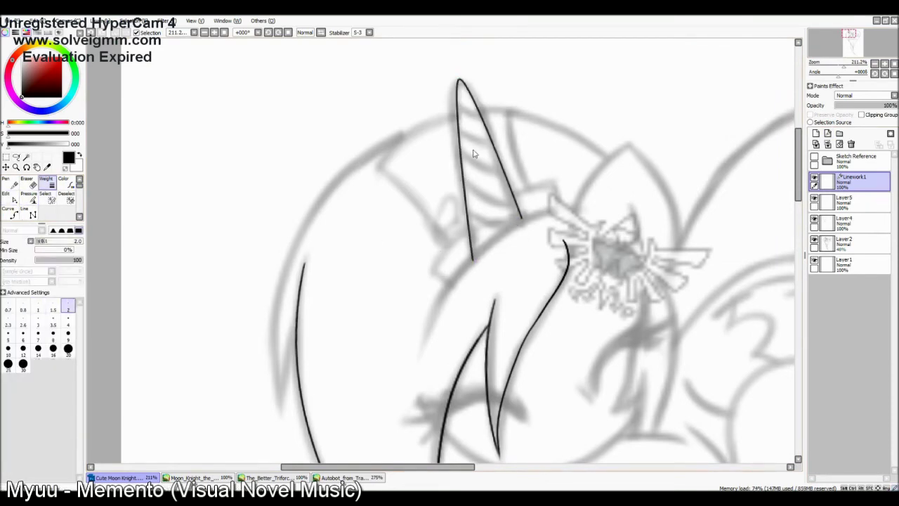
click(827, 144)
- Ink the curved fringe line across the horn's base toward the crest and transform it to follow the sketch
key(ctrl+t)
key(Return)
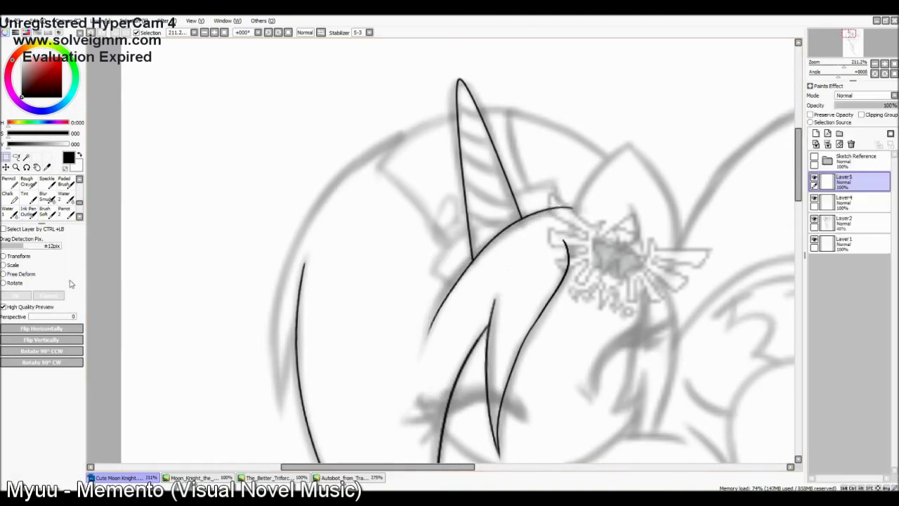
key(ctrl+t)
drag(424, 207, 410, 223)
key(Return)
- Ink the small forked hair lock beside the far eye and the spiral rings on the horn
mouse_move(856, 66)
mouse_down()
mouse_move(871, 66)
mouse_move(846, 70)
mouse_move(841, 46)
mouse_move(855, 65)
mouse_up()
drag(483, 175, 469, 249)
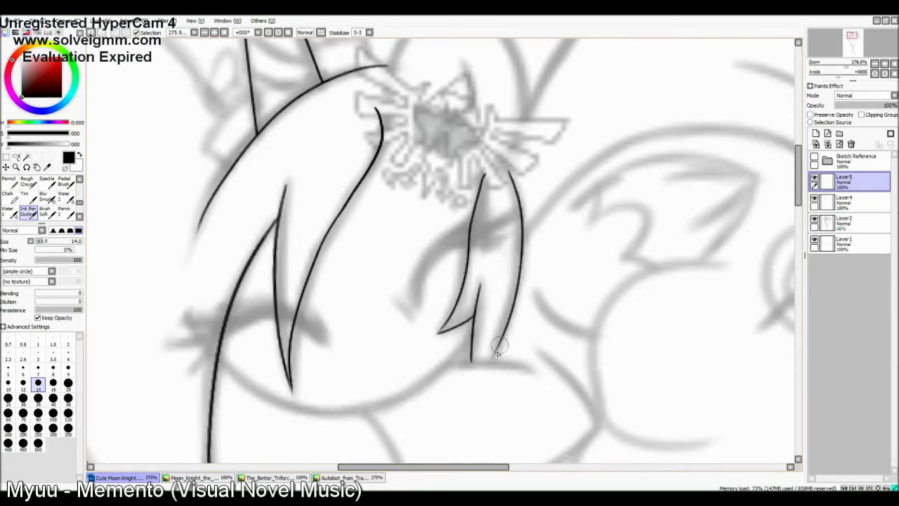
drag(829, 46, 751, 75)
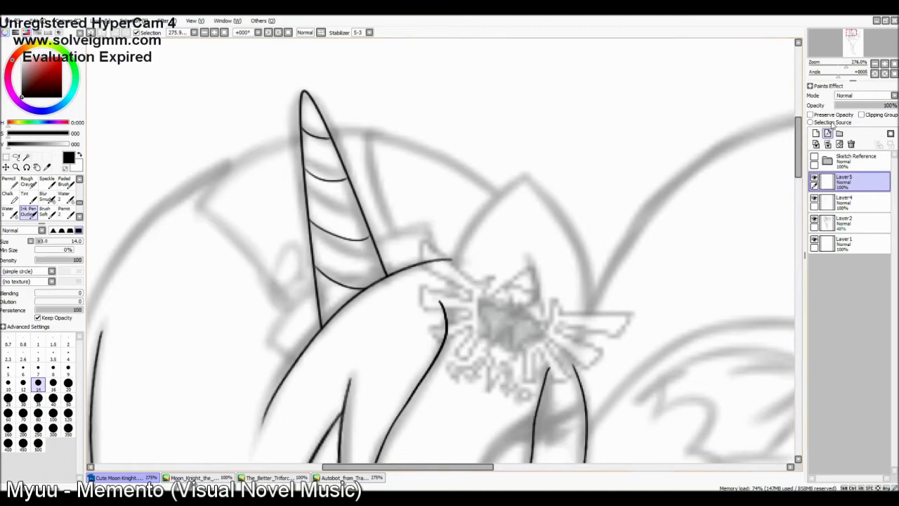
- Ink the ear's outline above the crest and free-deform its front edge to match the sketch
key(ctrl+t)
drag(367, 279, 354, 246)
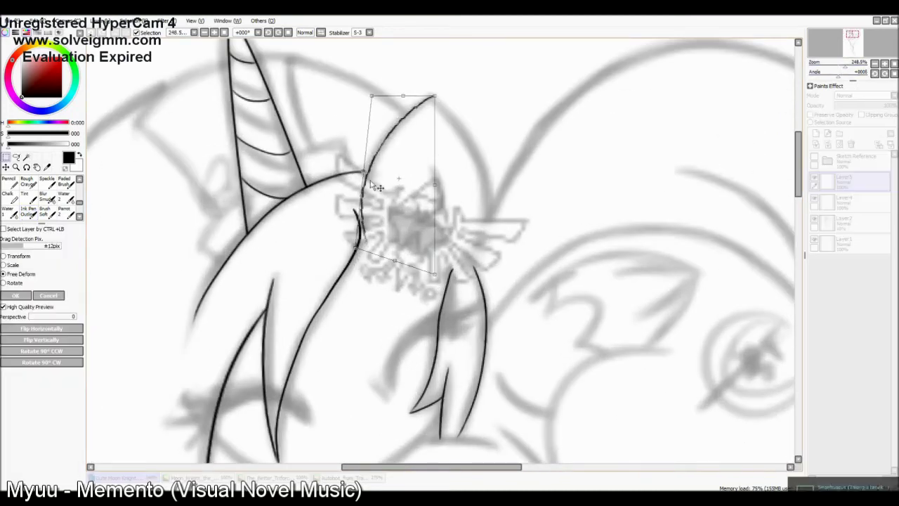
drag(370, 95, 356, 96)
drag(435, 274, 437, 249)
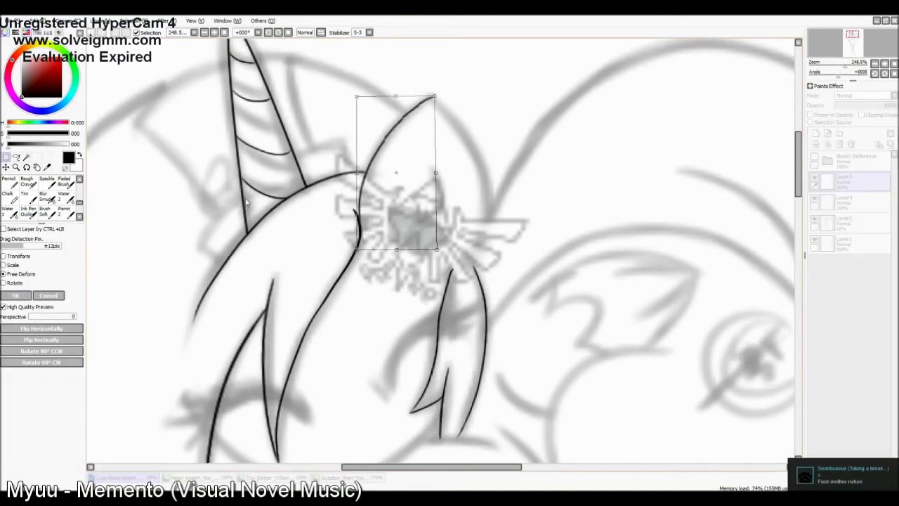
key(Return)
mouse_move(478, 149)
mouse_down()
mouse_move(488, 211)
mouse_move(460, 274)
mouse_move(486, 185)
mouse_move(484, 354)
mouse_up()
- Lasso and transform the edges of the small hair lock on Layer4 so they join beneath the ear
click(16, 157)
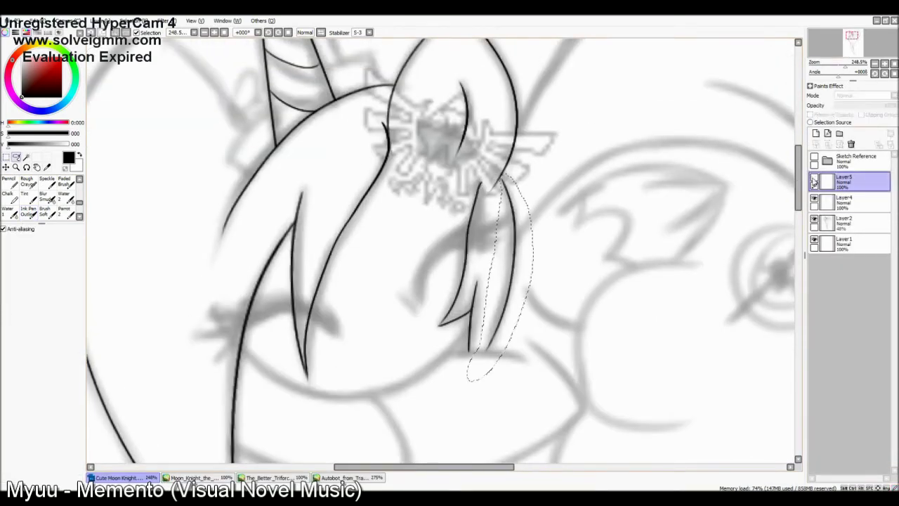
click(843, 200)
key(ctrl+t)
key(Return)
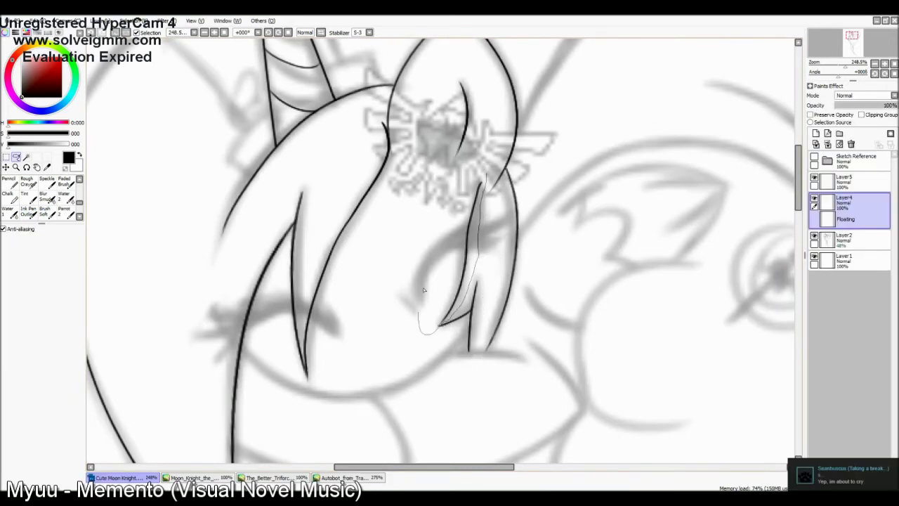
key(n)
key(ctrl+d)
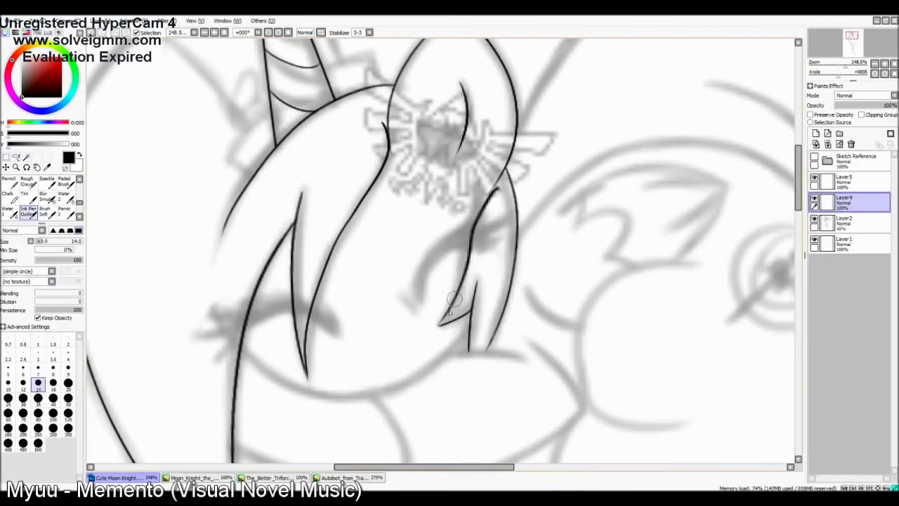
- Ink the curved lower edge of the face on Layer5 and free-deform it to fit the sketch
click(843, 181)
click(846, 52)
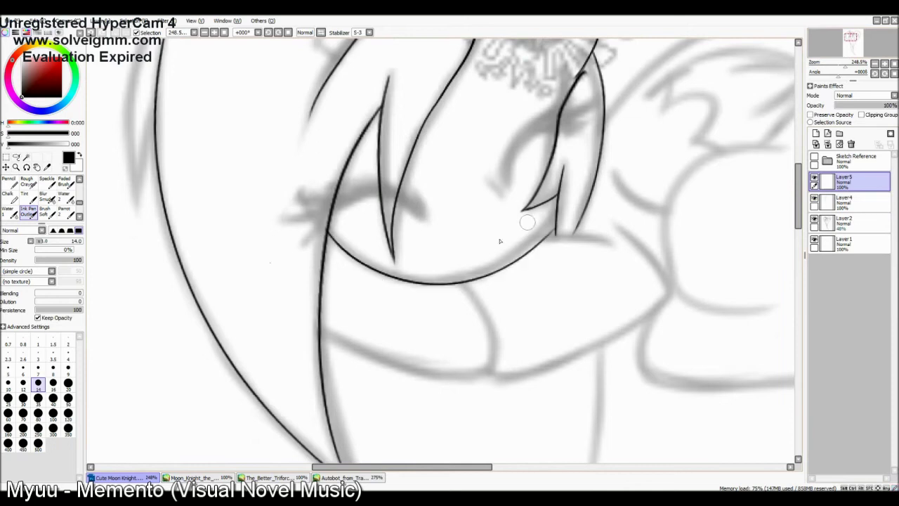
key(ctrl+t)
drag(445, 249, 452, 243)
key(Return)
key(ctrl+t)
key(Return)
- Ink the short foreleg edge beneath the small hair lock and free-deform it to meet the face curve
drag(530, 236, 603, 242)
key(ctrl+t)
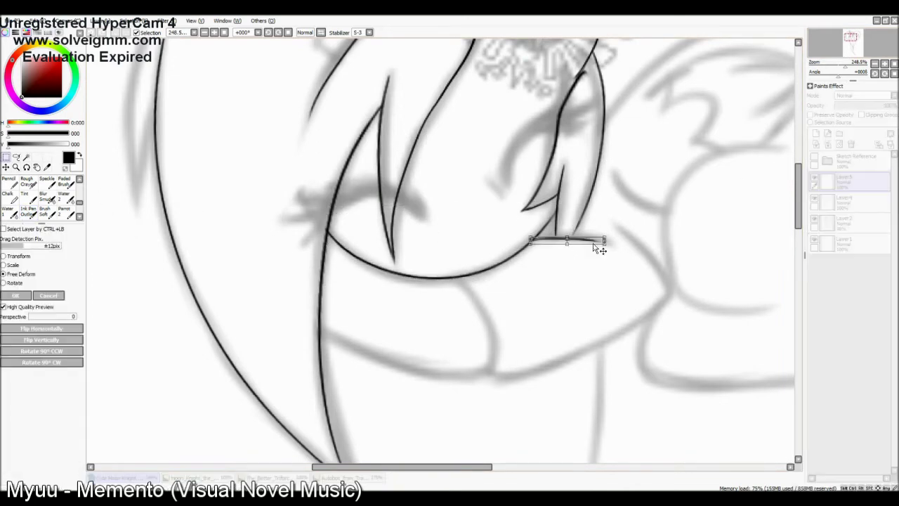
scroll(551, 250, up, 8)
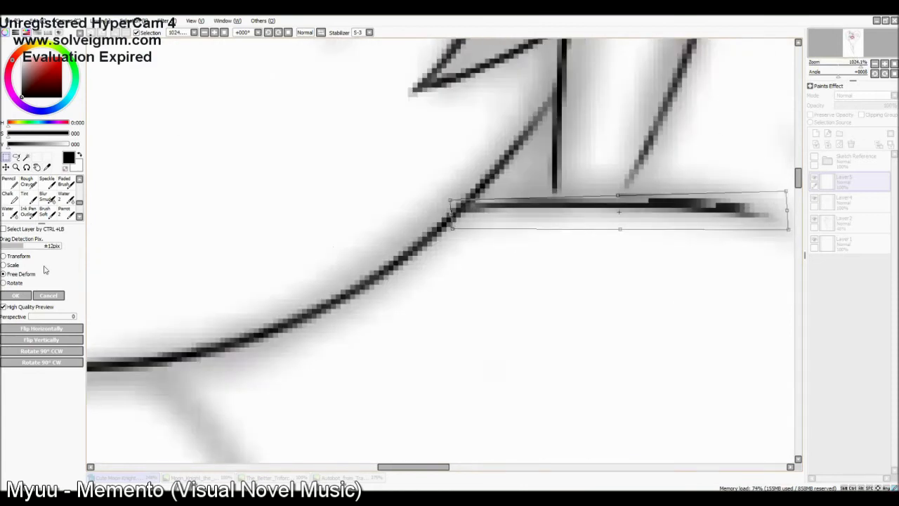
key(Return)
scroll(776, 236, down, 2)
drag(457, 201, 506, 225)
scroll(405, 216, down, 2)
- Ink the curve dividing the crossed forelegs and the lower edge of the foreleg beside the mane
drag(393, 176, 413, 307)
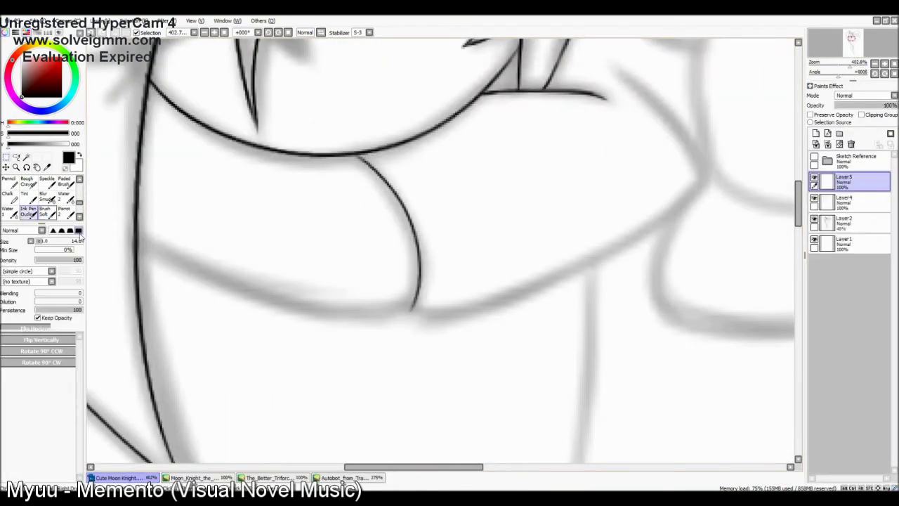
drag(178, 269, 414, 309)
key(ctrl+t)
- Reply "yeah i'm here" in the chat window and return to the drawing
text(yeah i'm here)
key(Return)
click(826, 290)
key(Escape)
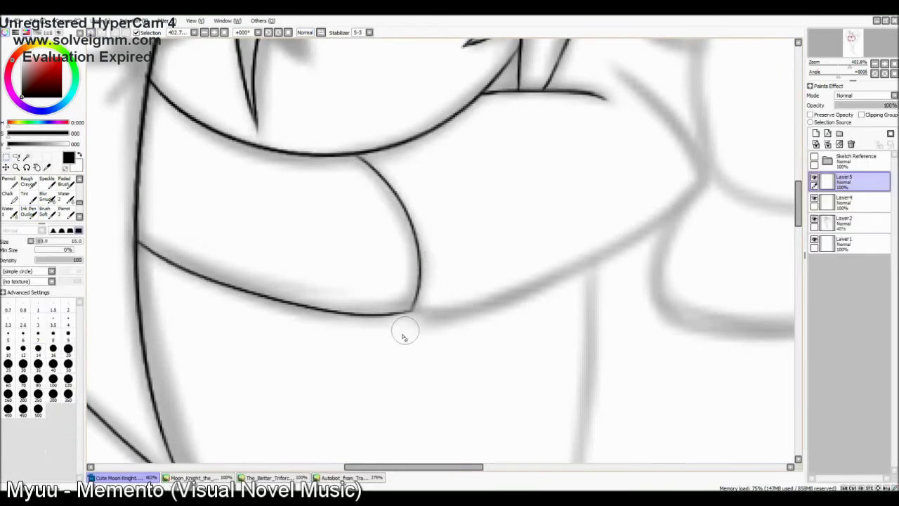
- Ink the other foreleg's upper and lower edges so they meet in a point, and transform the lower edge into place
key(ctrl+t)
key(Escape)
drag(688, 202, 411, 316)
key(ctrl+z)
mouse_move(704, 168)
mouse_down()
mouse_move(446, 309)
mouse_move(415, 309)
mouse_up()
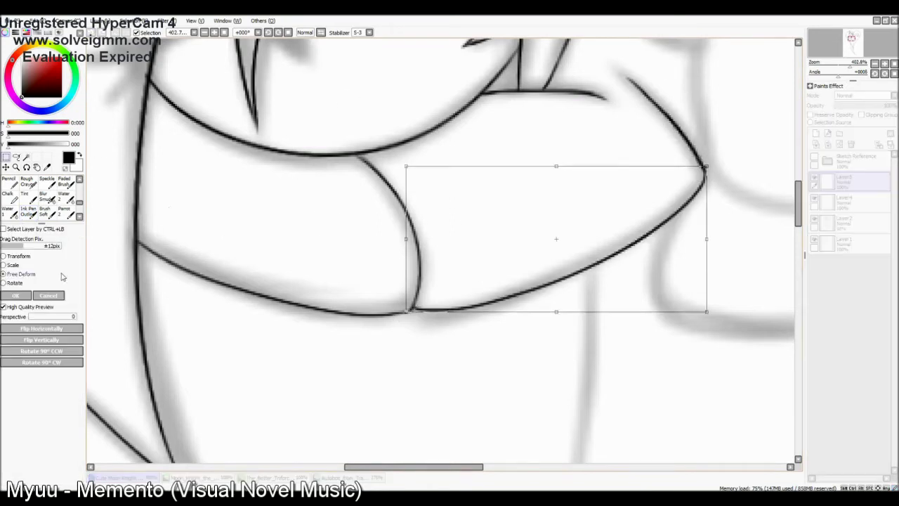
drag(667, 179, 667, 184)
key(Return)
- Ink the large arc of the pony's back and free-deform it to match the sketch
scroll(411, 307, down, 3)
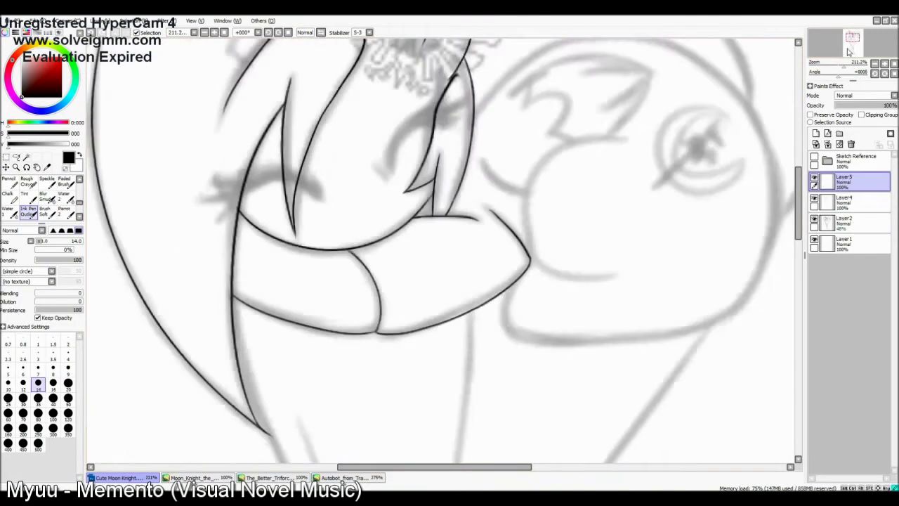
scroll(291, 224, up, 2)
key(ctrl+t)
drag(341, 343, 354, 361)
drag(777, 140, 765, 159)
scroll(443, 253, down, 3)
scroll(443, 253, left, 3)
click(886, 455)
scroll(492, 281, up, 1)
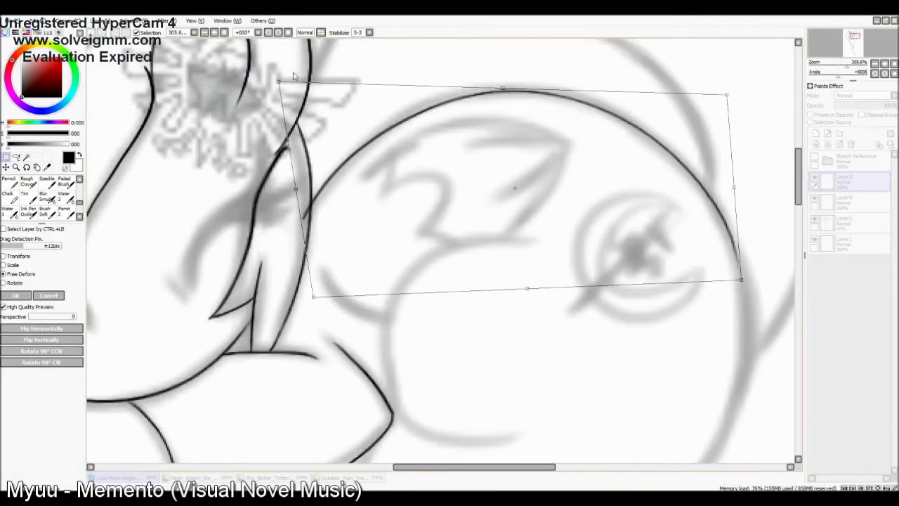
click(18, 295)
- Continue the body outline down around the rump and free-deform the new line to follow the sketch
scroll(517, 366, down, 2)
scroll(517, 365, right, 1)
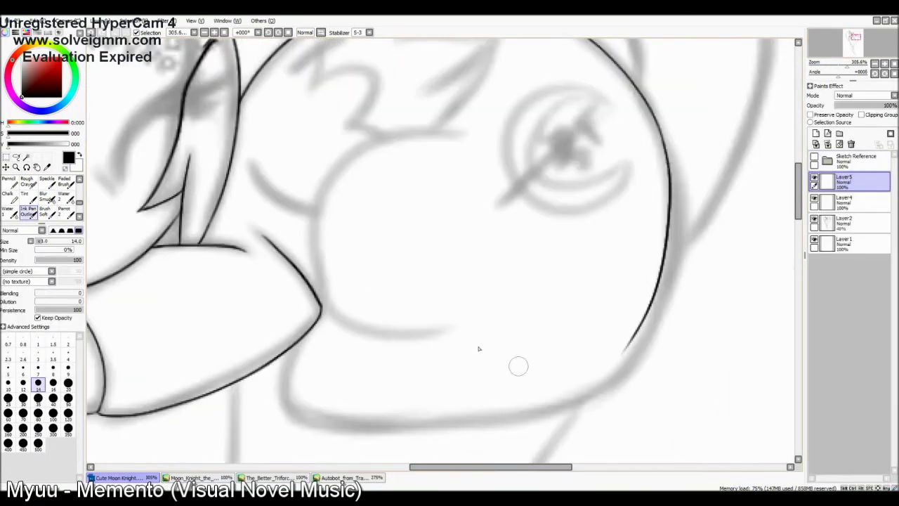
key(ctrl+t)
drag(653, 368, 660, 371)
drag(646, 136, 669, 138)
key(Return)
drag(443, 131, 418, 335)
key(ctrl+z)
drag(449, 132, 427, 335)
key(ctrl+t)
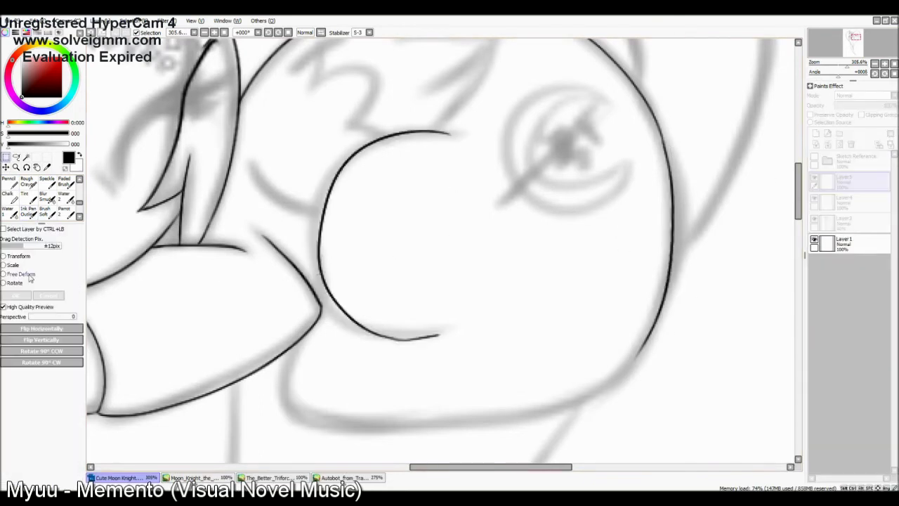
key(ctrl+z)
- Ink the rounded outline of the hind leg next to the foreleg's tip and transform it to fit the sketch
mouse_move(455, 131)
mouse_down()
mouse_move(315, 209)
mouse_move(425, 337)
mouse_move(421, 321)
mouse_up()
key(ctrl+z)
key(ctrl+t)
key(Return)
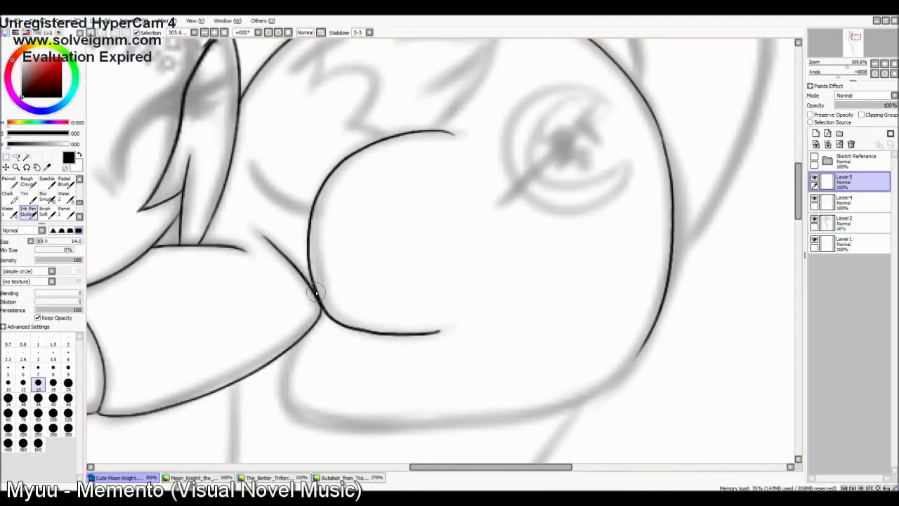
- Ink the body's underside up to the foreleg and, in mirrored view, free-deform it onto the sketch
scroll(843, 49, down, 2)
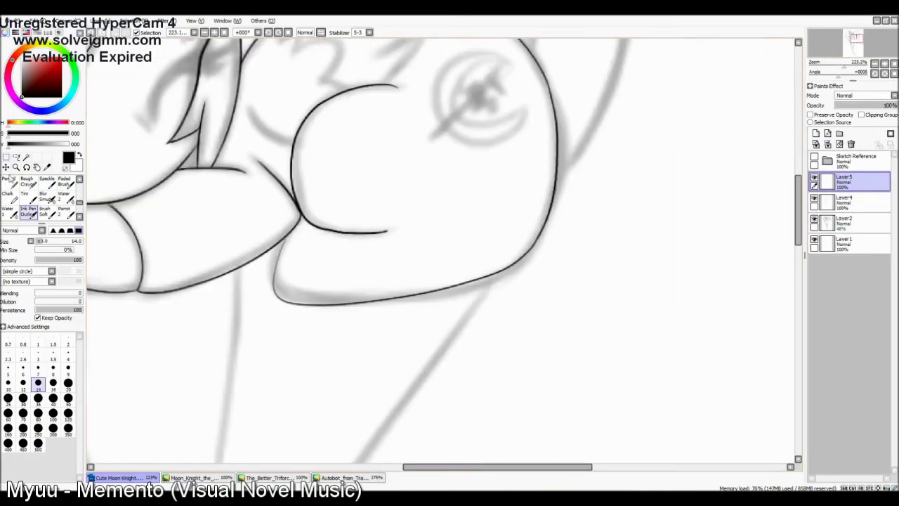
key(h)
key(ctrl+t)
mouse_move(606, 305)
mouse_down()
mouse_move(628, 311)
mouse_move(621, 304)
mouse_up()
drag(340, 300, 321, 295)
key(Return)
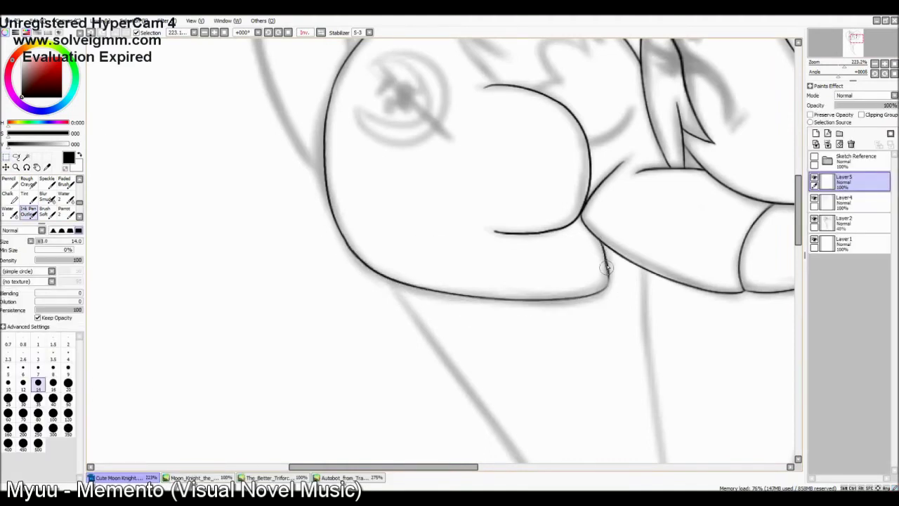
- Thicken and clean up the underside's rounded corner near the foreleg, then restore the unmirrored view
scroll(605, 284, up, 2)
key(e)
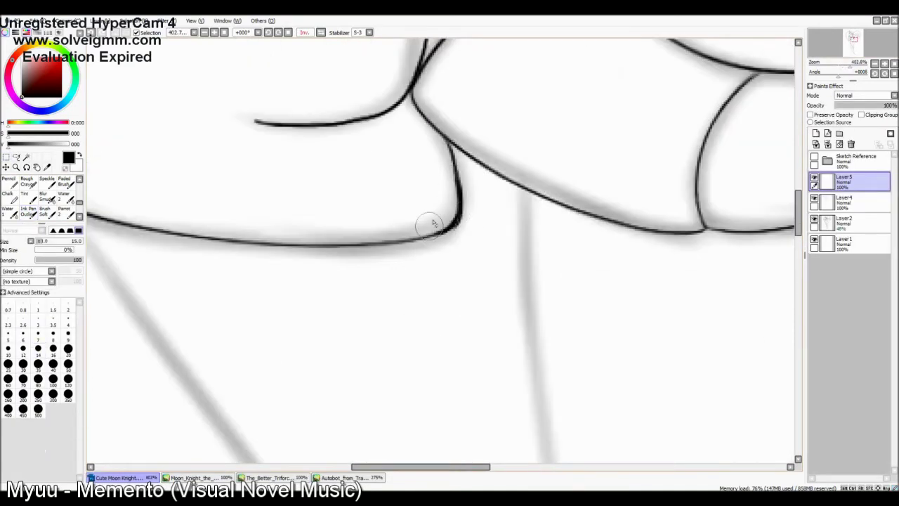
key(b)
key(h)
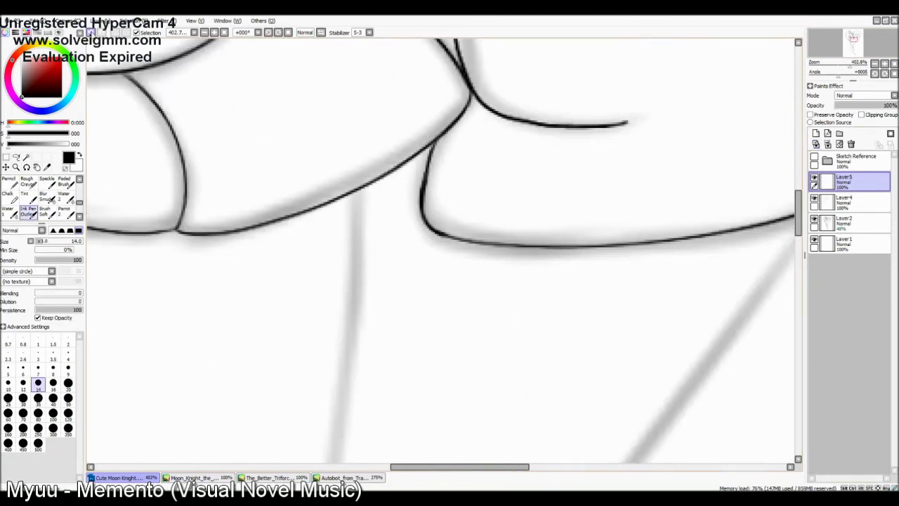
- Ink the short curved belly line beside the rounded hind leg and free-deform it onto the sketch
scroll(379, 81, down, 2)
drag(379, 81, 383, 235)
key(ctrl+t)
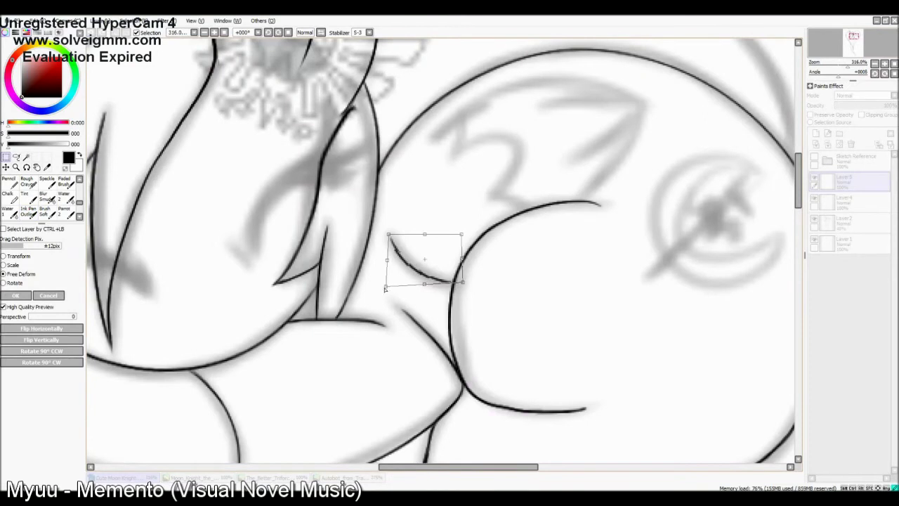
key(Return)
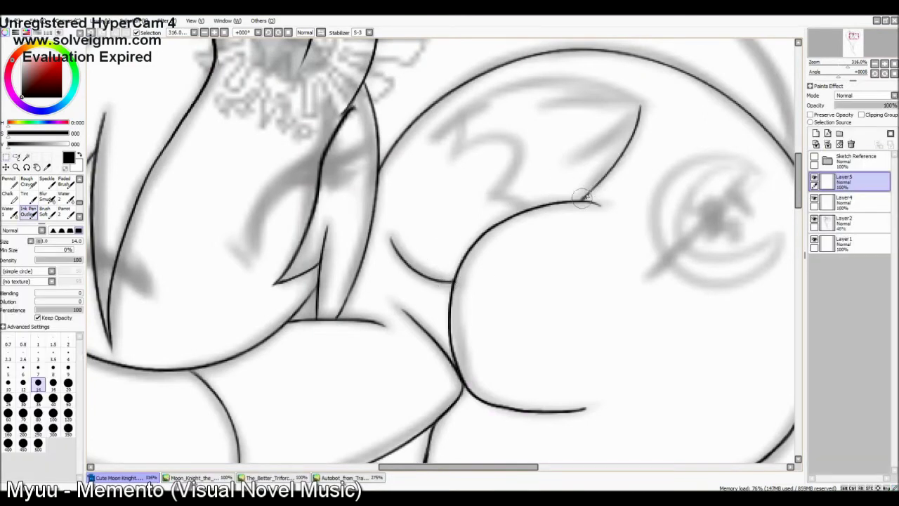
- Ink the folded wing's upper edge, deform it to meet the tip, and add the inner feather lines
click(16, 157)
drag(435, 140, 639, 91)
key(ctrl+t)
drag(447, 67, 425, 87)
key(Return)
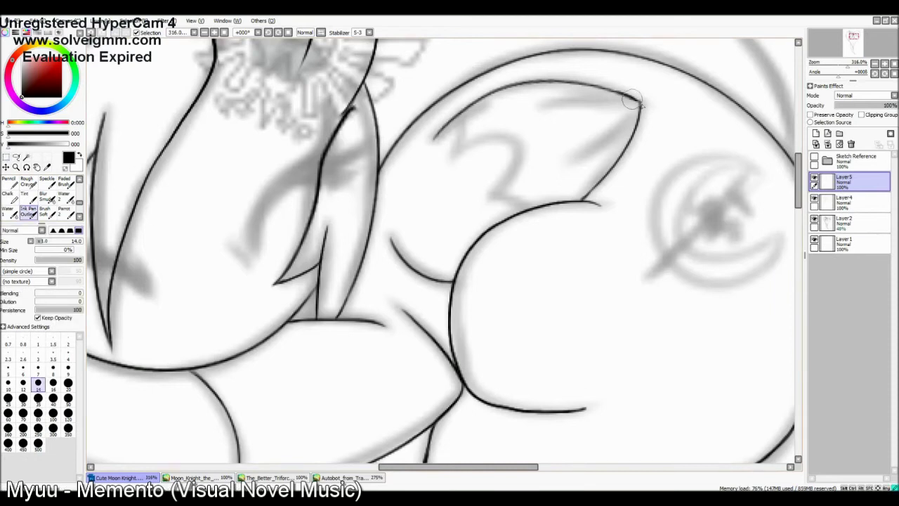
drag(344, 121, 321, 198)
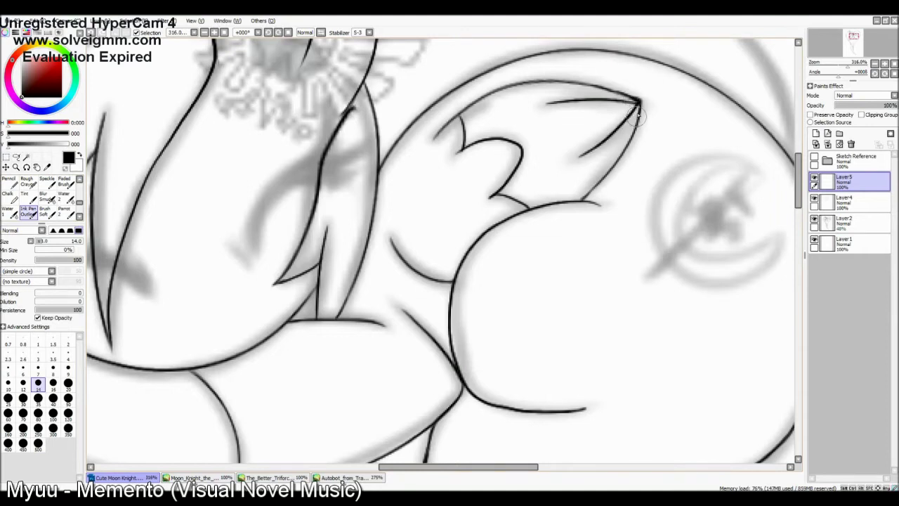
- Ink the inner tail curve above the rump and free-deform it to follow the sketch
scroll(848, 48, down, 2)
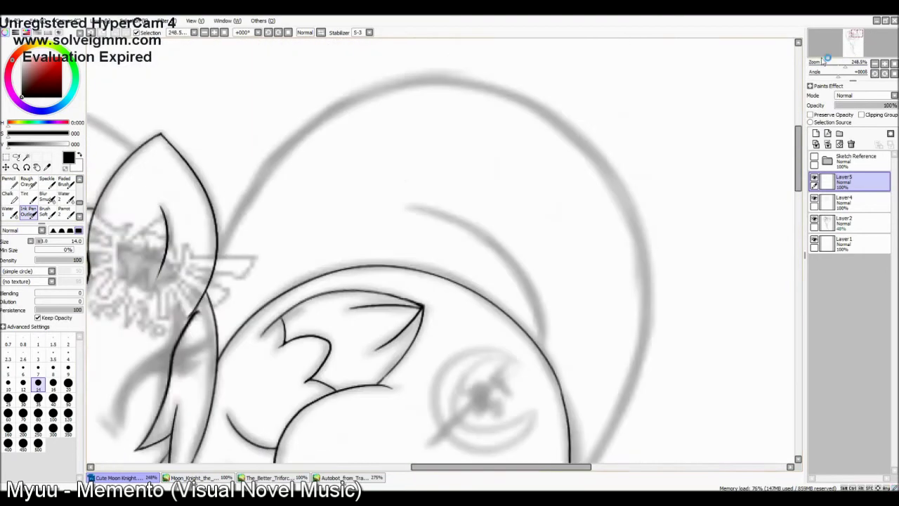
key(ctrl+t)
drag(532, 321, 542, 341)
key(Return)
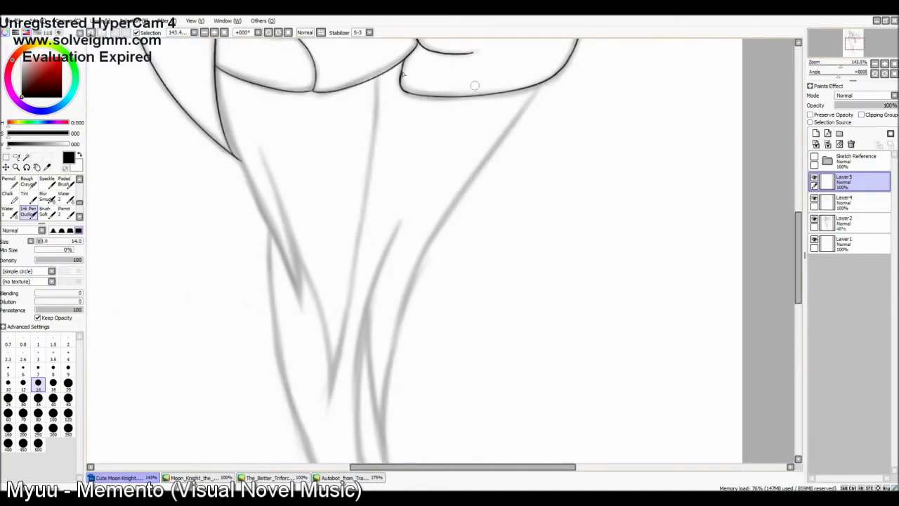
- Ink the long mane edge running from under the foreleg to the pointed tip and free-deform it into place
key(ctrl+t)
drag(352, 425, 342, 426)
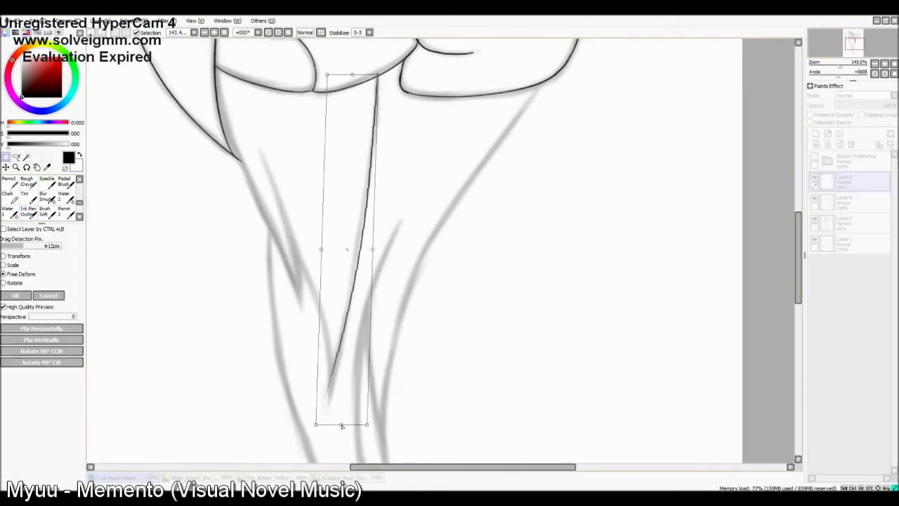
key(Return)
- Ink the opposite edge of the pointed mane strand, free-deform it to meet the first line, and tidy the tip
key(ctrl+t)
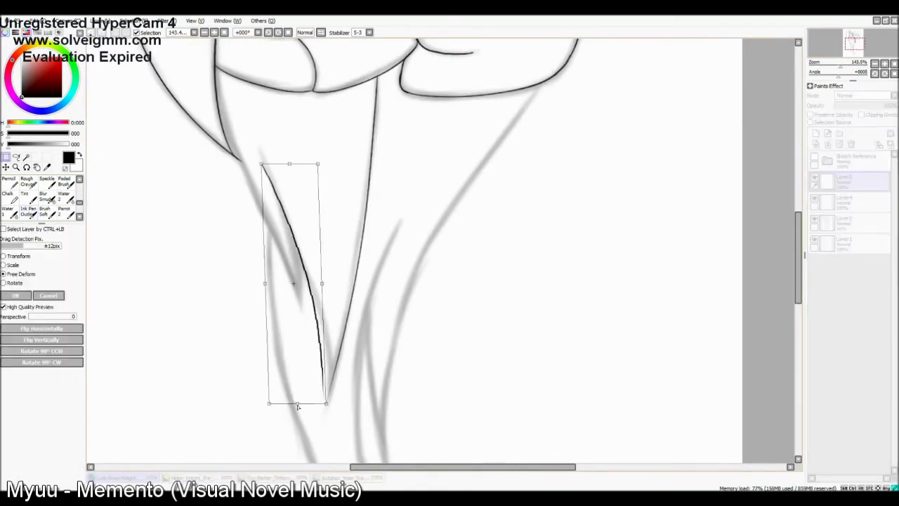
drag(321, 165, 330, 203)
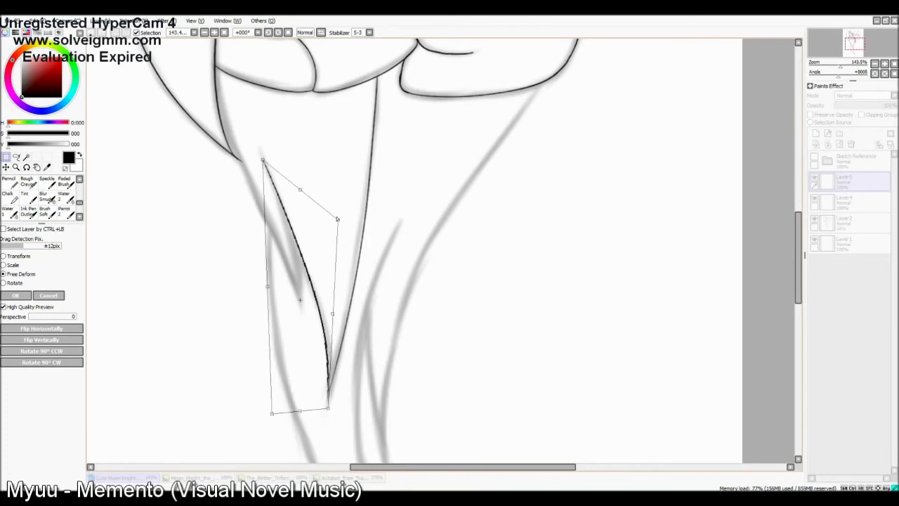
key(Return)
drag(853, 63, 867, 63)
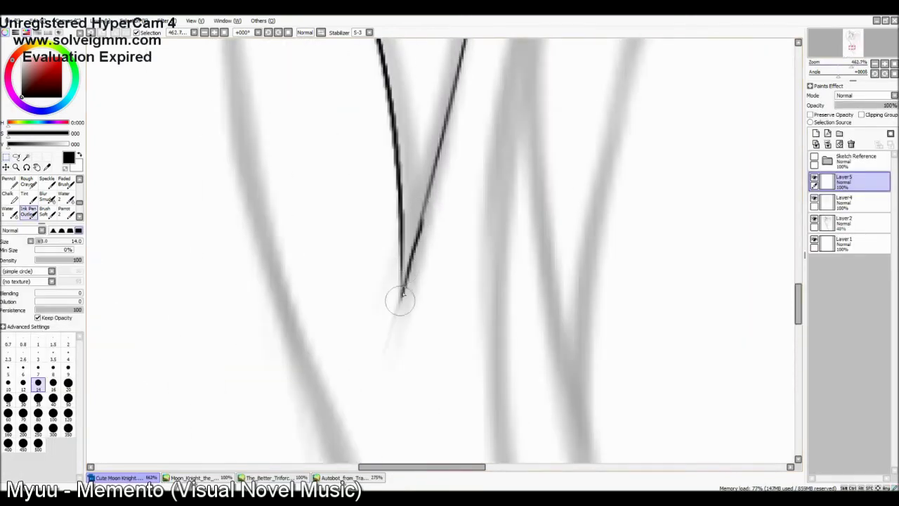
- Ink the mane's outer edge from the foreleg down to the smaller strand's tip and fit it with Free Deform
scroll(308, 93, down, 4)
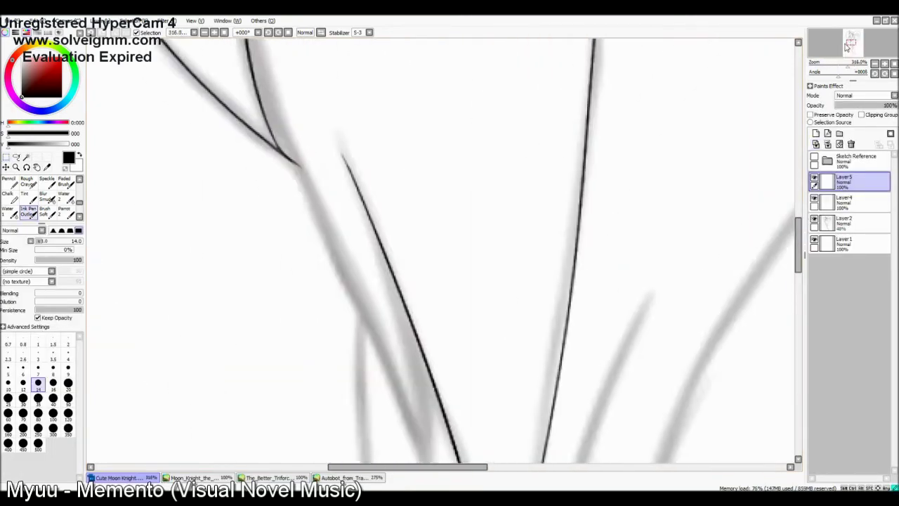
key(ctrl+t)
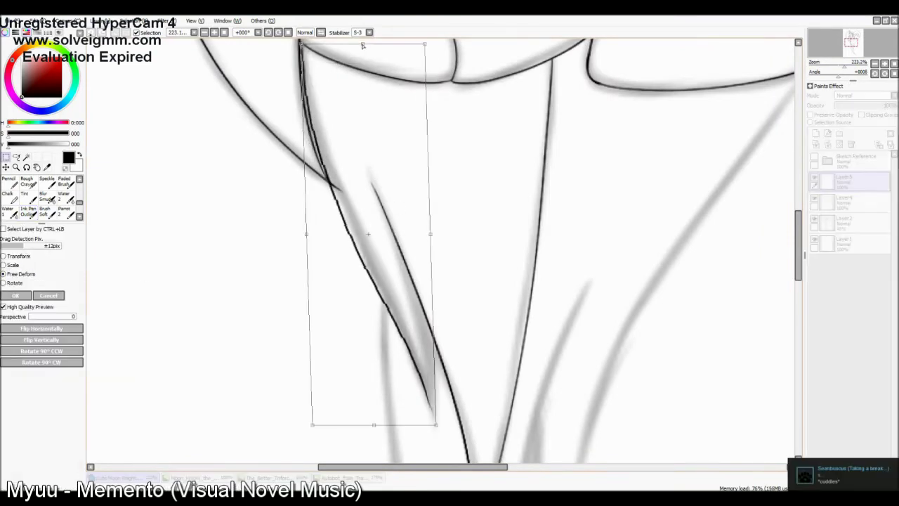
key(Return)
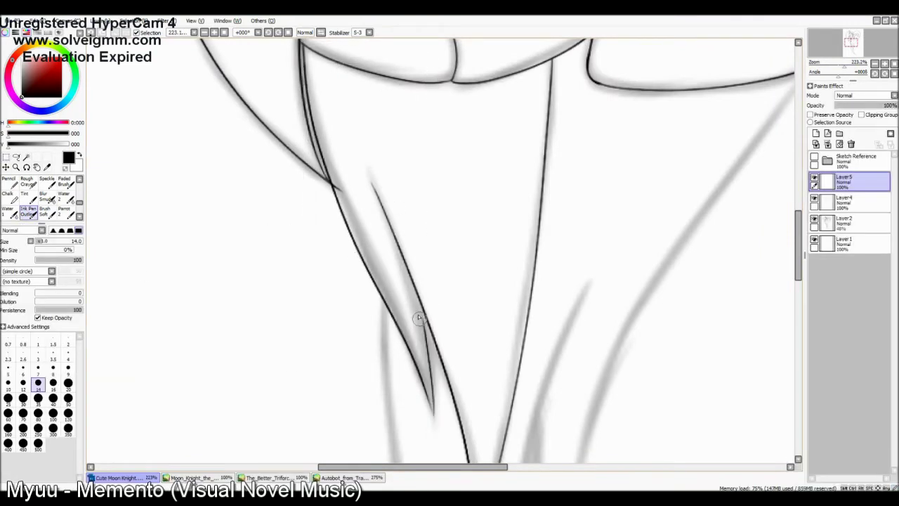
- Close the smaller mane strand's tip with a short deformed line, realign the doubled upper edge, and tidy the junction
key(ctrl+t)
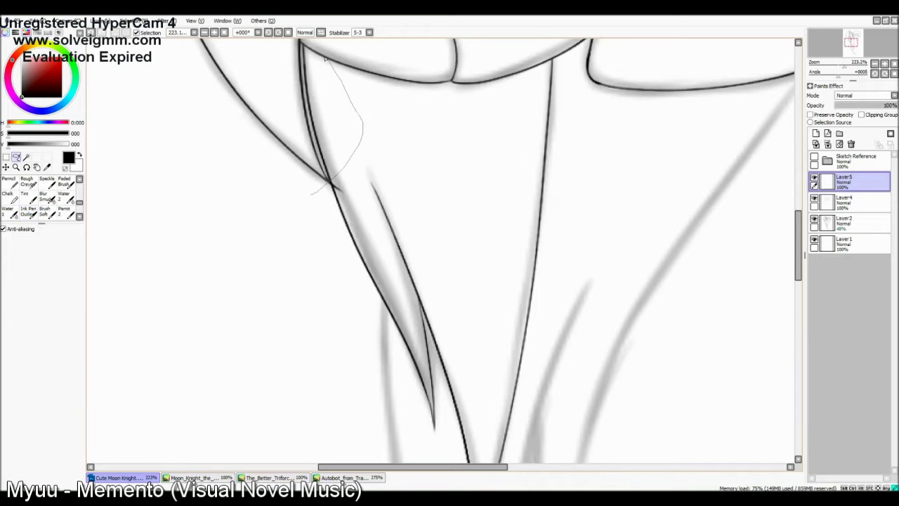
key(Return)
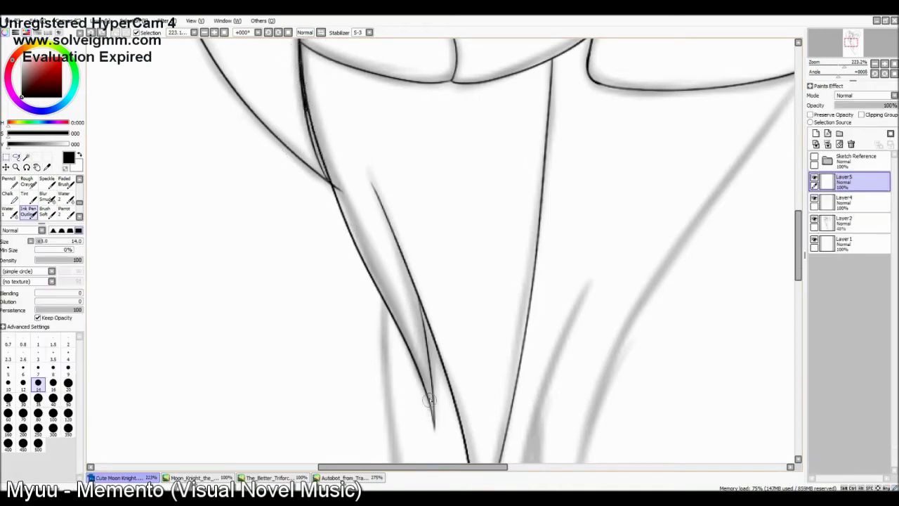
drag(852, 73, 865, 70)
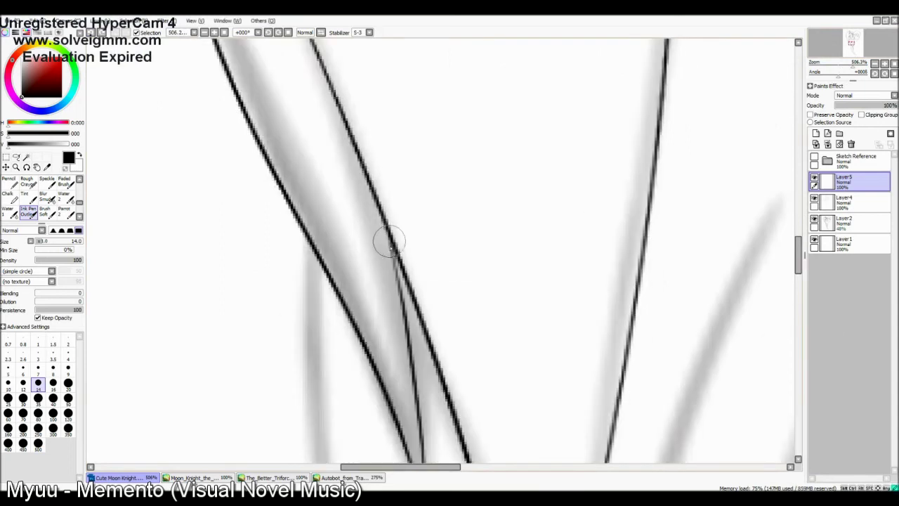
- Ink the curved top edge of the hat across the horn and free-deform it onto the sketch
scroll(398, 265, down, 5)
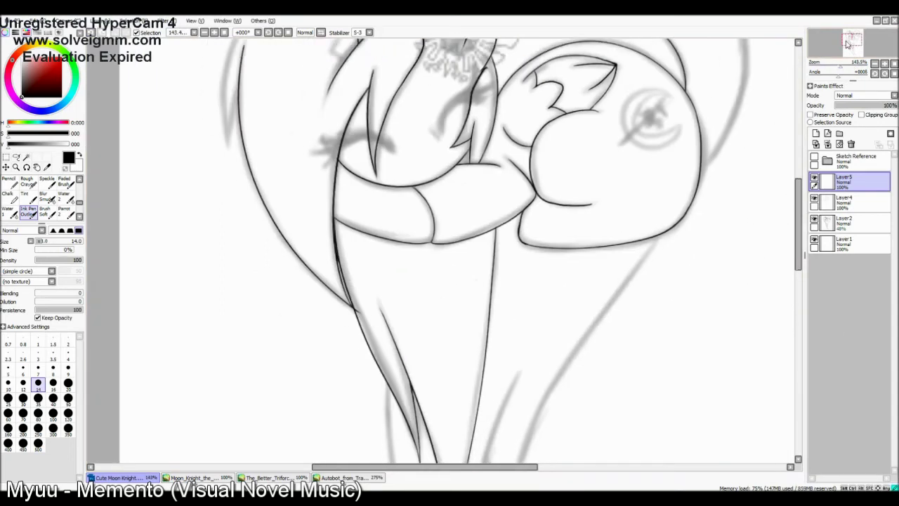
drag(398, 265, 390, 112)
click(390, 112)
click(227, 179)
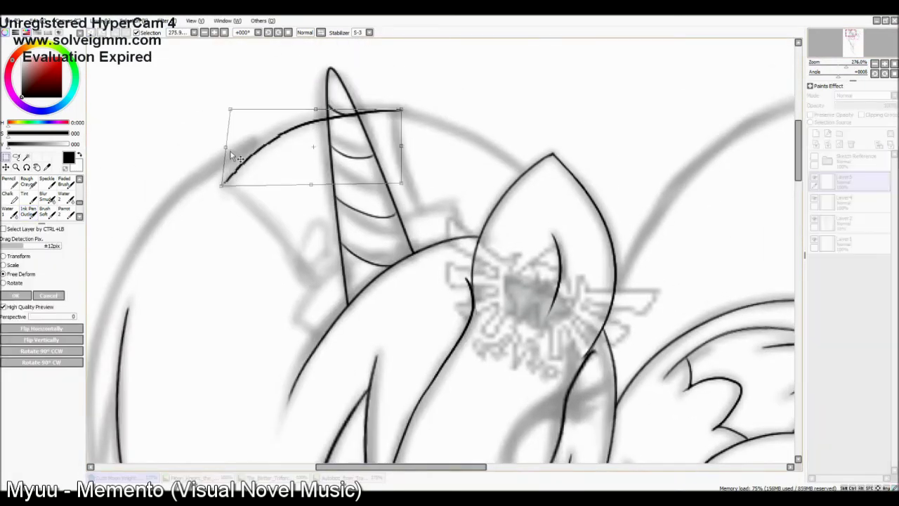
key(Return)
- Add a new layer and ink the hat's curved brim with its two short end edges around the horn's base
key(ctrl+shift+n)
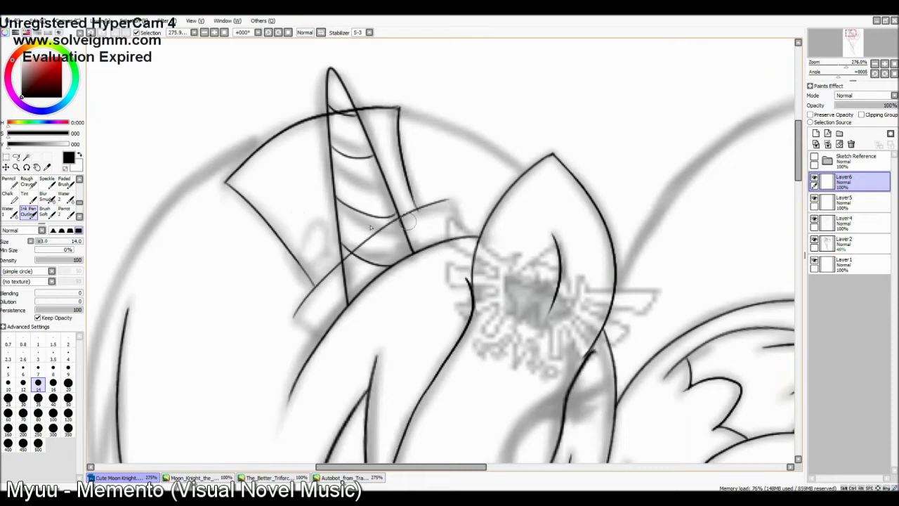
click(453, 206)
click(298, 317)
key(Return)
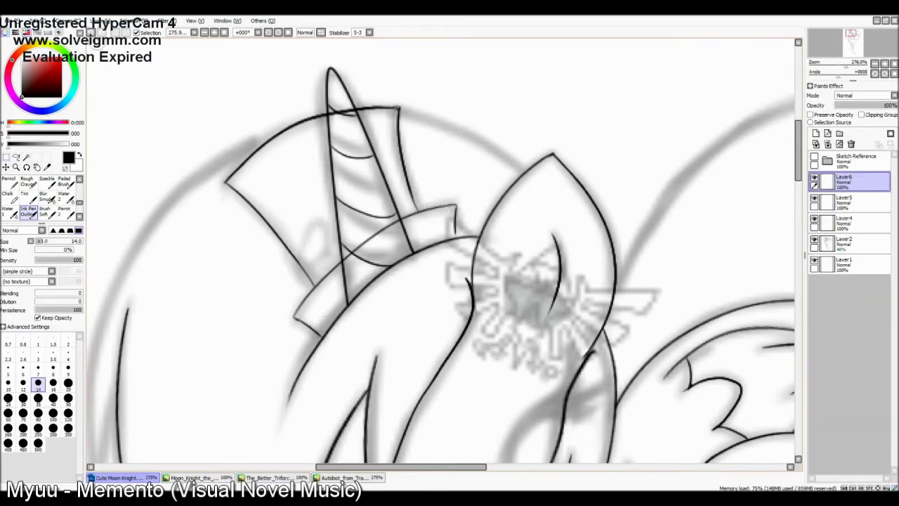
- Ink the small petal-shaped ornament at the hat's lower side and transform its strokes to fit the sketch
scroll(229, 276, up, 2)
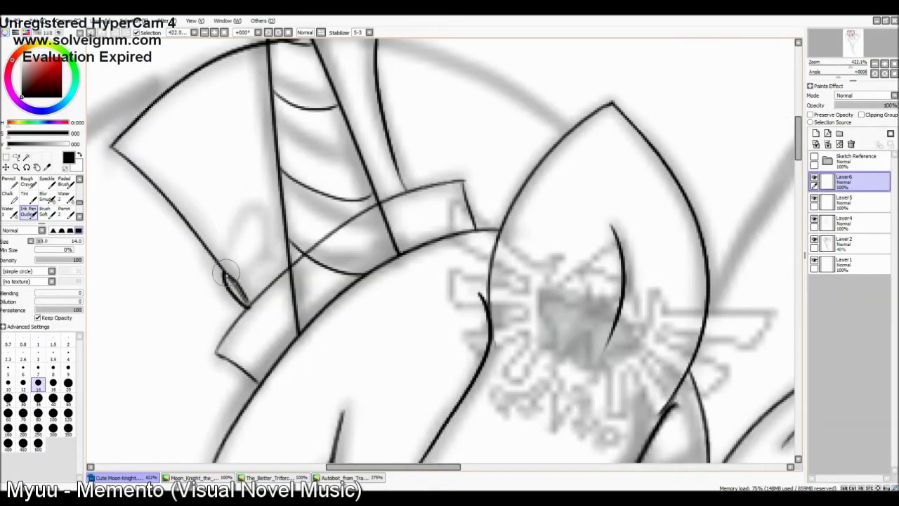
key(ctrl+t)
key(Return)
mouse_move(225, 270)
mouse_down()
mouse_move(235, 239)
mouse_move(215, 244)
mouse_move(252, 293)
mouse_move(260, 213)
mouse_up()
key(ctrl+t)
drag(298, 283, 283, 271)
key(Return)
- Add the outer loops of the hat ornament with the Ink Pen and merge the hat layer down into Layer5
key(ctrl+d)
key(n)
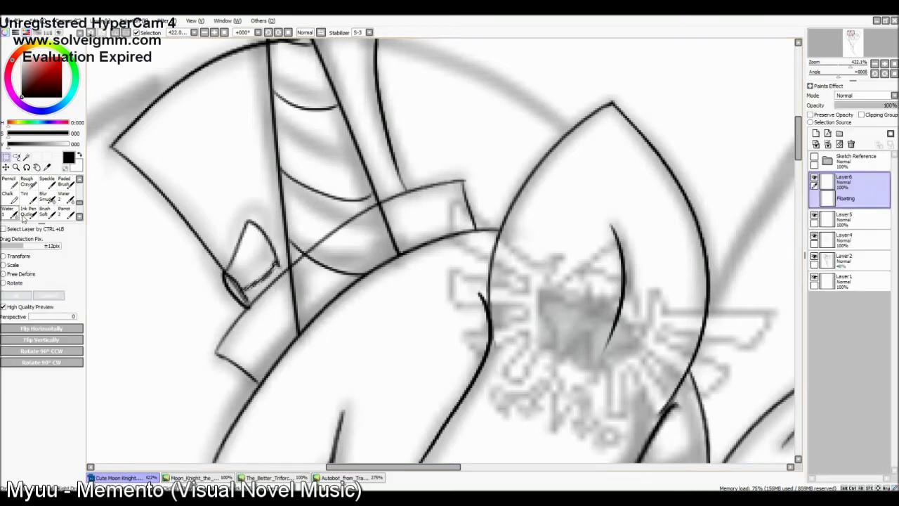
drag(242, 306, 211, 260)
key(ctrl+e)
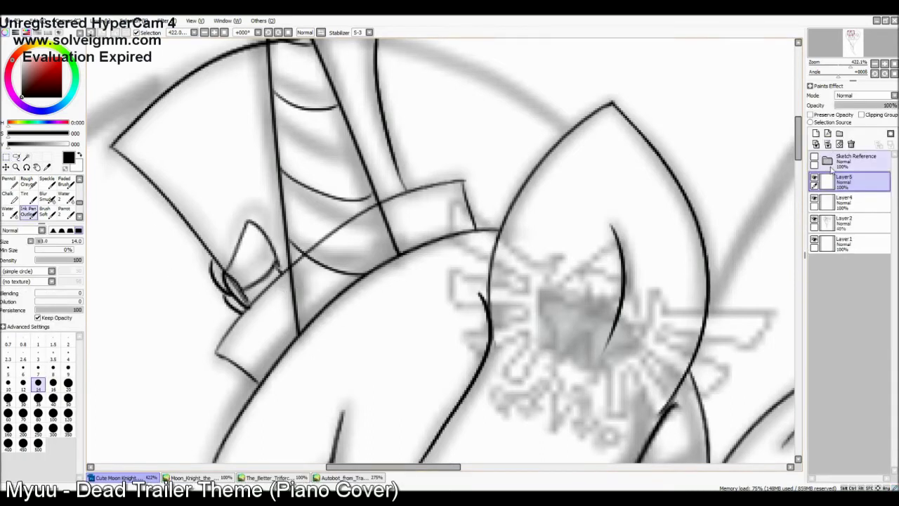
- Erase the hat brim lines that cross the horn, using a size 7 eraser
key(e)
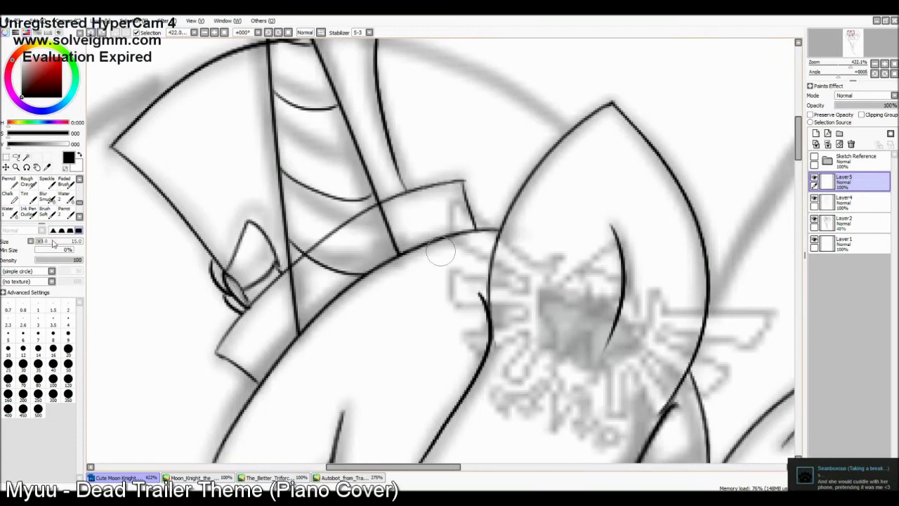
key(ctrl+shift+n)
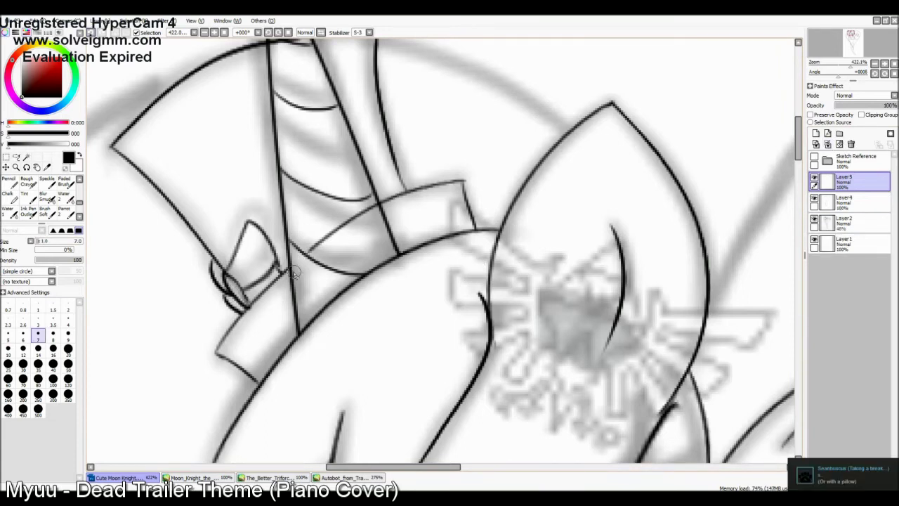
scroll(306, 184, up, 3)
- Ink the mane's rounded outer outline behind the hat, free-deform it onto the sketch, and erase where it crosses the hat
drag(858, 62, 836, 104)
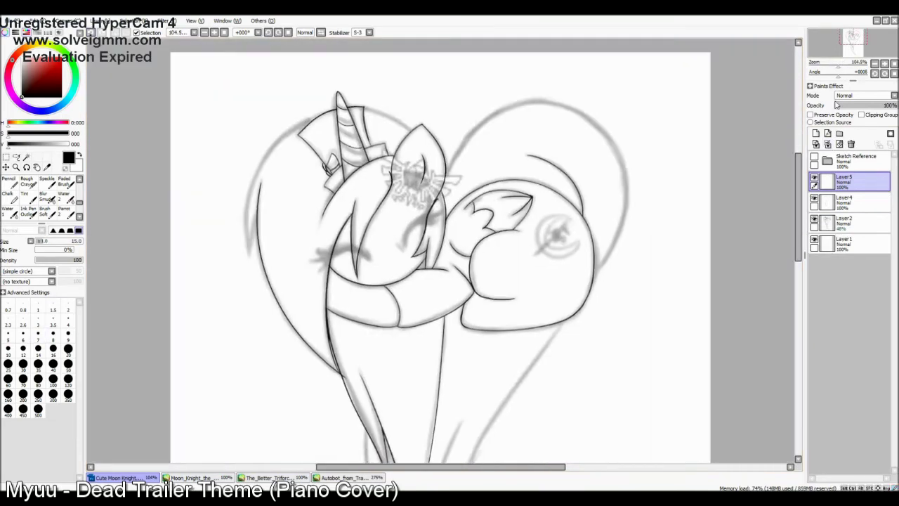
scroll(346, 200, up, 2)
key(ctrl+t)
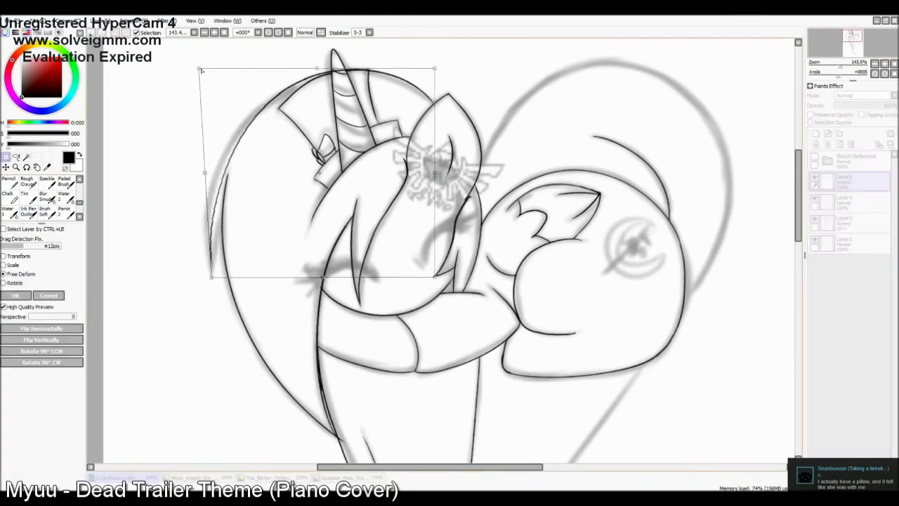
key(Return)
scroll(405, 221, up, 3)
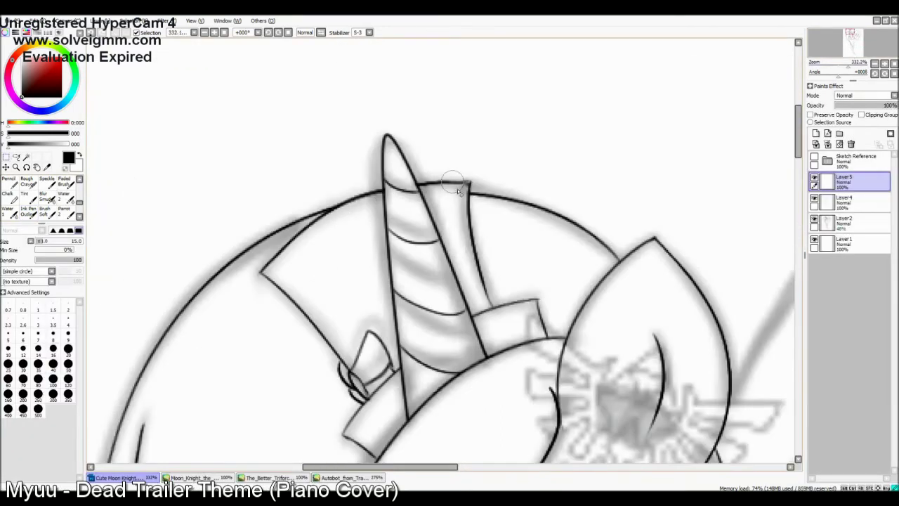
- Ink the inner edge of the mane's short outer strand, deform it to meet the outline, and clean its tip
key(n)
drag(393, 422, 471, 50)
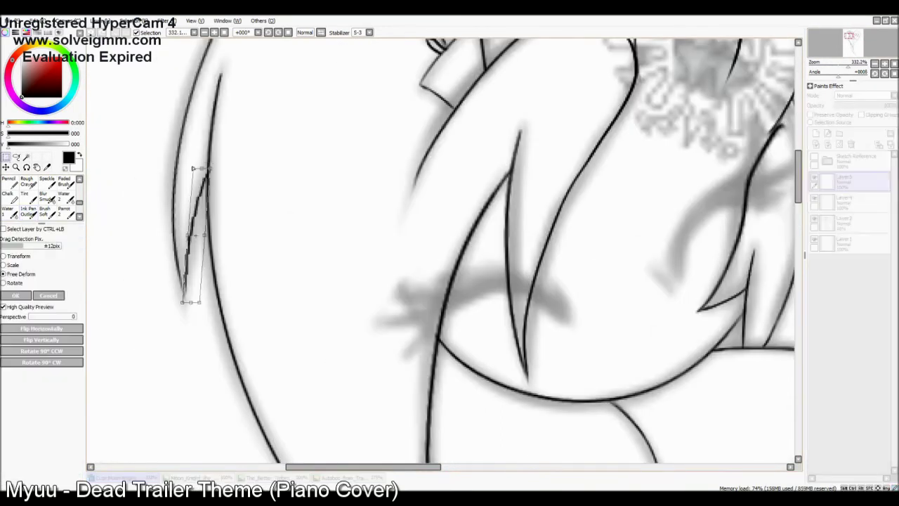
key(e)
drag(184, 290, 191, 301)
key(n)
- Ink the tail's large rounded outer outline and free-deform its corners to match the heart shape in the sketch
scroll(442, 253, down, 5)
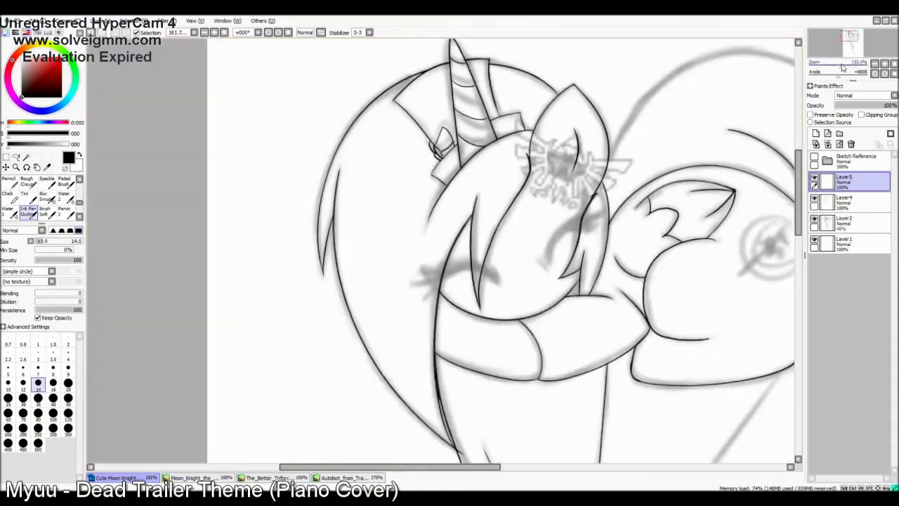
scroll(443, 253, up, 3)
scroll(443, 253, down, 3)
key(ctrl+t)
drag(534, 342, 512, 354)
drag(533, 93, 536, 121)
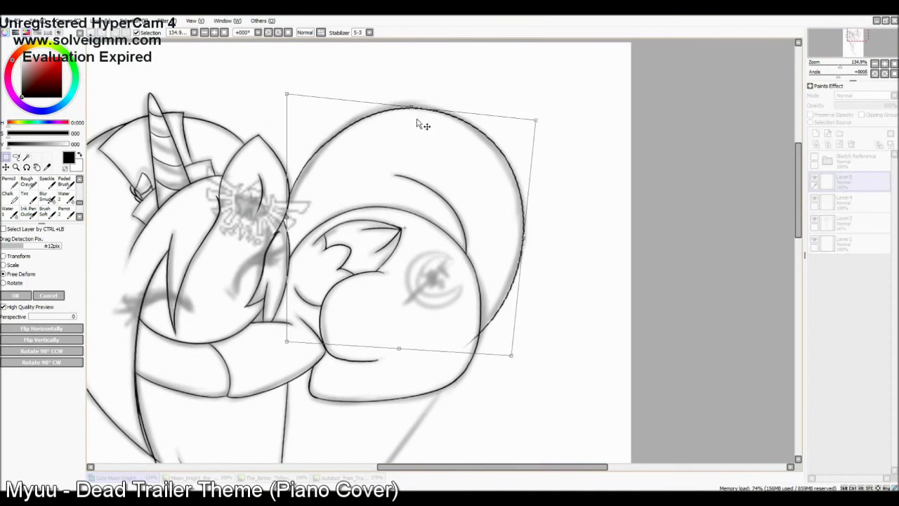
drag(506, 362, 503, 361)
drag(290, 348, 291, 353)
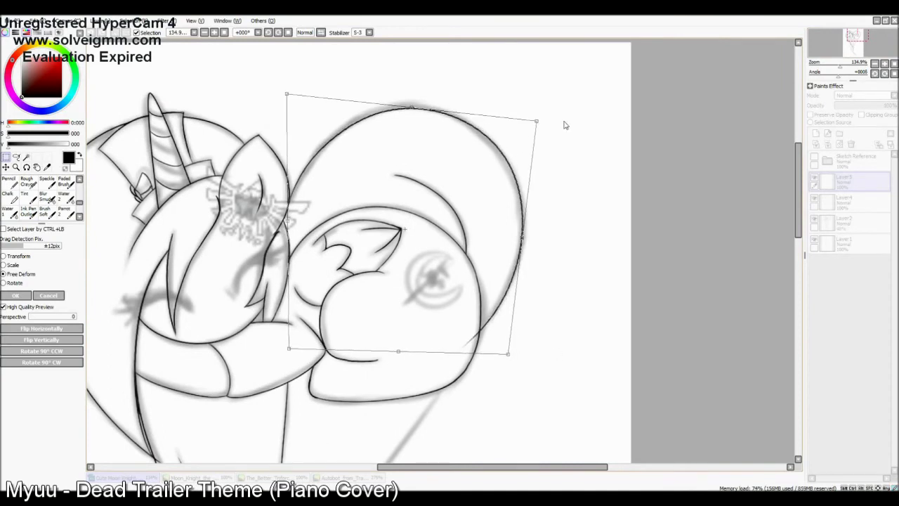
key(Return)
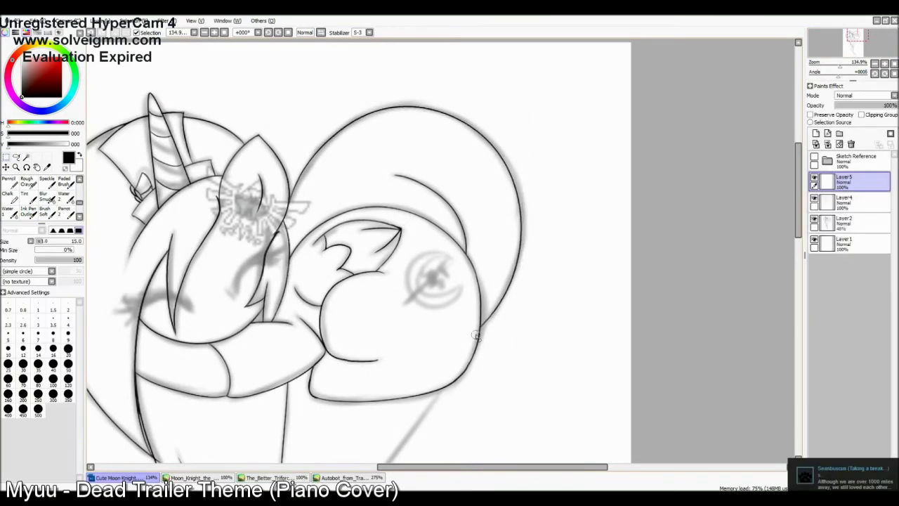
- Ink the tail's lower outer edge from the body's underside to the strand's tip and free-deform it onto the sketch
key(n)
scroll(441, 253, down, 5)
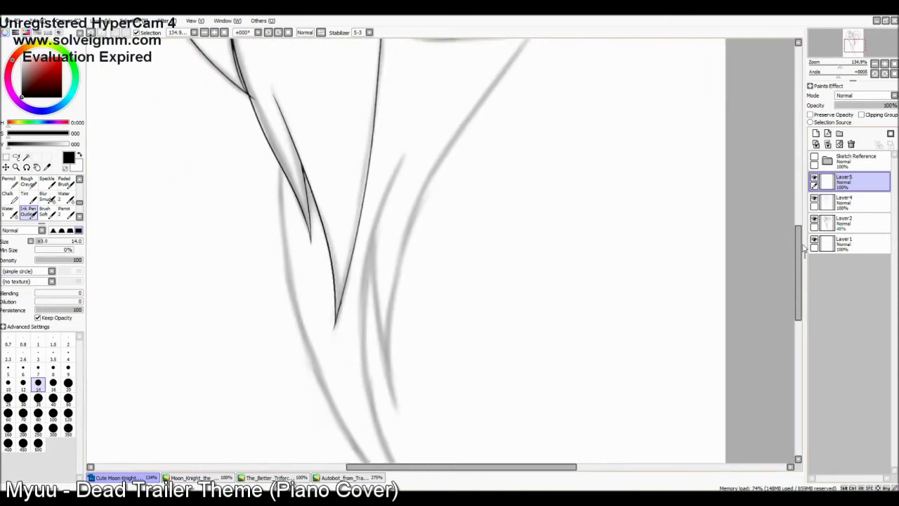
key(ctrl+t)
mouse_move(382, 63)
mouse_down()
mouse_move(371, 64)
mouse_move(355, 115)
mouse_move(371, 64)
mouse_up()
key(Return)
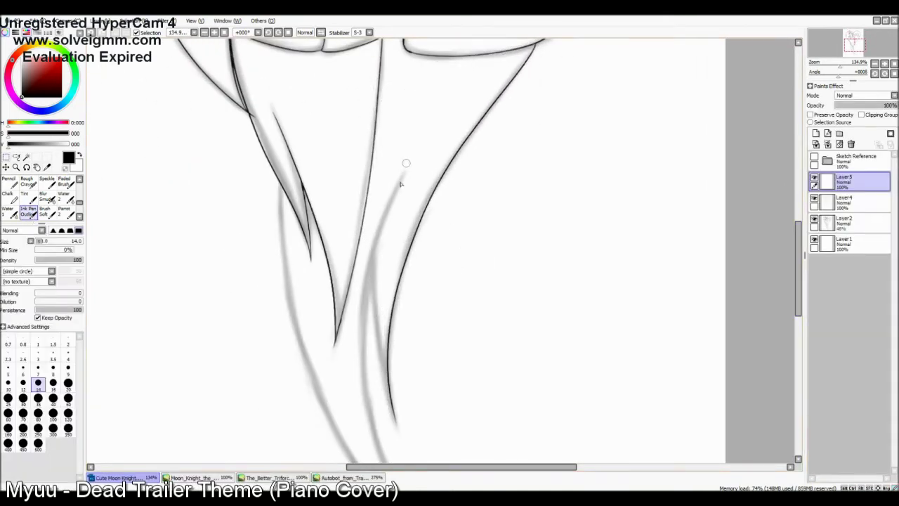
- Ink the inner edges of the tail's two lower strands and free-deform each stroke onto the sketch
scroll(798, 150, down, 3)
key(ctrl+t)
drag(450, 449, 492, 445)
key(Return)
drag(382, 130, 402, 296)
key(ctrl+t)
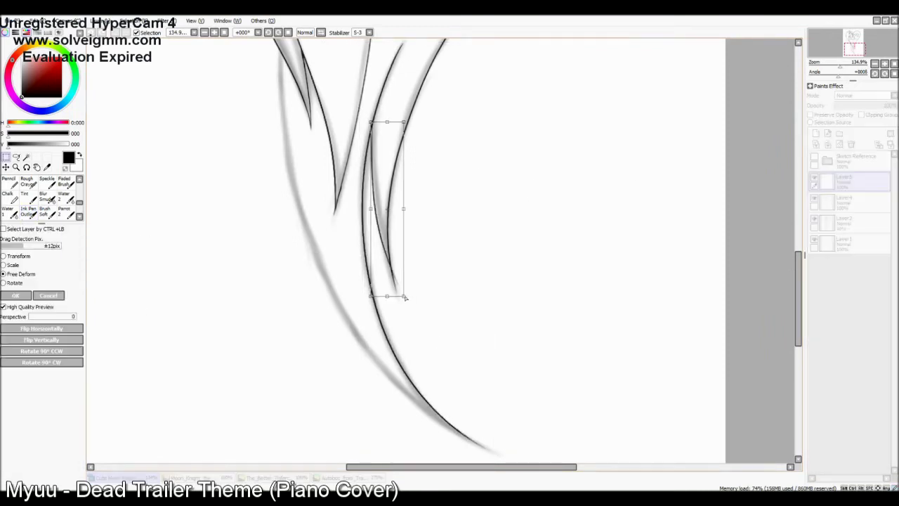
key(Return)
- Ink the long outer edge of the tail's lower curved strand and free-deform it to meet the strand's tip
scroll(363, 195, up, 3)
scroll(245, 242, up, 3)
scroll(851, 49, down, 5)
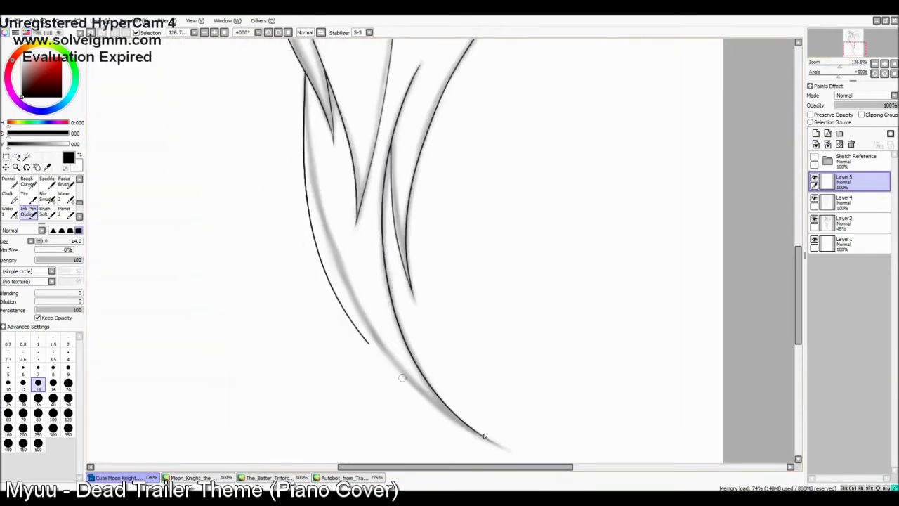
key(ctrl+t)
mouse_move(301, 437)
mouse_down()
mouse_move(338, 447)
mouse_move(361, 345)
mouse_move(340, 441)
mouse_move(331, 391)
mouse_up()
key(Return)
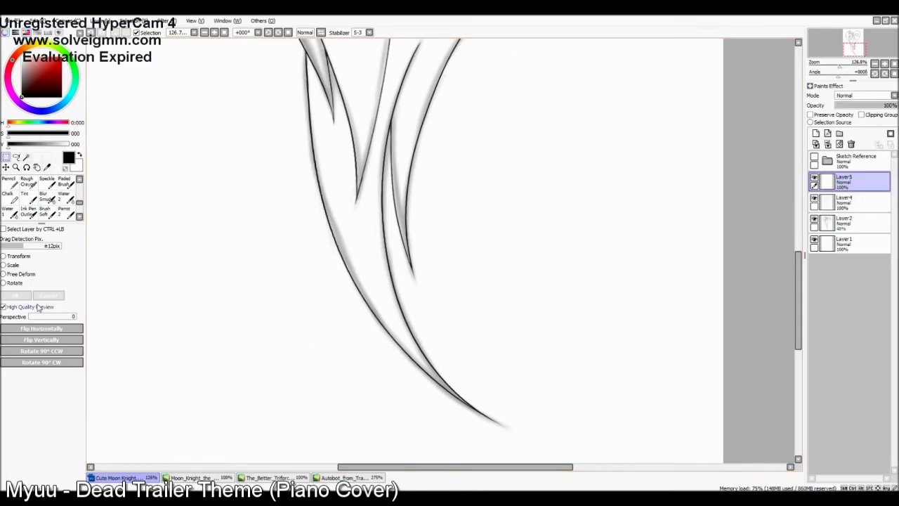
- Touch up the inked lines with the eraser and Ink Pen on the line art layers
click(28, 209)
scroll(534, 278, up, 4)
key(e)
key(n)
key(Down)
key(e)
key(Up)
key(n)
- Ink the closed eye beneath the fringe as a tapered lid, fill it black, and add lashes at its outer corner
mouse_move(860, 62)
mouse_down()
mouse_move(828, 61)
mouse_move(847, 62)
mouse_up()
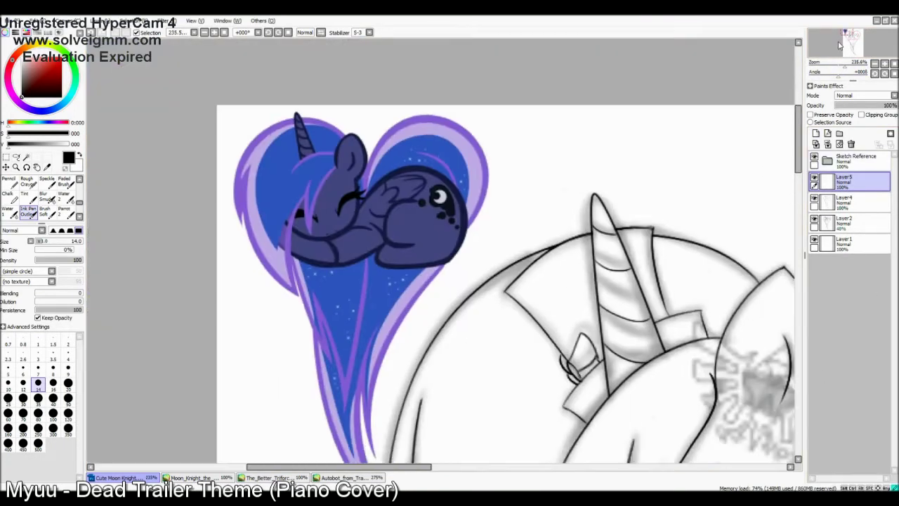
scroll(221, 329, up, 3)
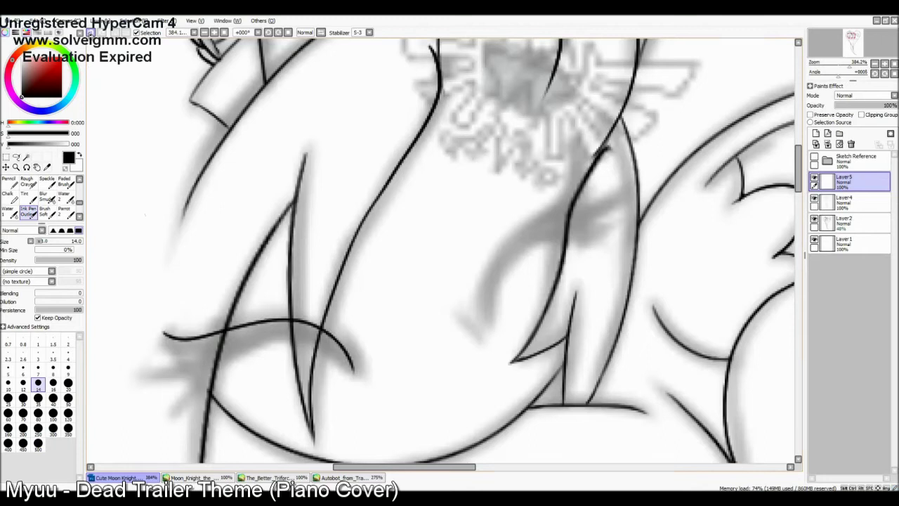
key(ctrl+z)
drag(349, 370, 149, 371)
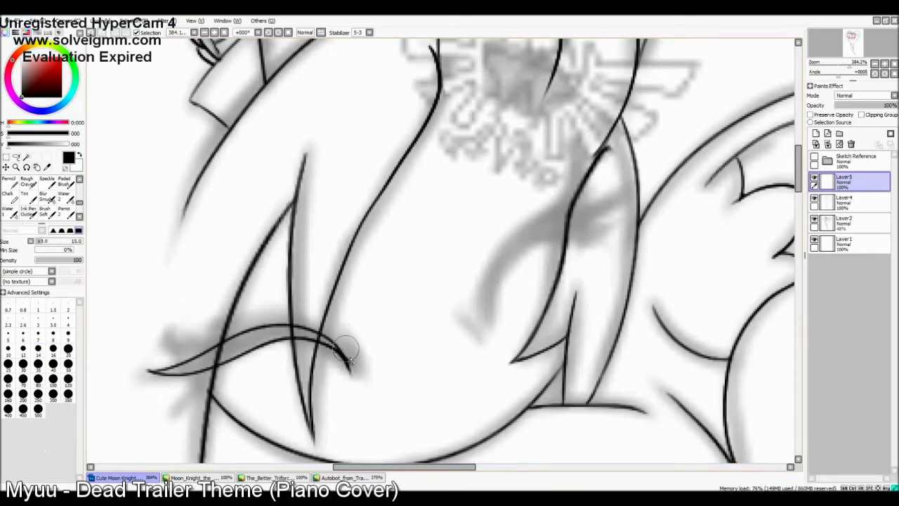
key(w)
click(336, 349)
key(n)
drag(161, 365, 337, 344)
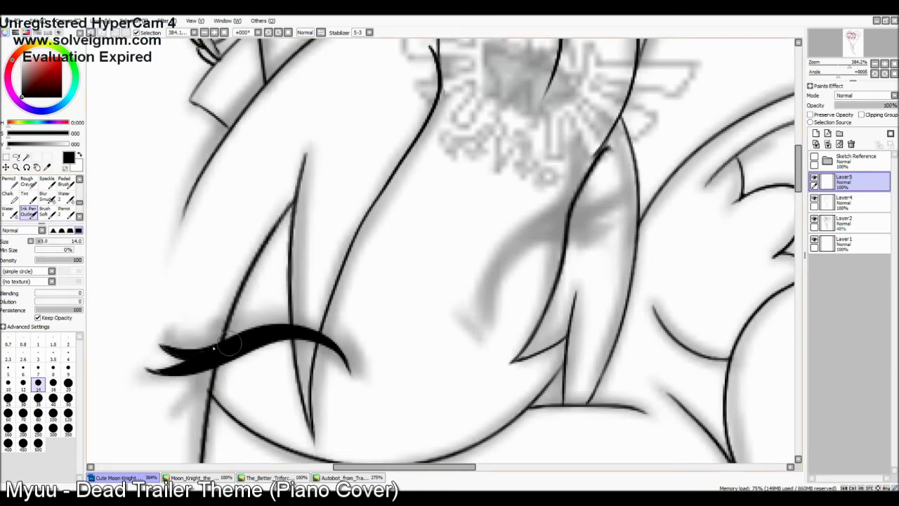
drag(195, 385, 215, 372)
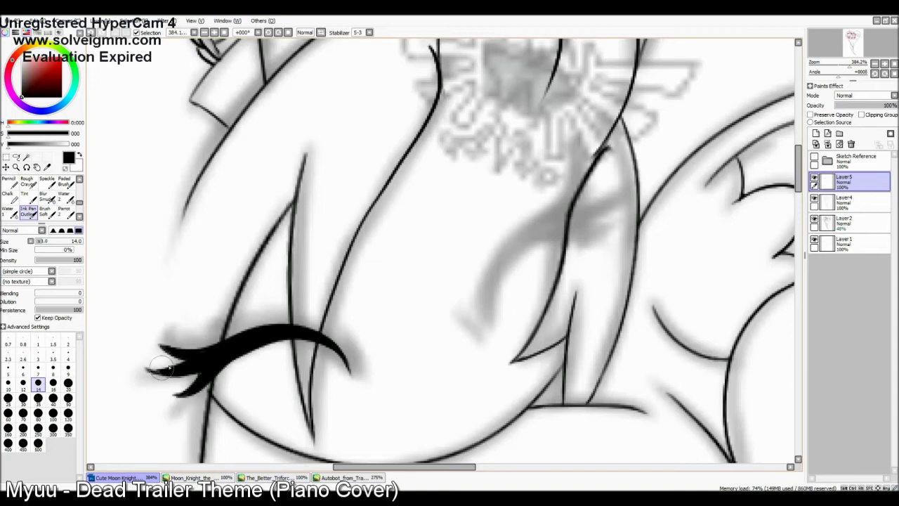
- Copy and paste the inked eye, flip it horizontally, and transform it to fit the other closed eye
key(ctrl+c)
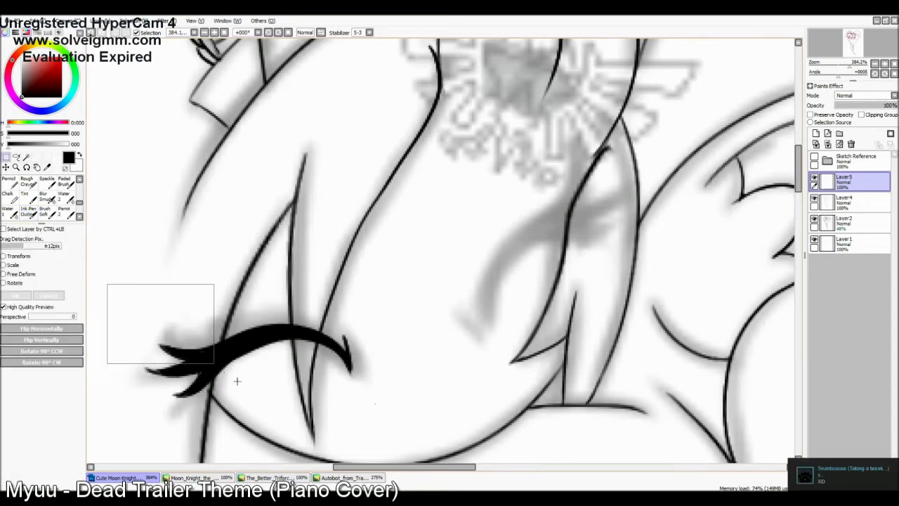
key(ctrl+v)
key(ctrl+t)
click(42, 328)
drag(238, 380, 451, 321)
drag(639, 203, 650, 216)
key(Return)
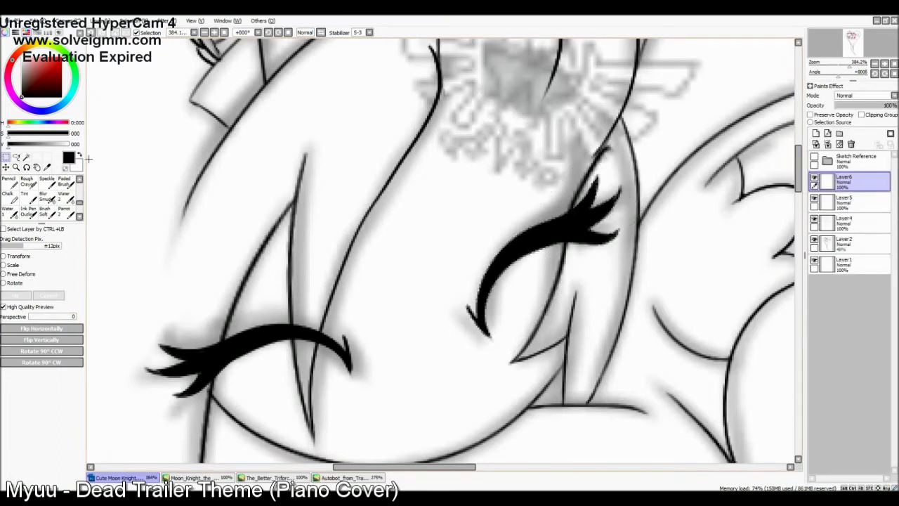
key(ctrl+minus)
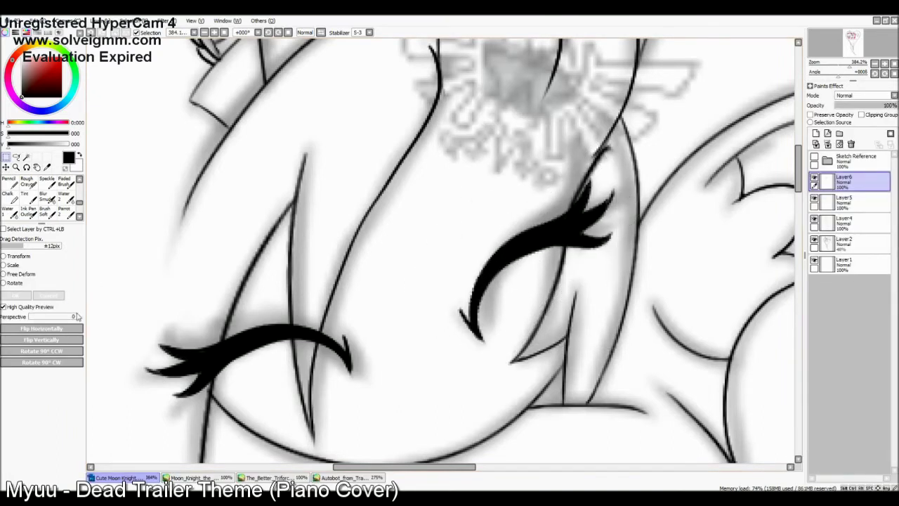
- Merge the copied eye and Layer5 down into Layer4, clearing the selection
key(ctrl+e)
key(ctrl+e)
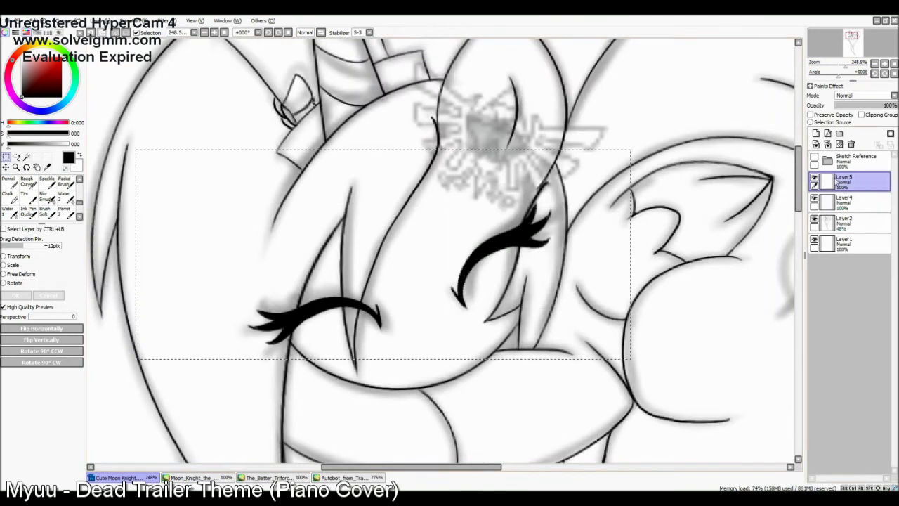
key(ctrl+d)
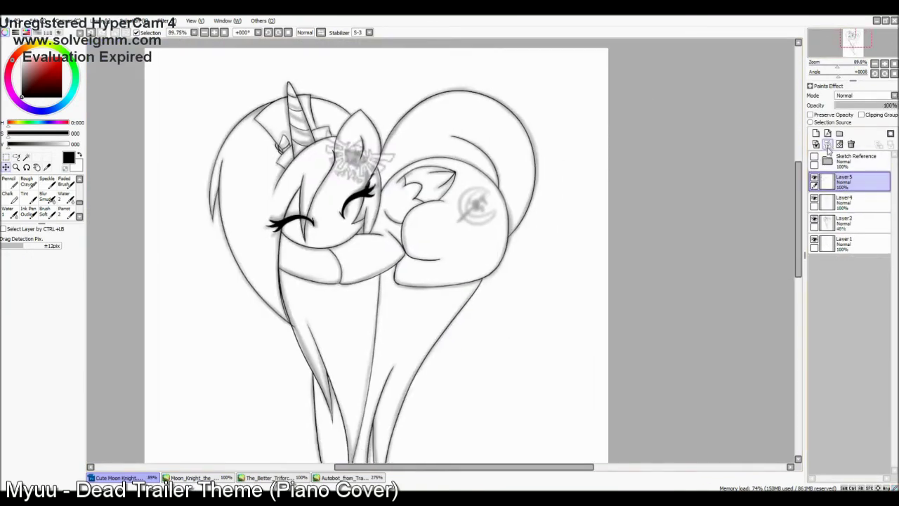
click(827, 144)
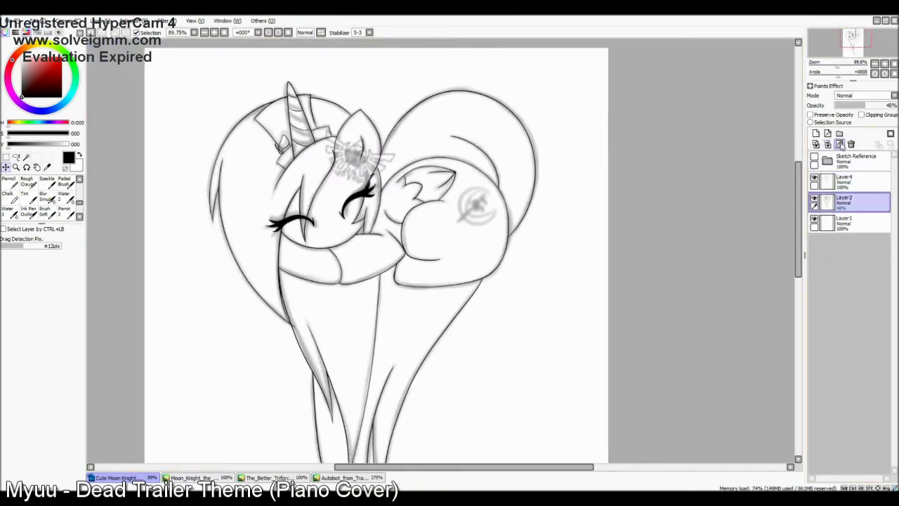
- Hide the Layer2 sketch and select the pony's horn, head, forelegs, body and wing on Layer4
click(26, 156)
click(299, 105)
click(330, 176)
click(449, 232)
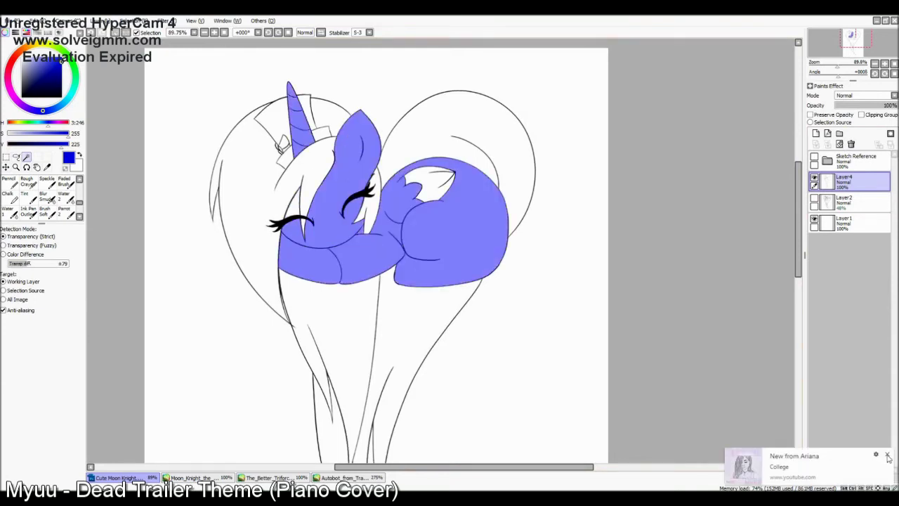
click(428, 182)
- Extend the body selection over the inner lines, the wing, the eye lines and the face area beside the fringe
key(ctrl+plus)
key(s)
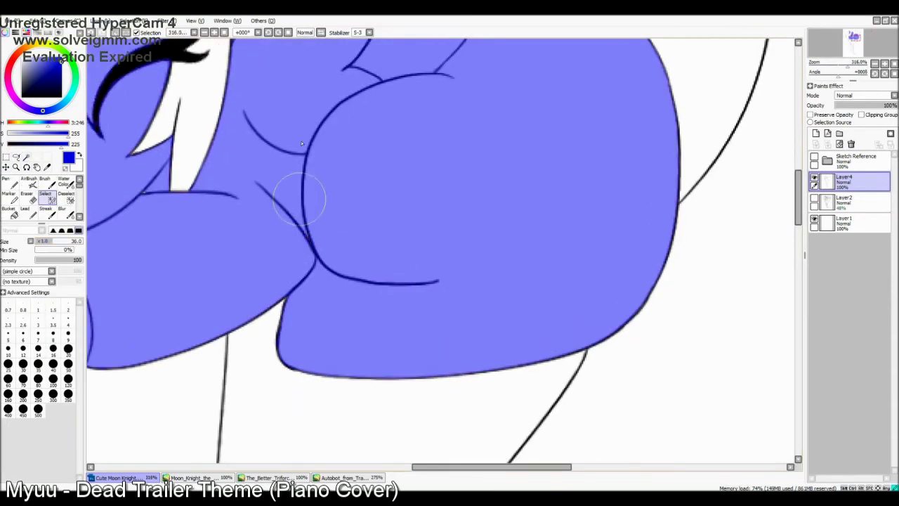
scroll(91, 239, up, 3)
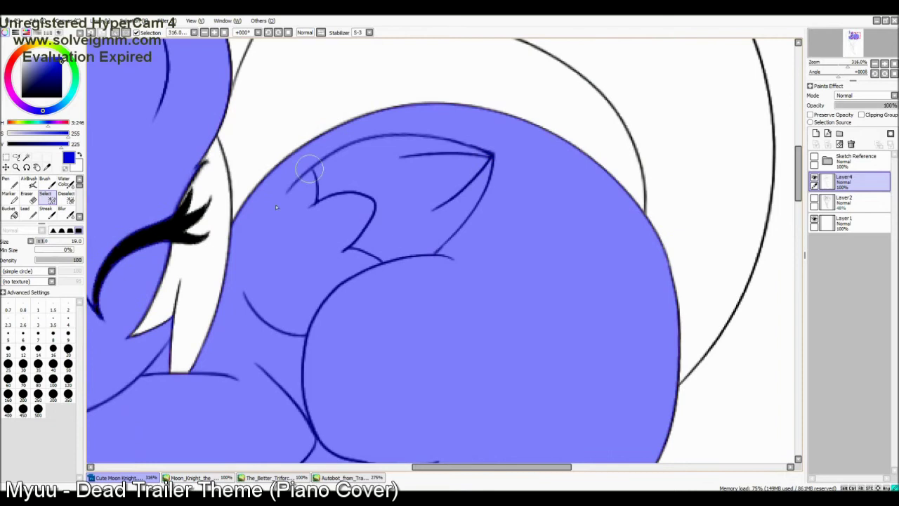
scroll(121, 224, left, 6)
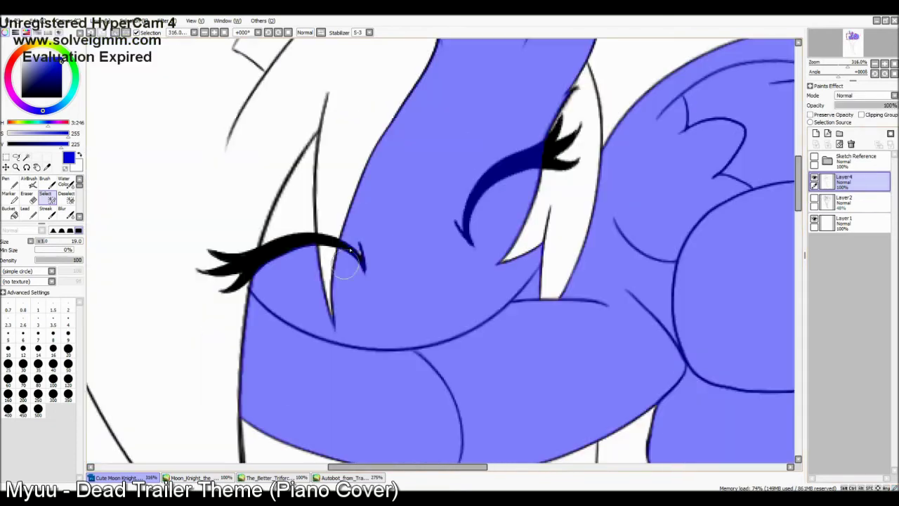
key(w)
click(45, 193)
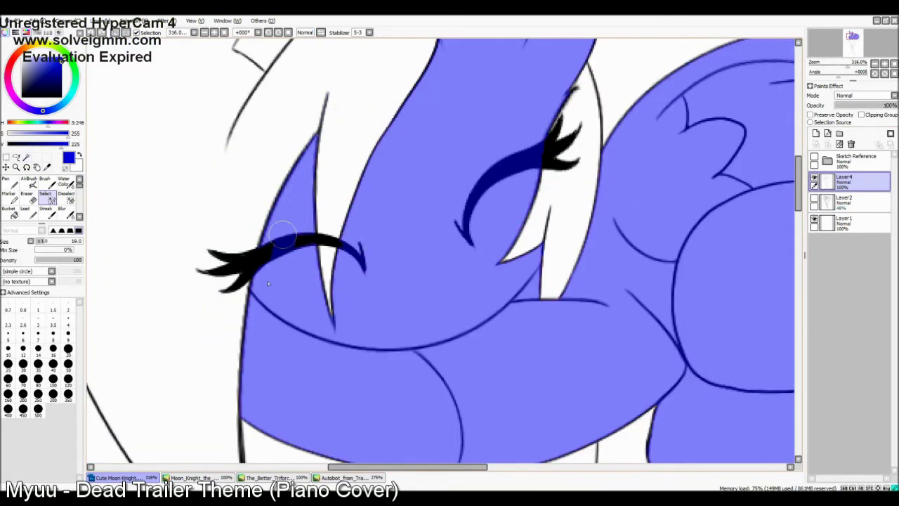
- Send a short chat reply, glance at the browser's video page, and return to the drawing
text(sorry gettin)
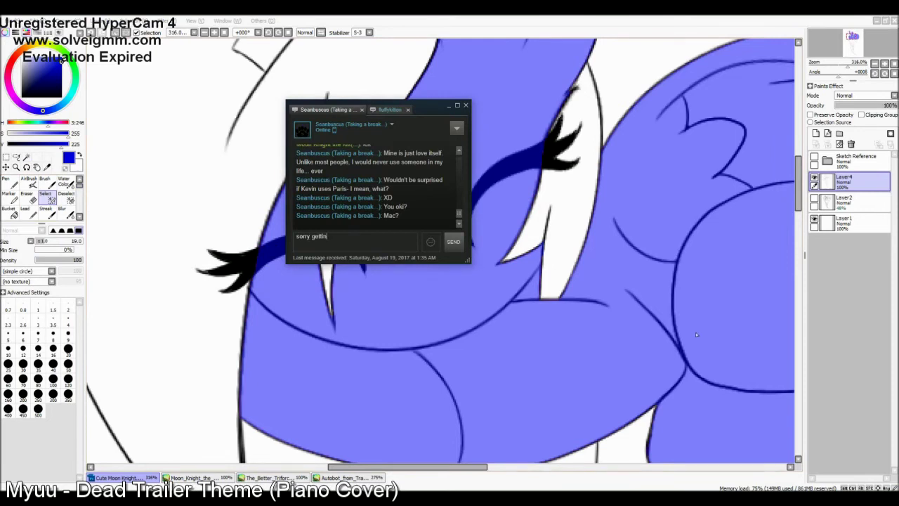
key(Return)
click(746, 300)
key(alt+Tab)
key(ctrl+Tab)
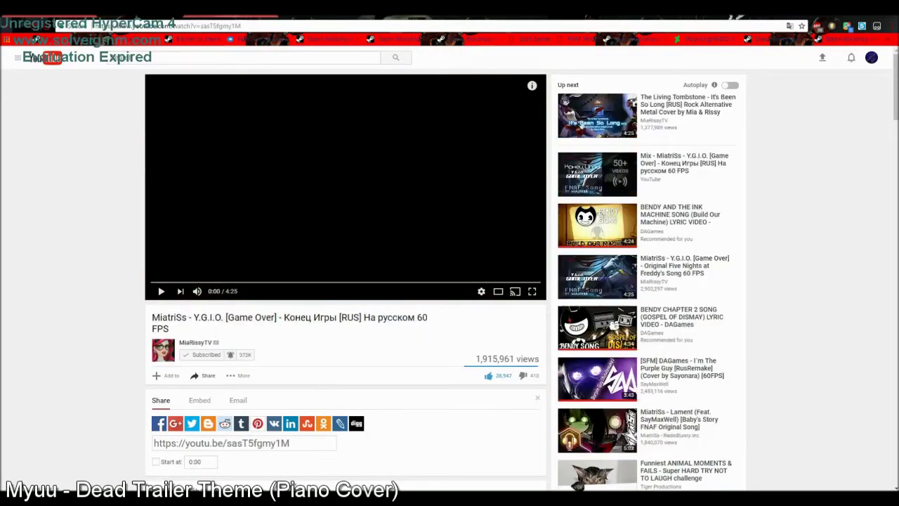
key(alt+Tab)
- Add a new layer beneath the line art and paint the selected body, head and horn solid blue
scroll(412, 395, down, 3)
key(b)
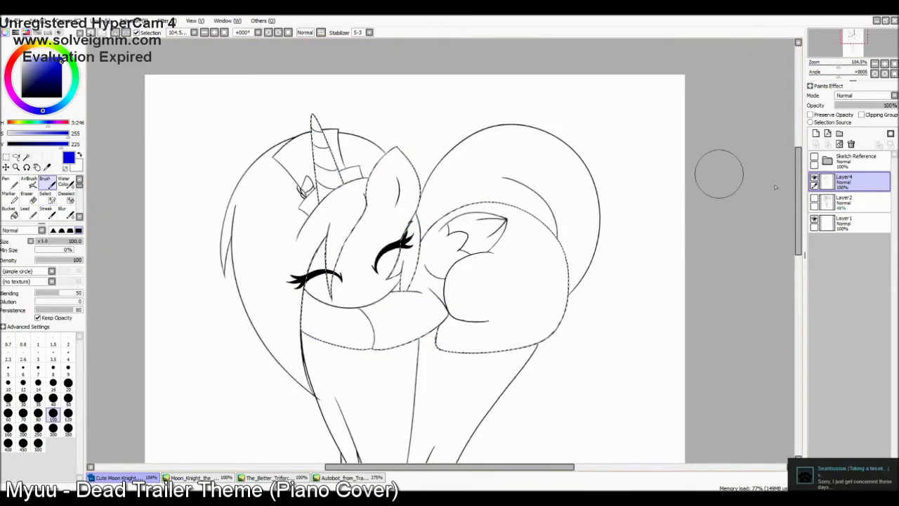
click(816, 133)
mouse_move(317, 162)
mouse_down()
mouse_move(358, 120)
mouse_move(436, 266)
mouse_move(533, 330)
mouse_up()
alt+click(338, 260)
- Clear the selection, make Layer4 the selection source, and set the Magic Wand to detect from it on Layer7
key(w)
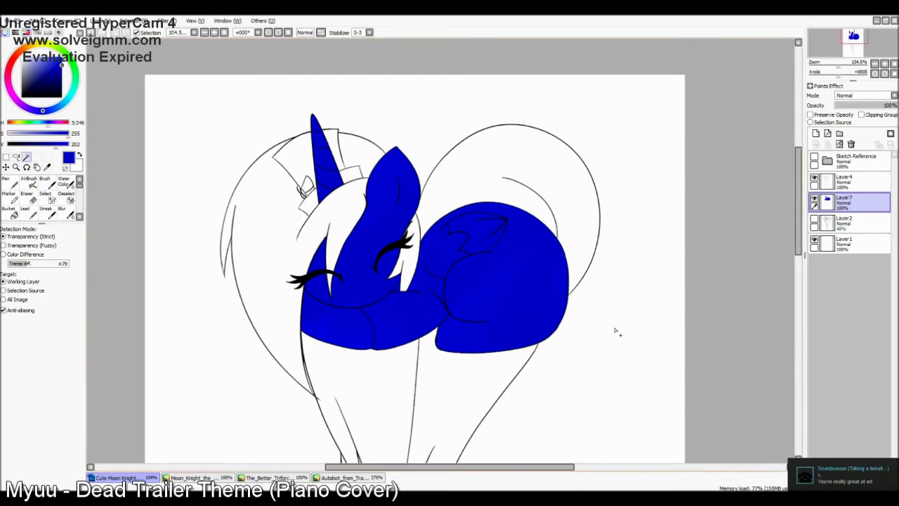
click(773, 200)
key(ctrl+d)
click(843, 182)
click(810, 122)
click(842, 202)
click(3, 290)
- Select the mane and tail regions and refine the selection around the lashes, strands and inner lines
click(242, 232)
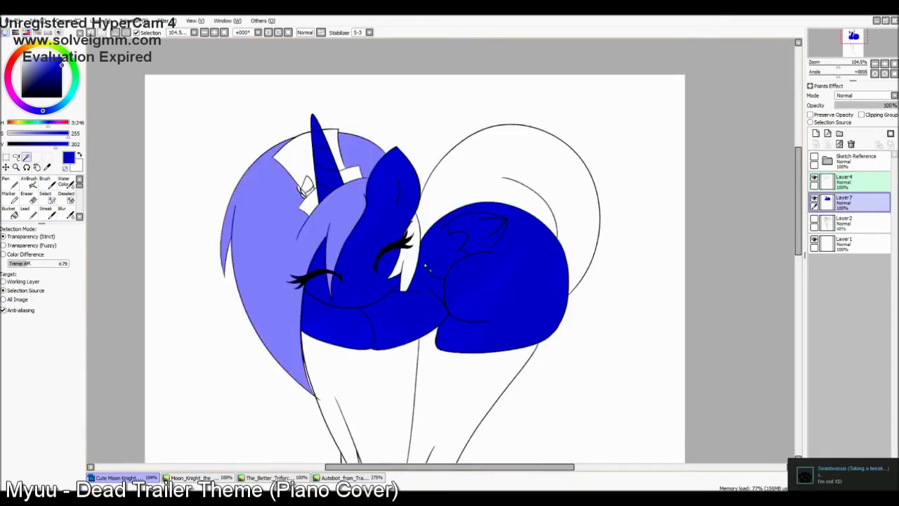
click(555, 162)
click(421, 421)
scroll(440, 251, up, 3)
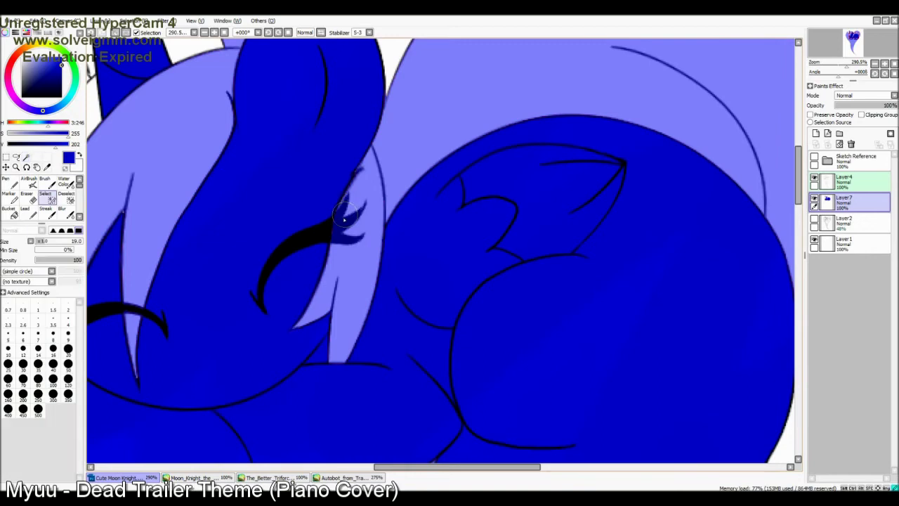
scroll(834, 56, down, 2)
scroll(556, 241, up, 2)
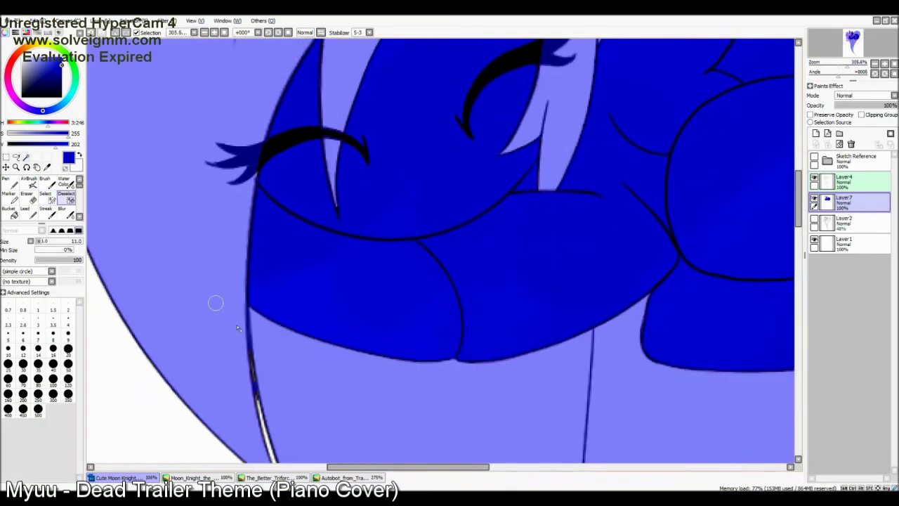
scroll(225, 382, down, 5)
scroll(431, 371, up, 4)
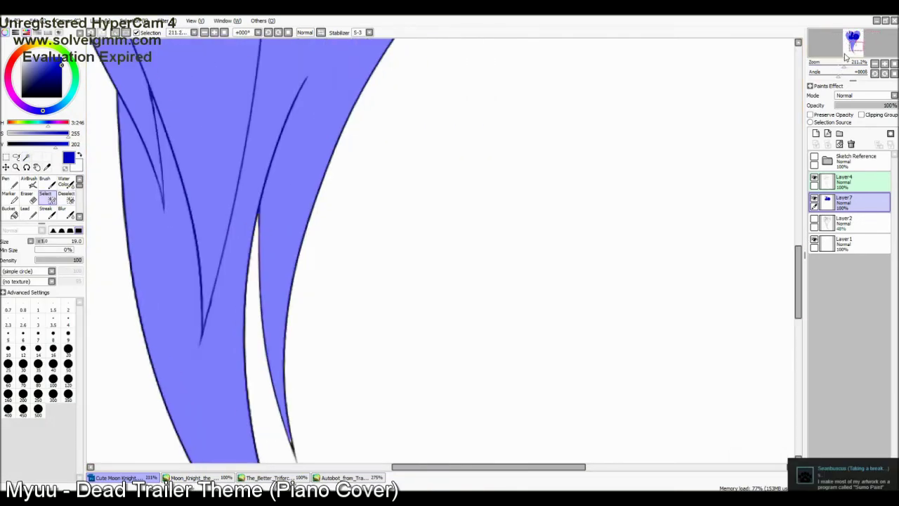
- Fill the selected mane and tail with dark navy on a new layer
scroll(431, 371, up, 2)
click(26, 157)
drag(106, 161, 387, 206)
click(844, 49)
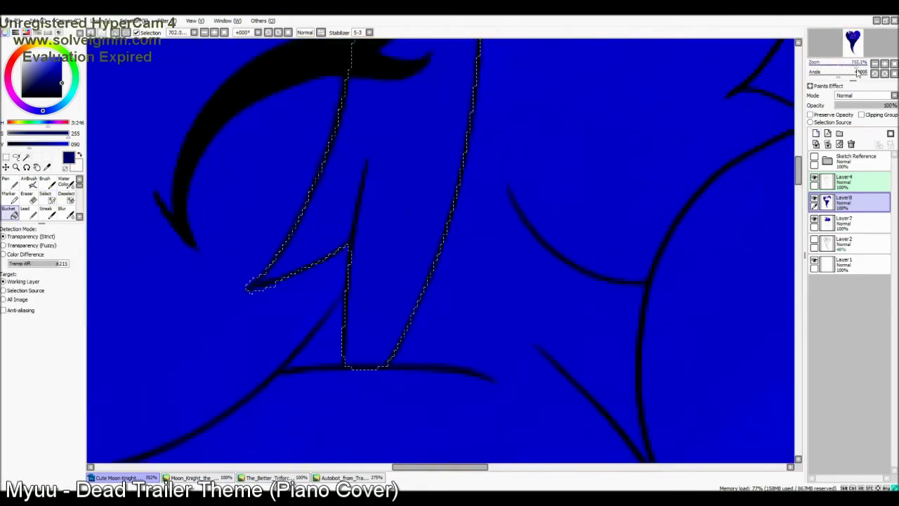
- Paint the mane strand beside the uncovered eye dark navy with the Brush at size 100
click(44, 179)
drag(271, 241, 261, 245)
click(53, 413)
mouse_move(393, 175)
mouse_down()
mouse_move(438, 201)
mouse_move(421, 140)
mouse_up()
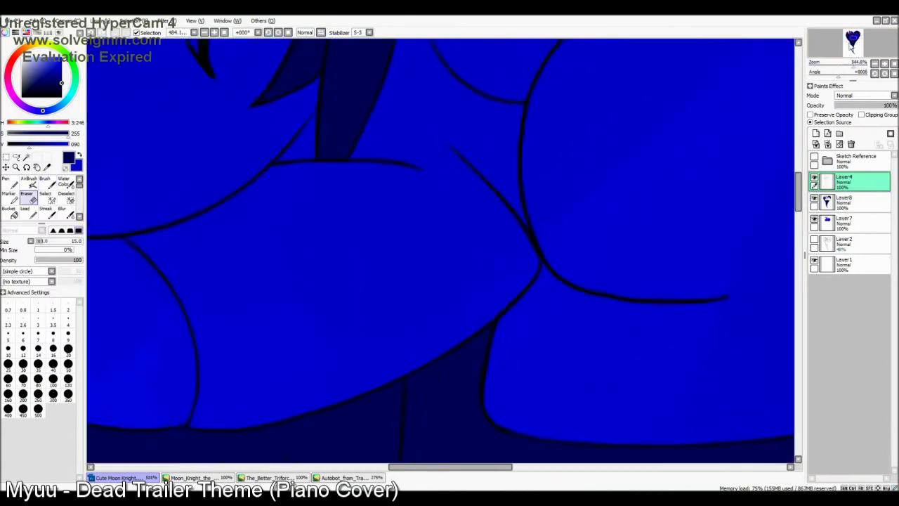
- Paint the lower part of the tail bright light blue on Layer8 and clip that layer to the colour layer below
click(844, 202)
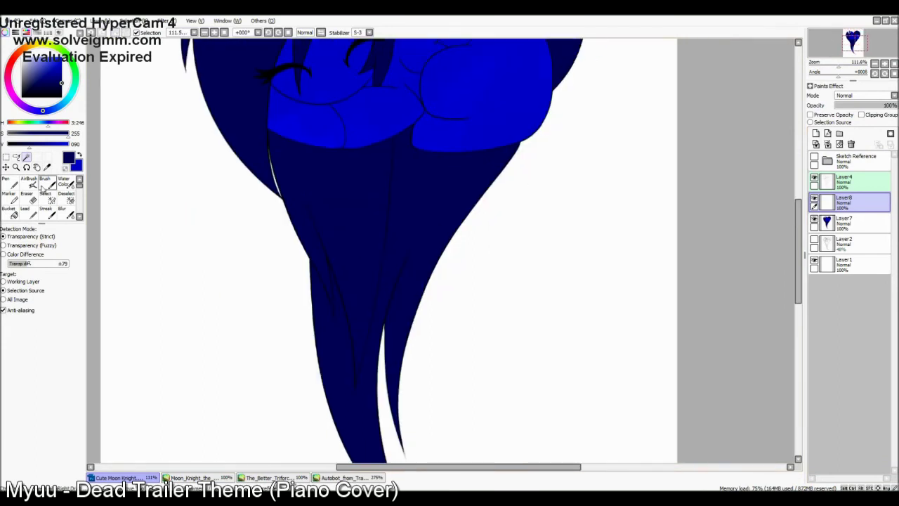
click(64, 111)
click(45, 181)
drag(251, 251, 601, 260)
click(861, 115)
scroll(301, 386, down, 5)
mouse_move(330, 295)
mouse_down()
mouse_move(301, 386)
mouse_move(427, 321)
mouse_move(468, 426)
mouse_up()
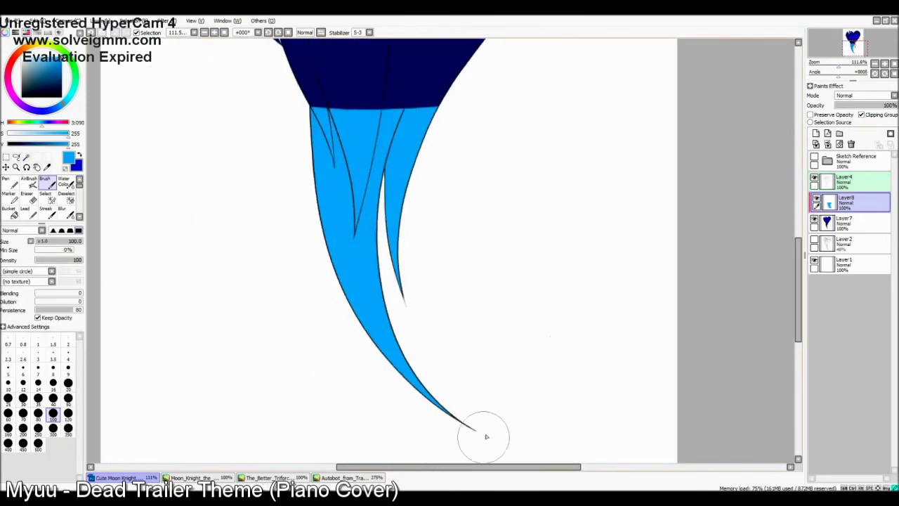
- Blend the light blue's upper edge into the navy tail with the Water Color brush to form a gradient
scroll(306, 292, up, 10)
click(64, 181)
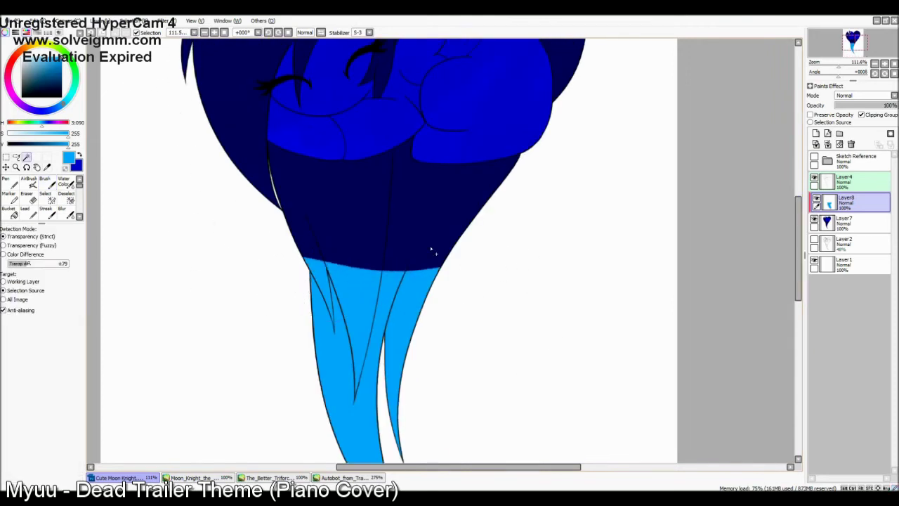
mouse_move(439, 259)
mouse_down()
mouse_move(393, 270)
mouse_move(407, 210)
mouse_move(428, 311)
mouse_move(414, 281)
mouse_move(379, 381)
mouse_up()
key(ctrl+y)
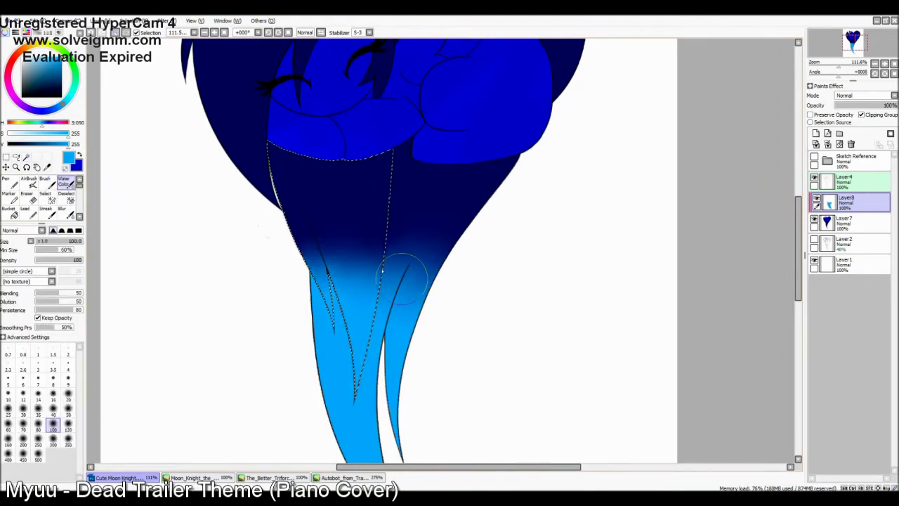
key(ctrl+d)
- Paint the mane strands over the covered eye and the inner edge beside the face dark grey with the Brush
scroll(386, 253, up, 3)
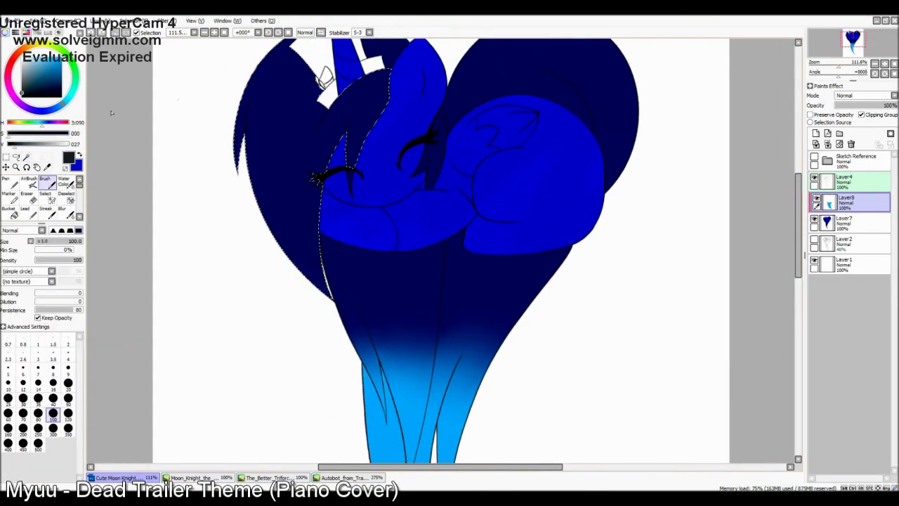
key(b)
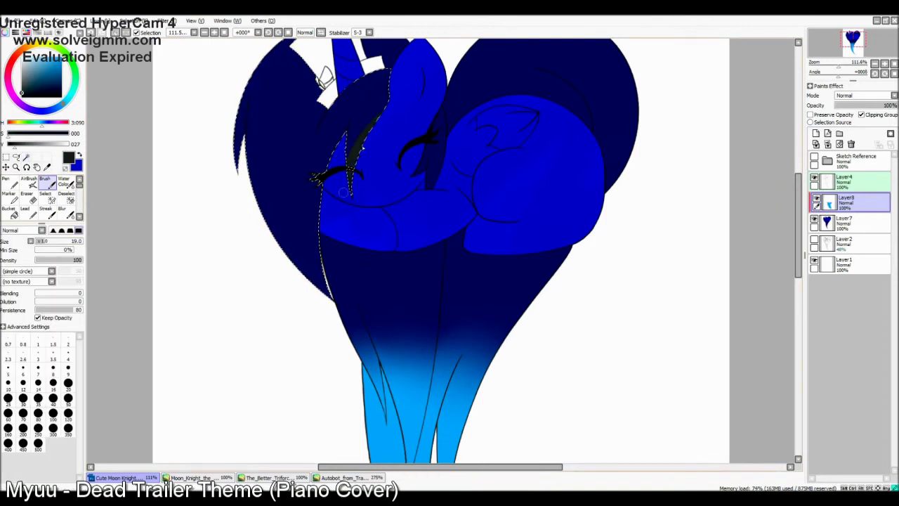
drag(349, 167, 308, 226)
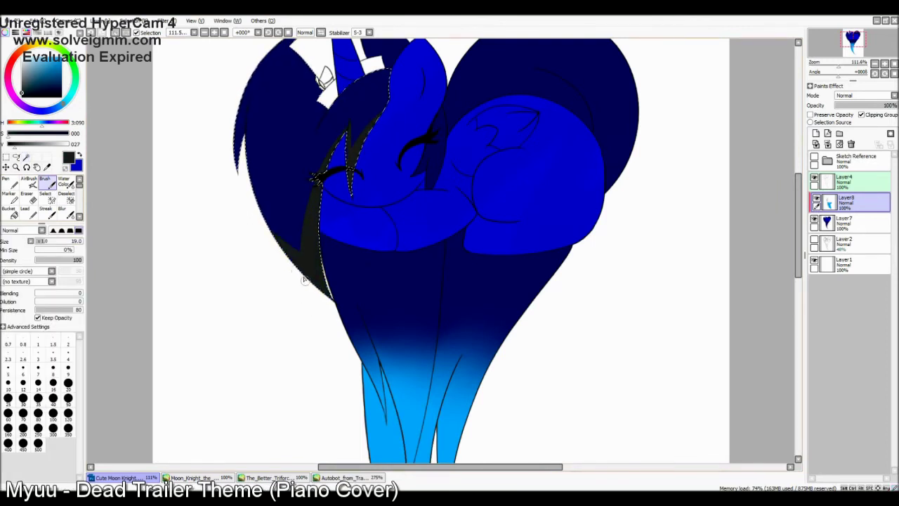
scroll(324, 77, up, 5)
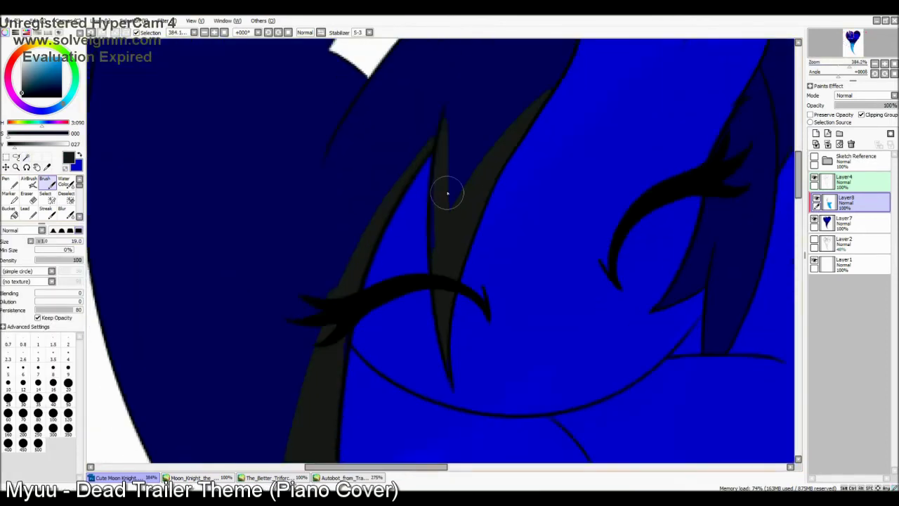
key(e)
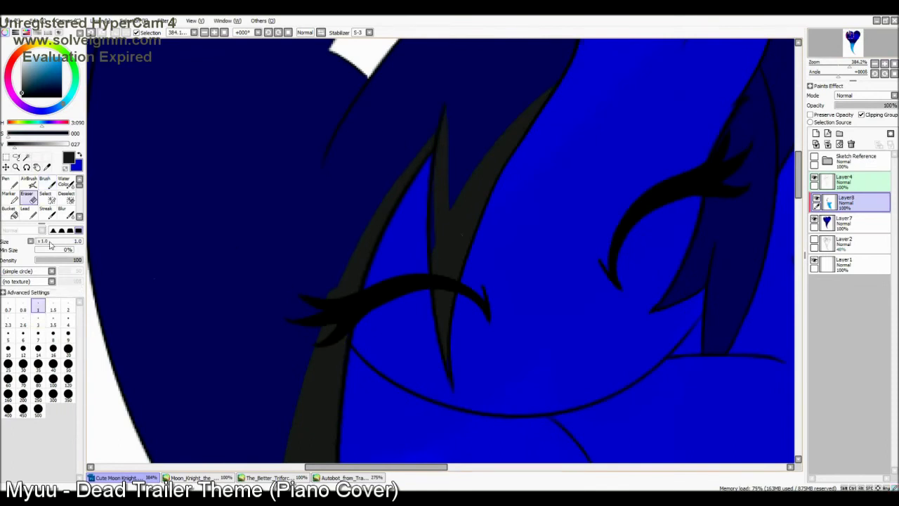
key(b)
scroll(449, 227, down, 5)
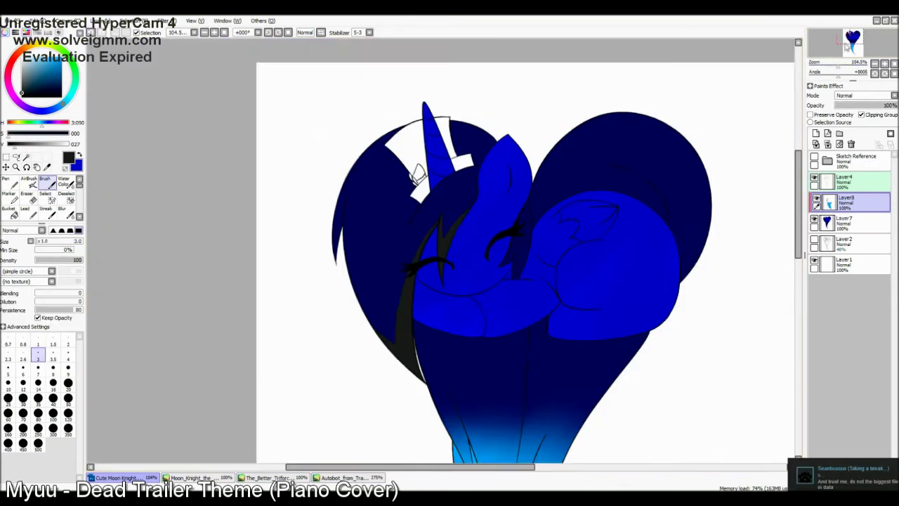
scroll(342, 136, up, 4)
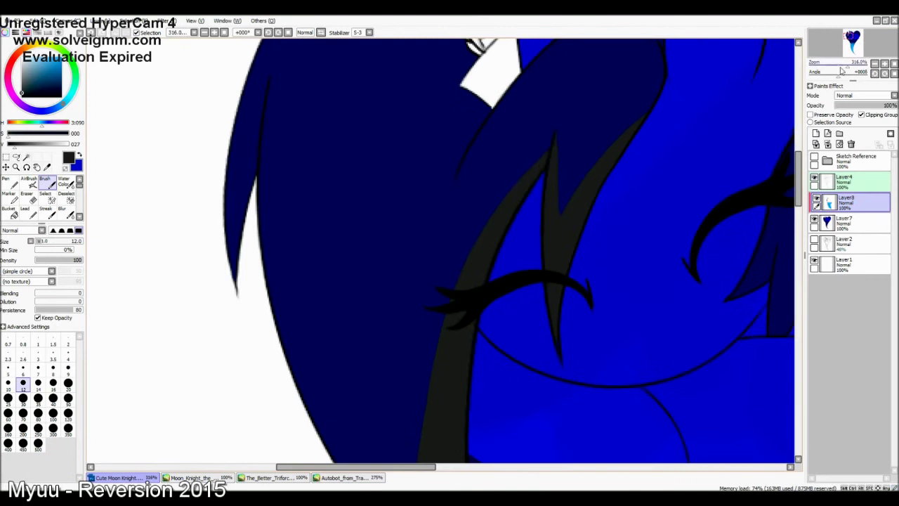
scroll(841, 70, down, 4)
- Paint the tip of the mane strand beside the uncovered eye bright light blue and blend it into the navy with Water Color
click(64, 181)
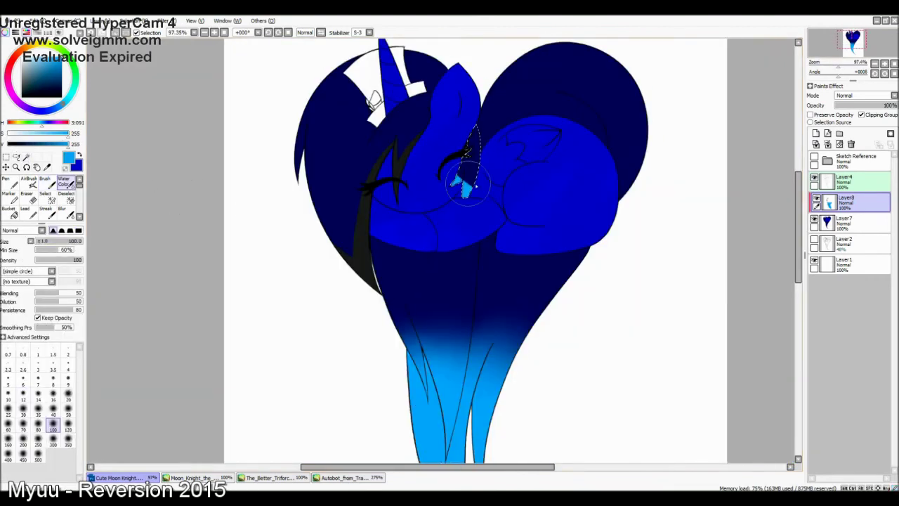
drag(468, 151, 461, 196)
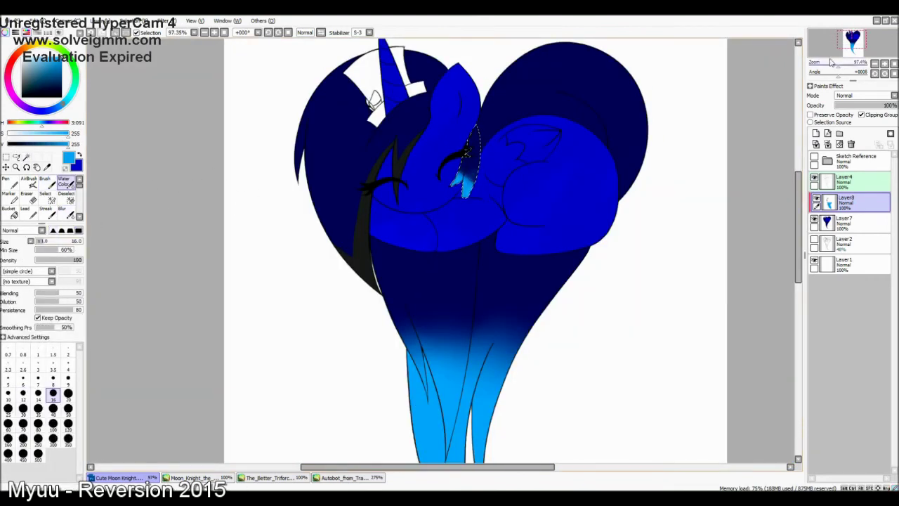
scroll(437, 249, up, 4)
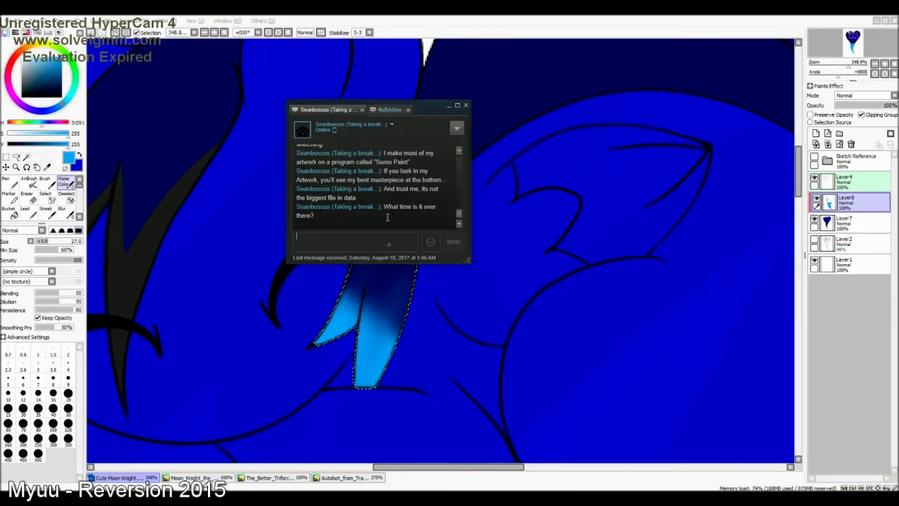
key(Return)
click(26, 156)
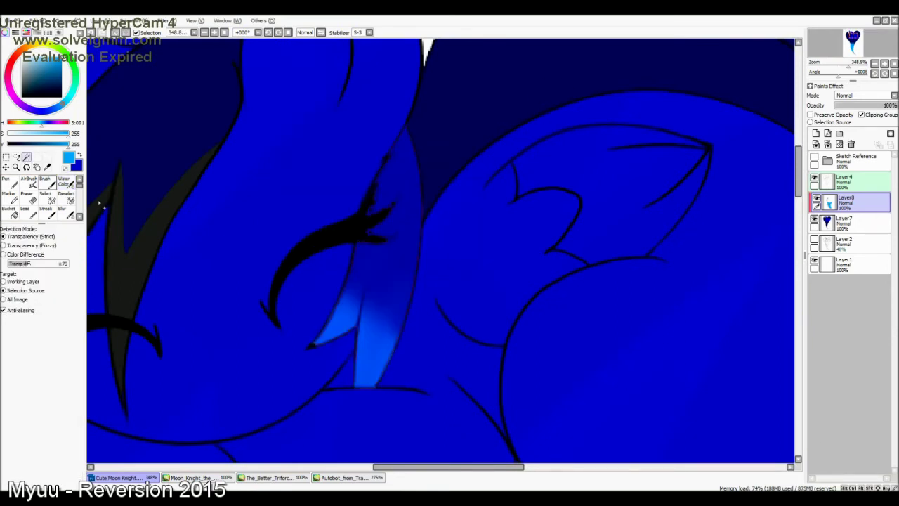
click(64, 181)
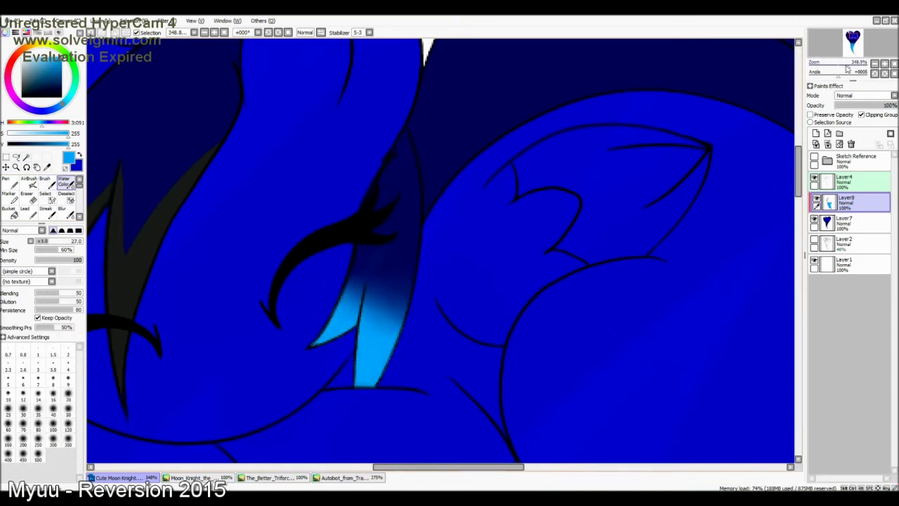
- Select the wing and paint its tip bright light blue, blending the colour into the body blue with Water Color
scroll(450, 253, up, 3)
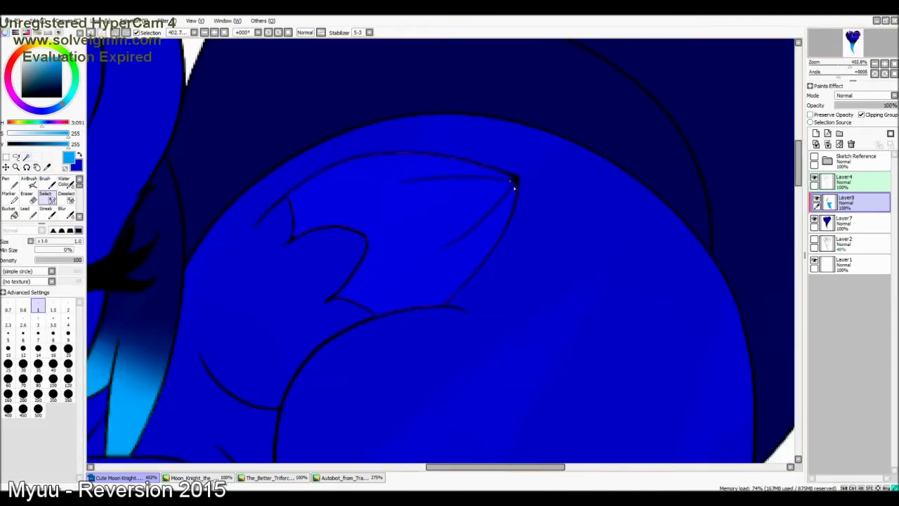
key(b)
mouse_move(431, 135)
mouse_down()
mouse_move(451, 227)
mouse_move(464, 199)
mouse_up()
key(c)
mouse_move(429, 169)
mouse_down()
mouse_move(430, 240)
mouse_move(488, 250)
mouse_up()
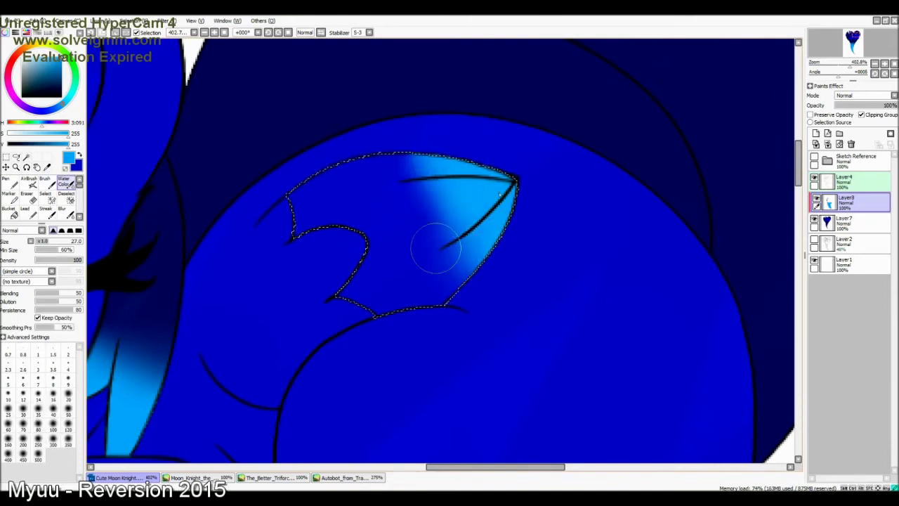
- Paint small purple marks on the wing tip with the size 4 Brush on a new clipped layer and merge it into Layer8
click(79, 155)
key(b)
click(815, 134)
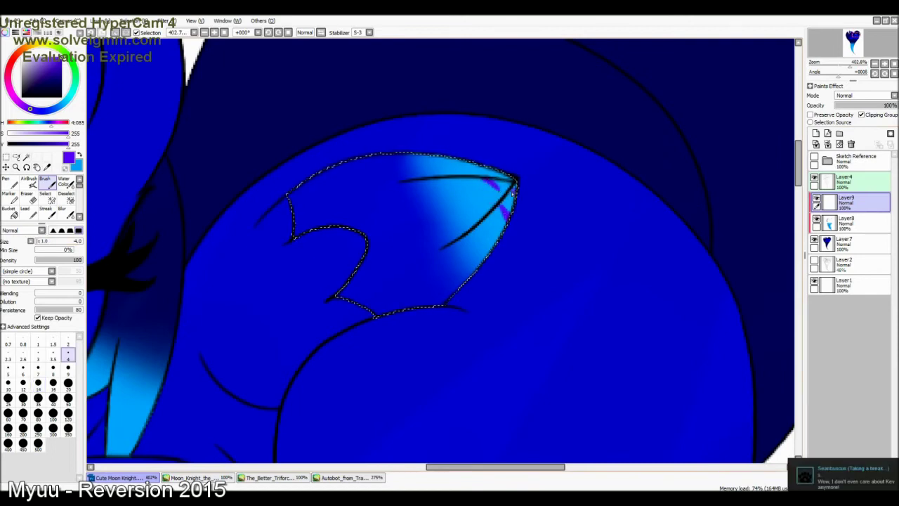
key(ctrl+e)
key(ctrl+0)
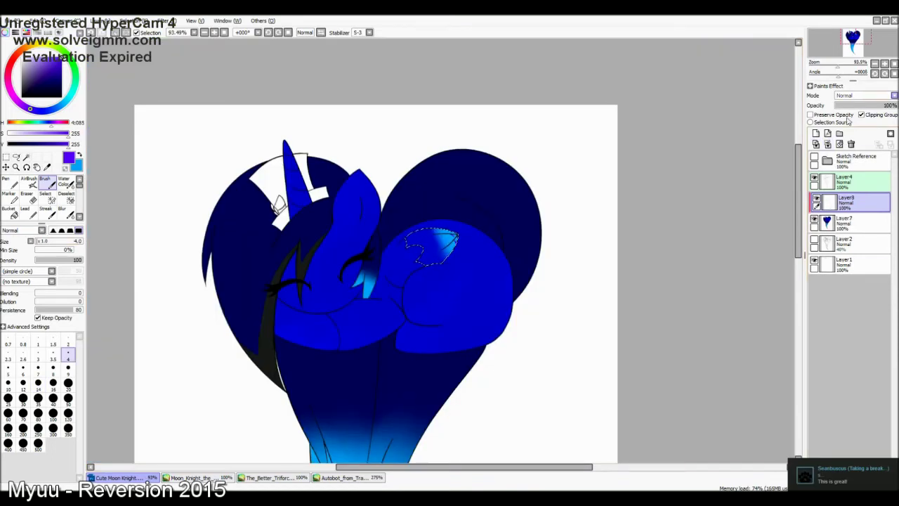
- Merge the clipped light-blue layer Layer8 down into the colour layer Layer7
click(701, 285)
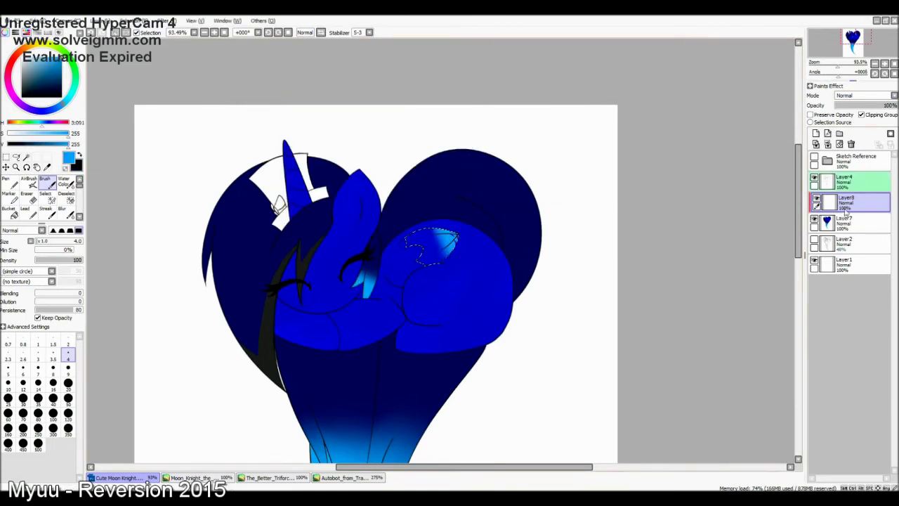
click(850, 221)
click(52, 413)
click(450, 295)
scroll(701, 205, up, 2)
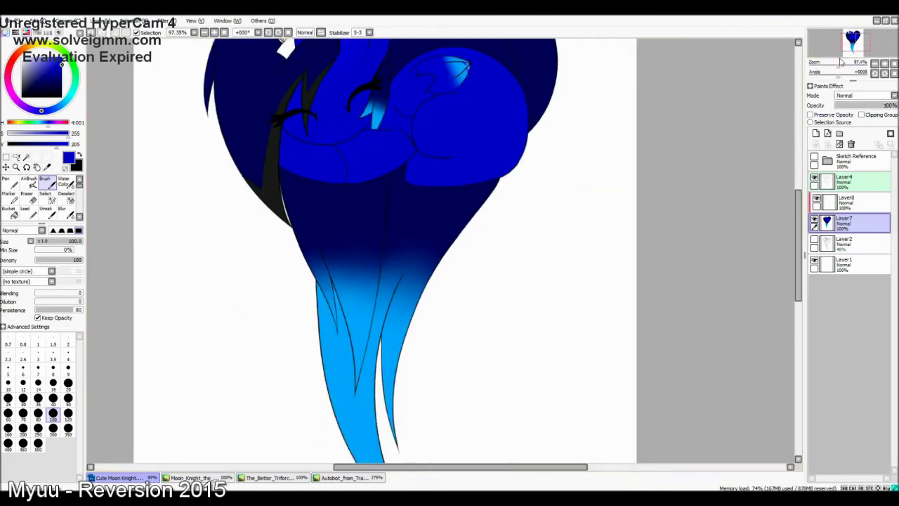
scroll(700, 206, down, 1)
click(846, 201)
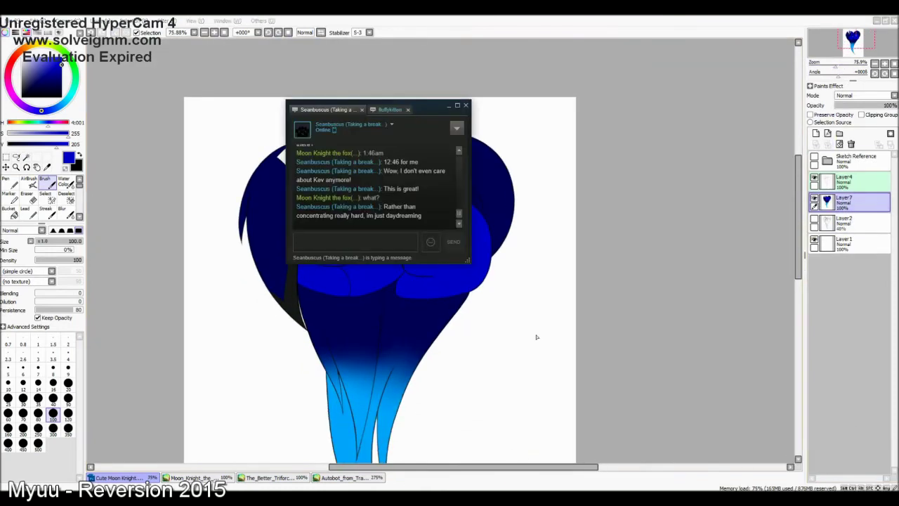
click(448, 106)
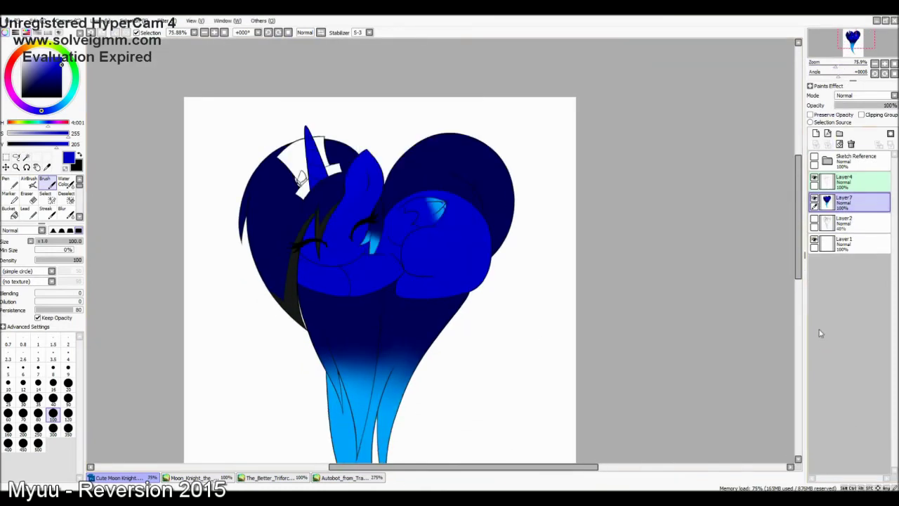
- Select the top hat around the horn and paint it dark grey on a new layer
click(26, 156)
click(298, 172)
click(816, 133)
scroll(285, 153, up, 5)
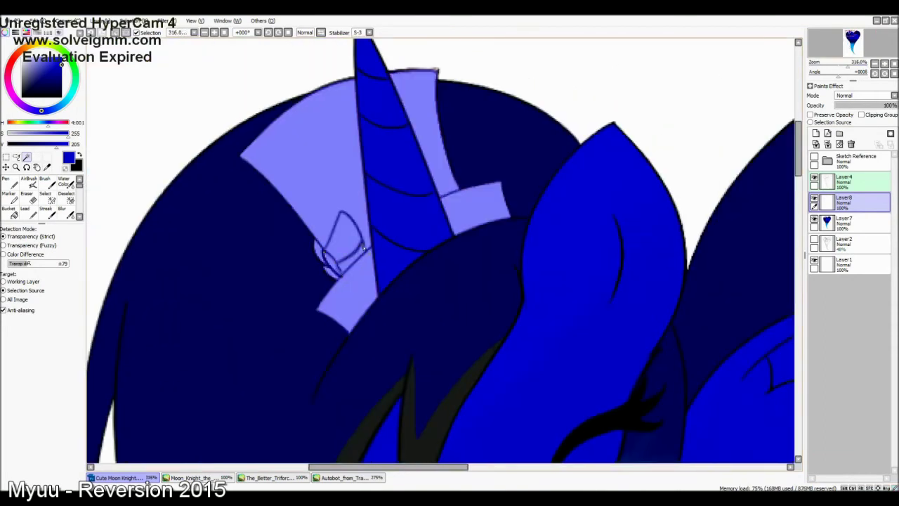
key(s)
key(b)
alt+click(415, 414)
mouse_move(295, 141)
mouse_down()
mouse_move(461, 120)
mouse_move(377, 345)
mouse_move(330, 309)
mouse_up()
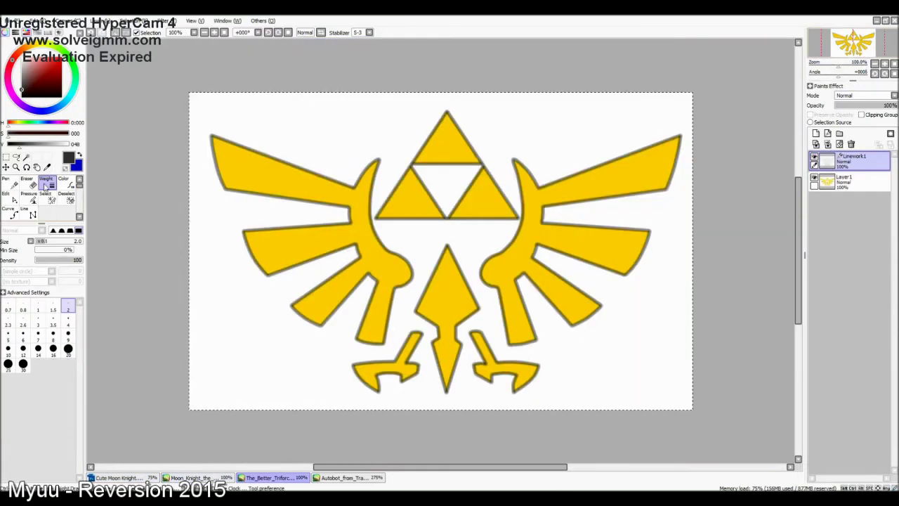
- Thicken the Triforce emblem's outlines to weight 10 and place a scaled-down, tilted copy over the pony's head below the ear
click(7, 348)
click(445, 187)
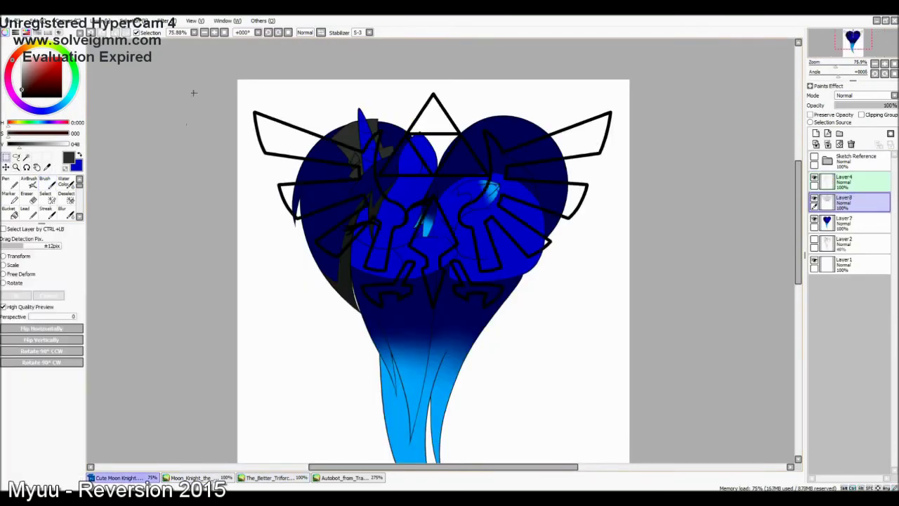
key(ctrl+t)
drag(249, 89, 352, 91)
scroll(290, 283, up, 3)
drag(289, 283, 377, 196)
key(Return)
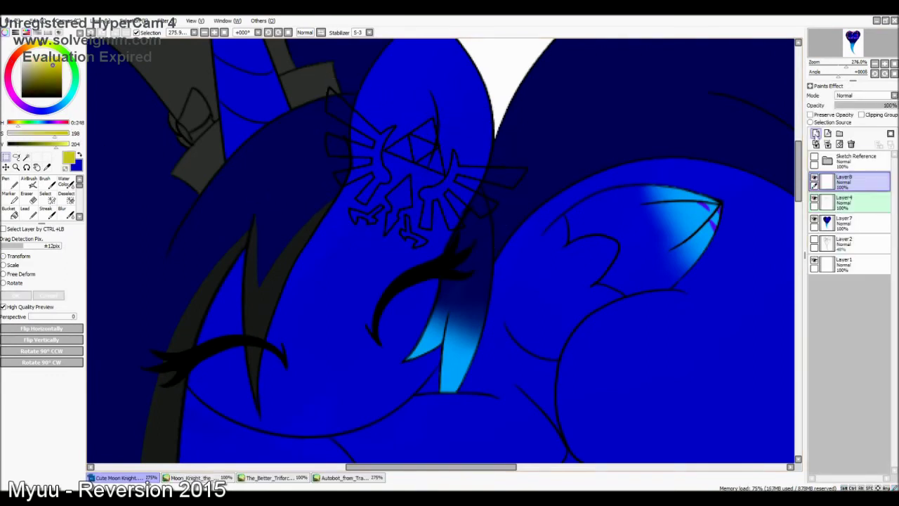
- Fill a new layer with mustard yellow and clip it to the emblem outline on Layer8
click(815, 133)
click(815, 133)
click(8, 208)
click(814, 199)
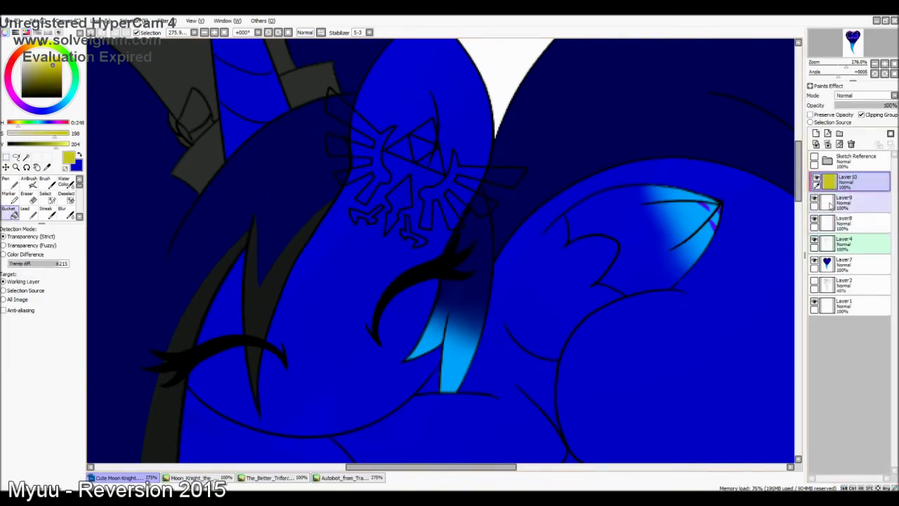
drag(843, 181, 843, 208)
key(b)
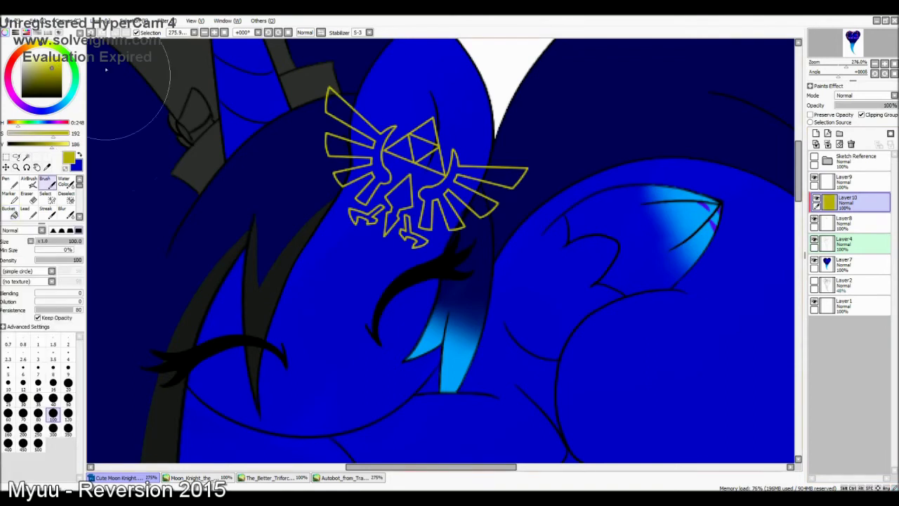
- Merge the mustard layer into the emblem outline and build a selection following the emblem's shapes
drag(40, 138, 49, 133)
click(26, 156)
key(ctrl+e)
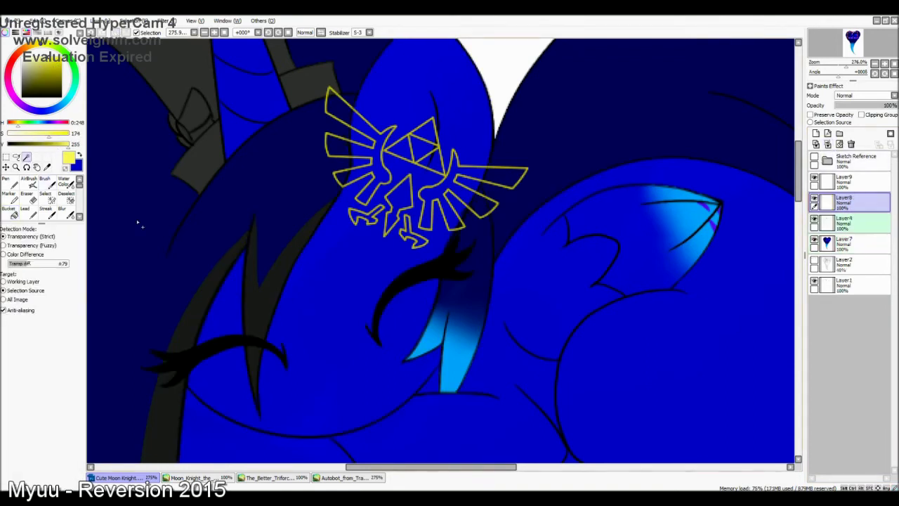
click(365, 267)
key(b)
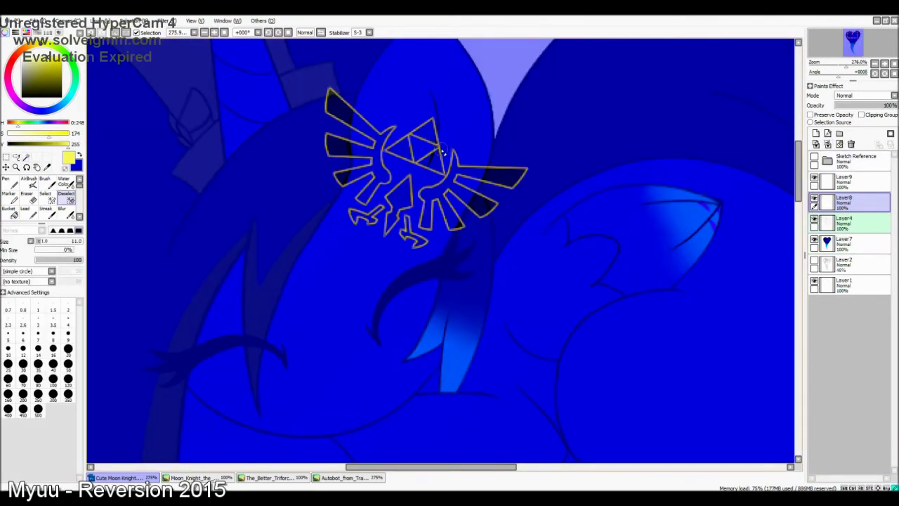
scroll(441, 144, up, 4)
key(s)
key(b)
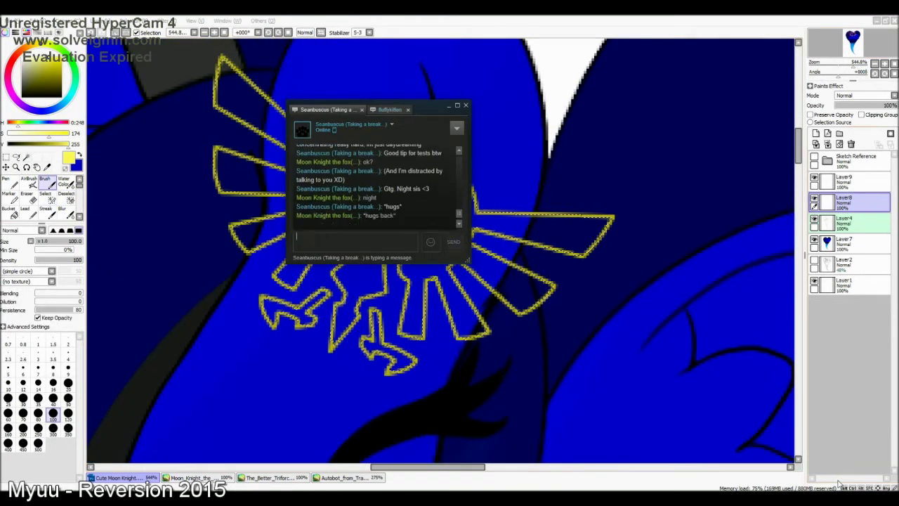
- Fill the emblem's shapes pale yellow on a new layer beneath its outline and merge the outline with that fill
click(850, 222)
drag(576, 231, 267, 183)
click(815, 133)
click(47, 144)
key(g)
click(827, 144)
key(minus)
key(minus)
key(minus)
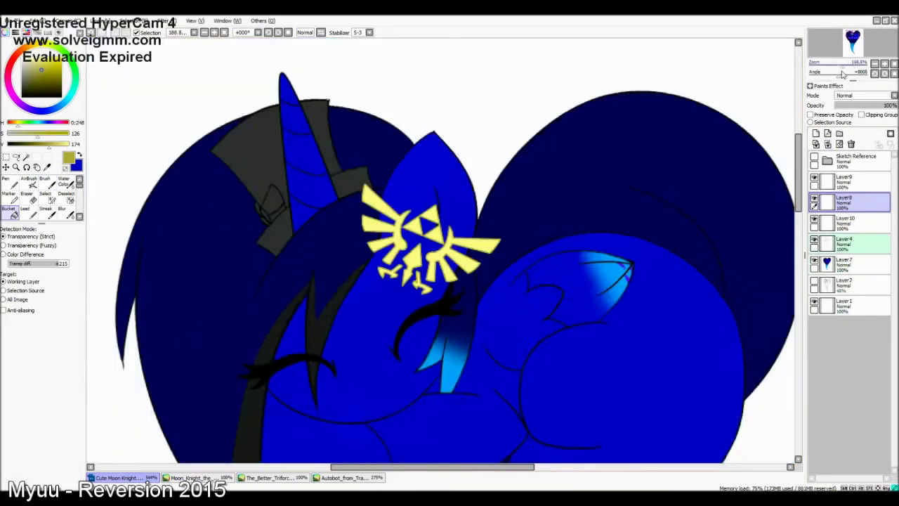
click(827, 144)
- Add a shading layer above Layer7, set its mode to Multiply and clip it to Layer7
scroll(449, 281, down, 3)
click(846, 222)
click(864, 95)
click(846, 112)
click(861, 114)
- Try painting muted purple shadows along the face, ear, foreleg and front mane with the Brush at size 38
key(b)
drag(327, 242, 450, 261)
drag(446, 195, 413, 109)
drag(434, 158, 436, 121)
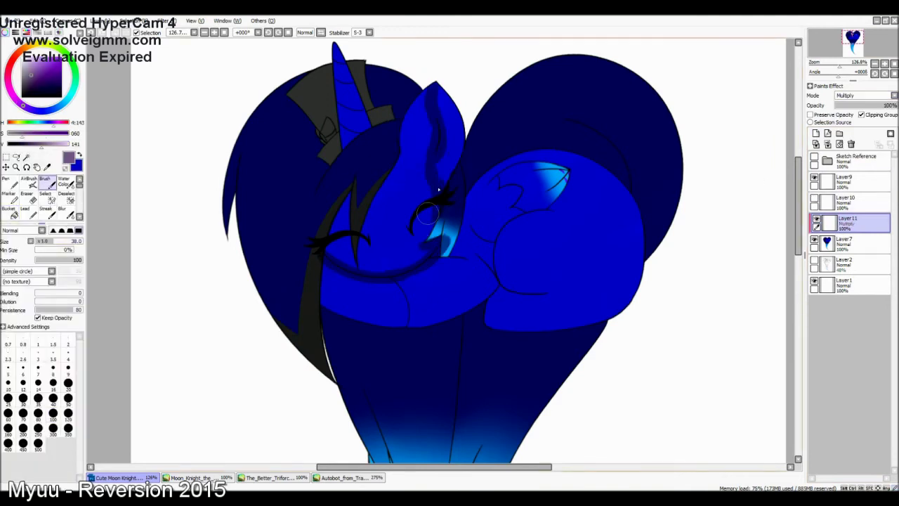
drag(330, 266, 385, 323)
drag(352, 180, 312, 365)
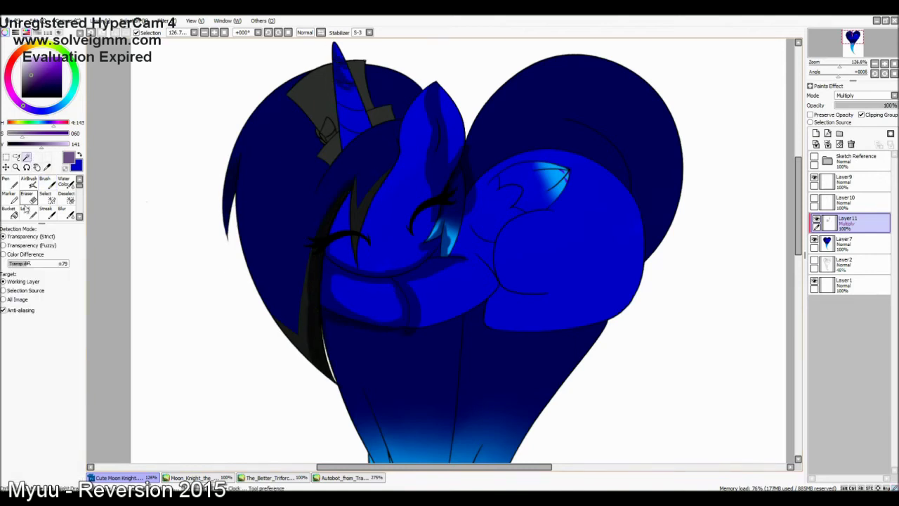
- Fill the Multiply layer with muted purple and erase lit areas on the wing, face and ear with the Eraser at size 43
click(9, 209)
click(421, 211)
key(e)
mouse_move(487, 234)
mouse_down()
mouse_move(435, 119)
mouse_move(398, 217)
mouse_up()
drag(343, 248, 384, 188)
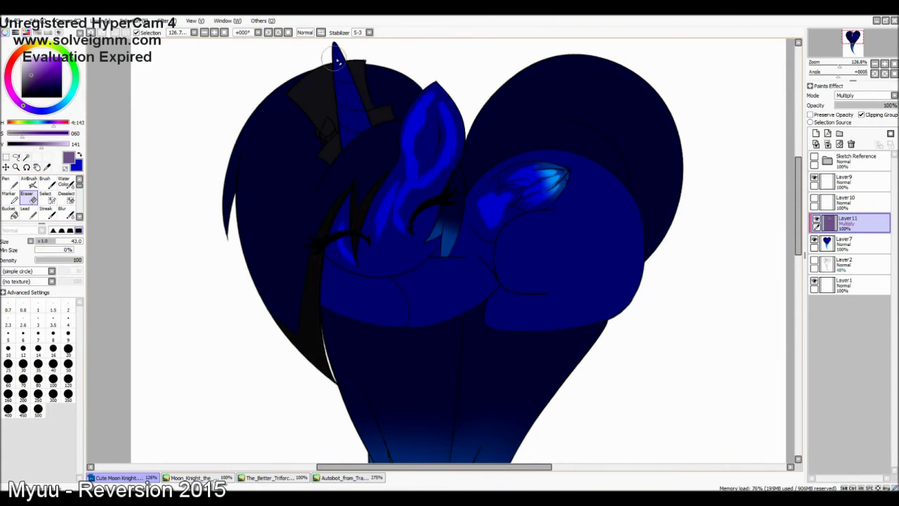
- Erase lit areas from the shading on the horn, mane, forelegs, hindquarters and upper tail
drag(450, 138, 494, 182)
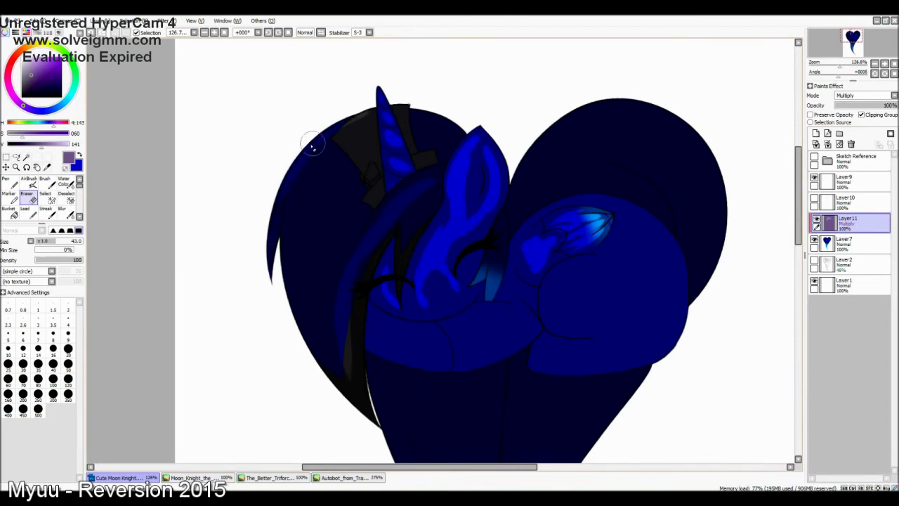
drag(382, 337, 428, 344)
drag(459, 330, 512, 337)
mouse_move(561, 295)
mouse_down()
mouse_move(615, 315)
mouse_move(607, 346)
mouse_move(643, 299)
mouse_up()
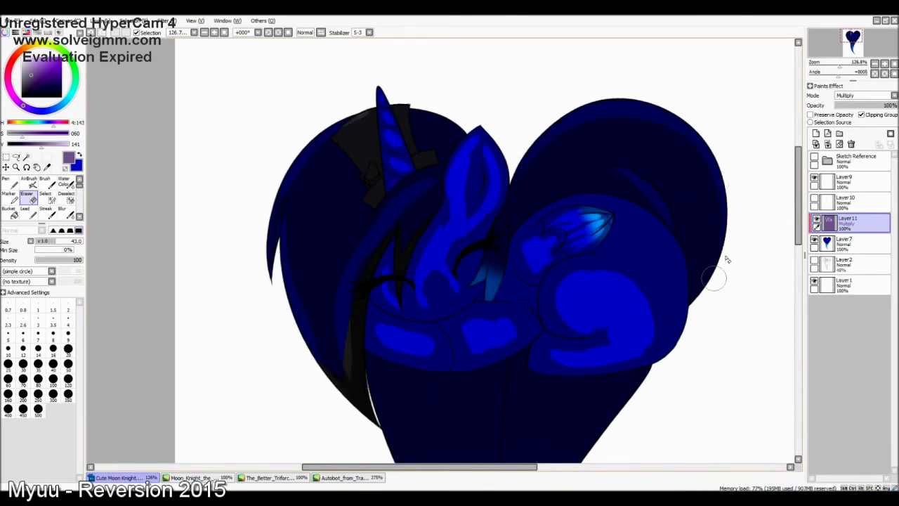
- Erase lit streaks from the Multiply shading on the top hat, tail strands and mane with the Eraser at size 43
drag(421, 410, 391, 207)
drag(383, 271, 429, 405)
drag(443, 267, 439, 421)
key(b)
key(e)
drag(517, 217, 547, 41)
drag(432, 223, 491, 393)
mouse_move(505, 295)
mouse_down()
mouse_move(508, 234)
mouse_move(492, 408)
mouse_up()
key(b)
mouse_move(449, 302)
mouse_down()
mouse_move(477, 386)
mouse_move(464, 450)
mouse_move(449, 463)
mouse_up()
key(e)
mouse_move(270, 184)
mouse_down()
mouse_move(298, 240)
mouse_move(287, 274)
mouse_move(306, 147)
mouse_up()
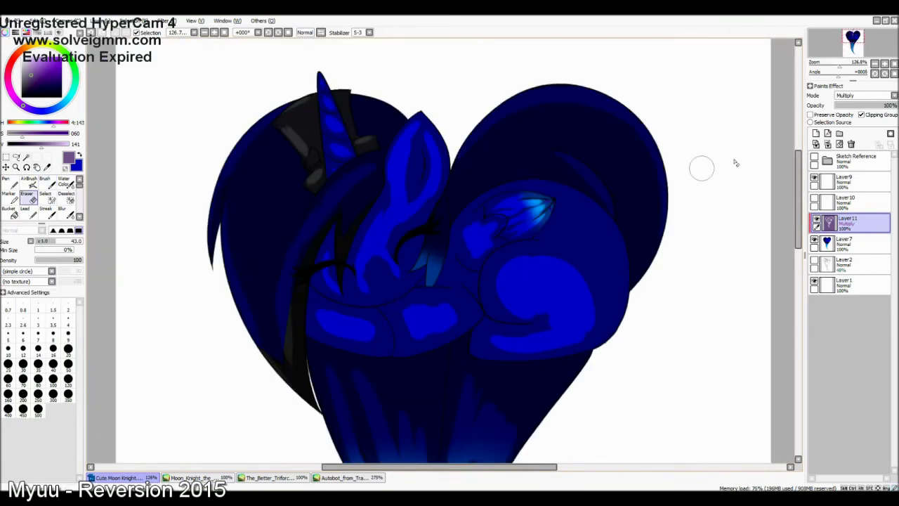
- Rework the shading on the lower tail with the Brush at size 33 and erase a lit rim along the hindquarters
scroll(457, 159, down, 3)
scroll(431, 198, down, 5)
key(b)
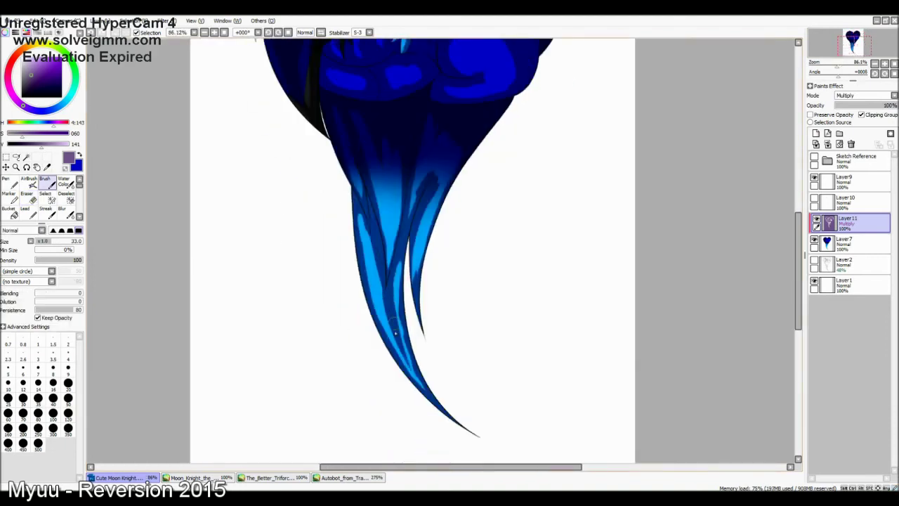
scroll(573, 166, up, 3)
scroll(246, 215, up, 4)
key(e)
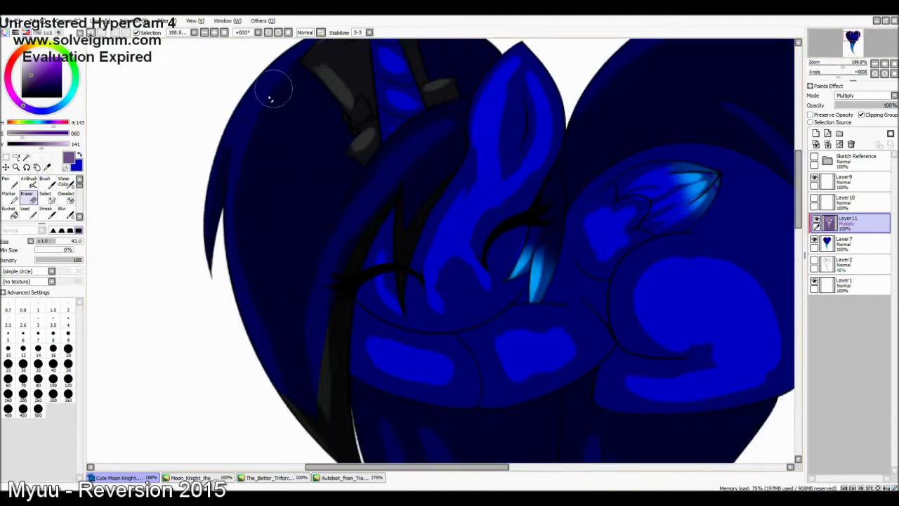
scroll(726, 83, down, 5)
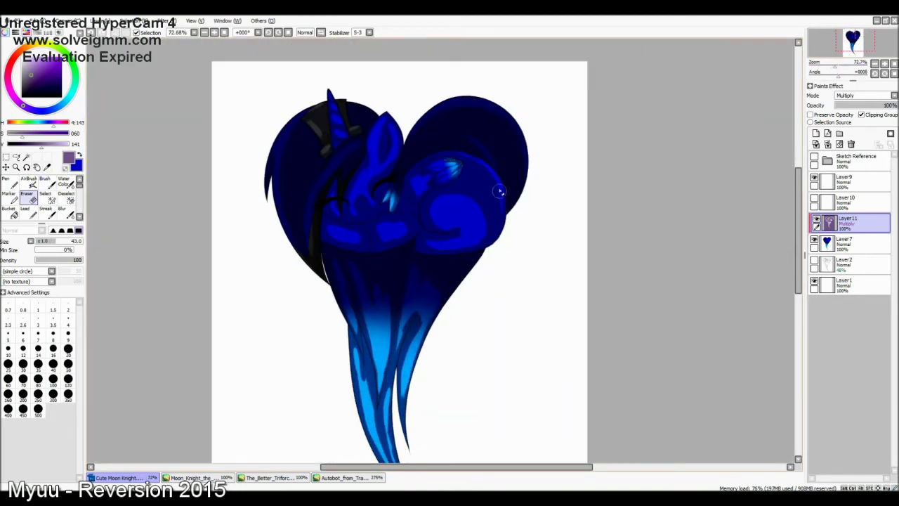
- Add a clipped Screen layer above Layer11 and paint soft light-blue highlights on the face, ear, wing and body with the Brush at size 45
click(816, 133)
click(29, 181)
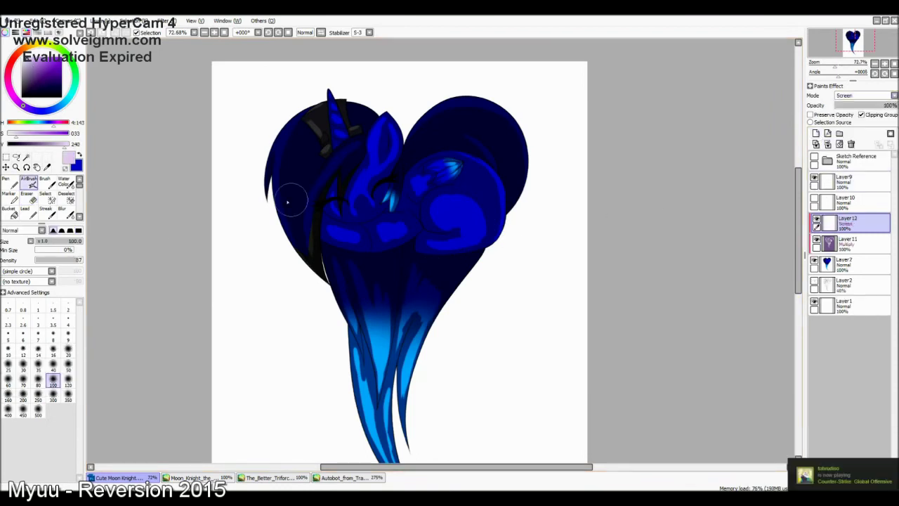
key(b)
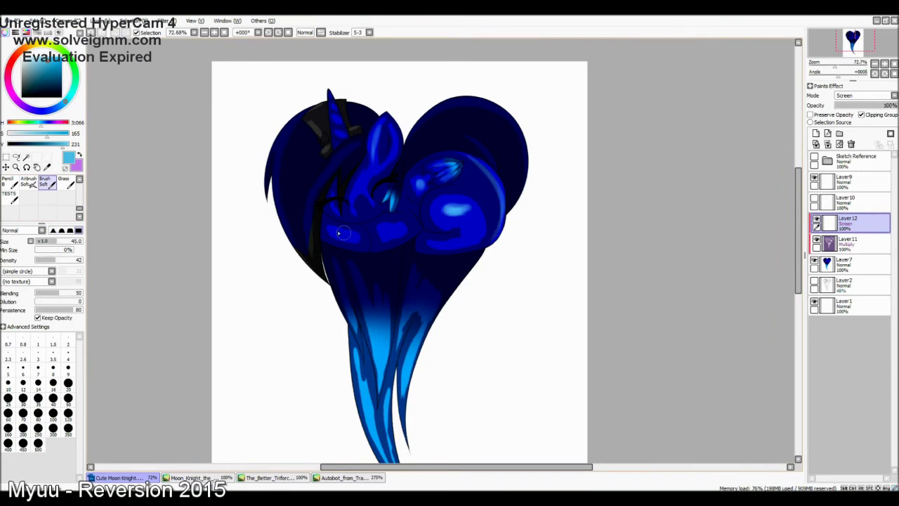
- Add a clipped Normal layer directly above Layer7 and switch the painting colour to vivid violet
click(846, 262)
click(816, 134)
scroll(393, 210, up, 5)
key(x)
key(n)
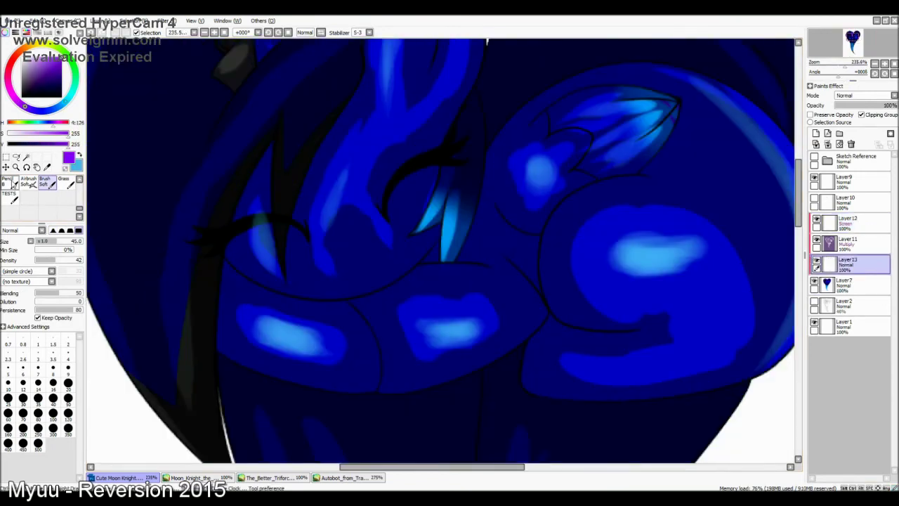
- Try a violet streak across the front closed eye with several brush presets
drag(254, 175, 257, 266)
key(ctrl+z)
click(63, 195)
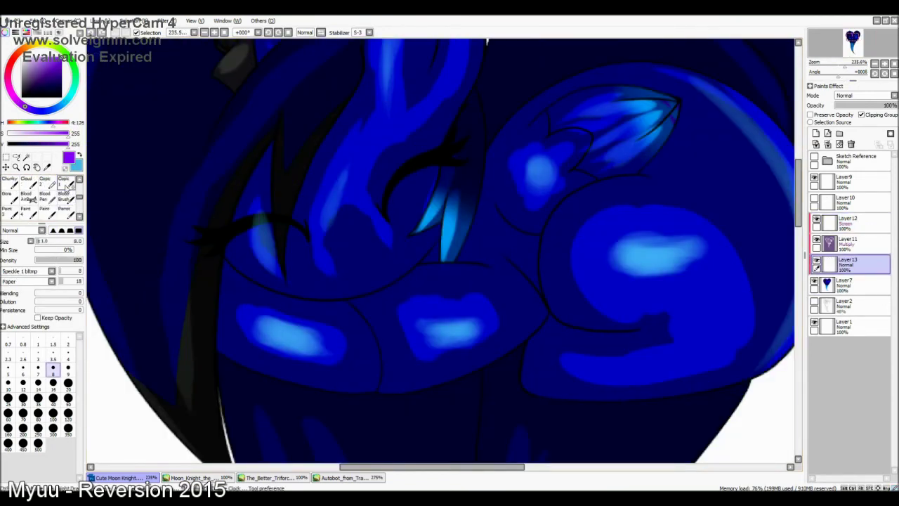
drag(251, 186, 260, 258)
key(ctrl+z)
click(10, 181)
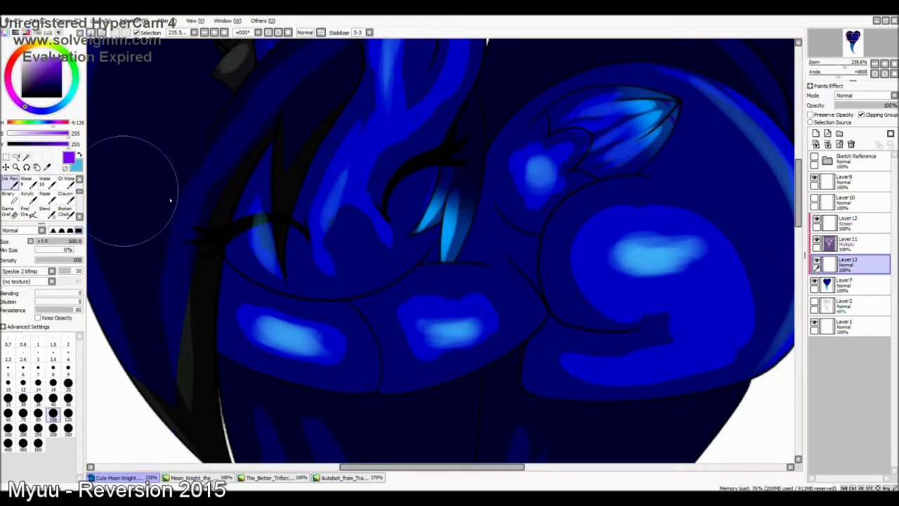
drag(253, 190, 258, 267)
click(45, 182)
key(ctrl+z)
drag(252, 189, 260, 265)
key(ctrl+z)
drag(252, 187, 259, 265)
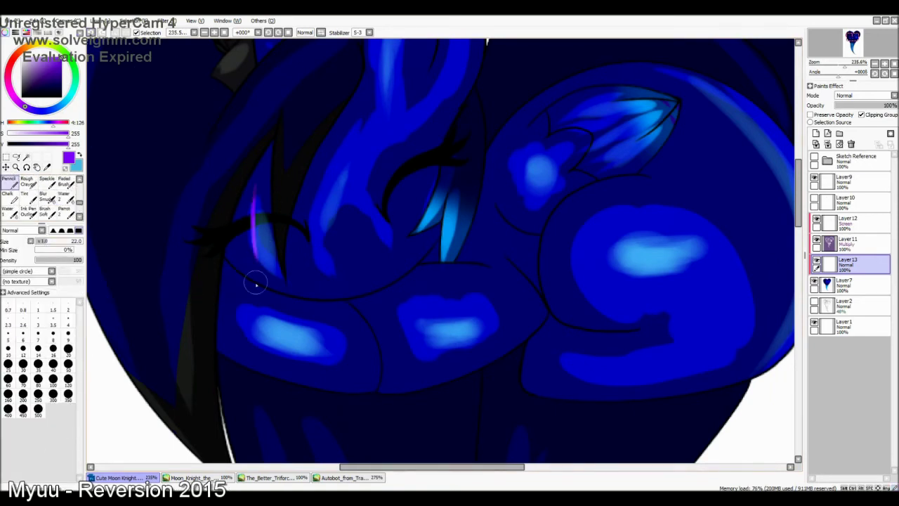
key(ctrl+z)
- Paint a violet streak across the front closed eye, hide the Multiply and Screen layers, and trim it with the Eraser at size 11
drag(250, 205, 258, 261)
click(816, 240)
click(816, 219)
key(e)
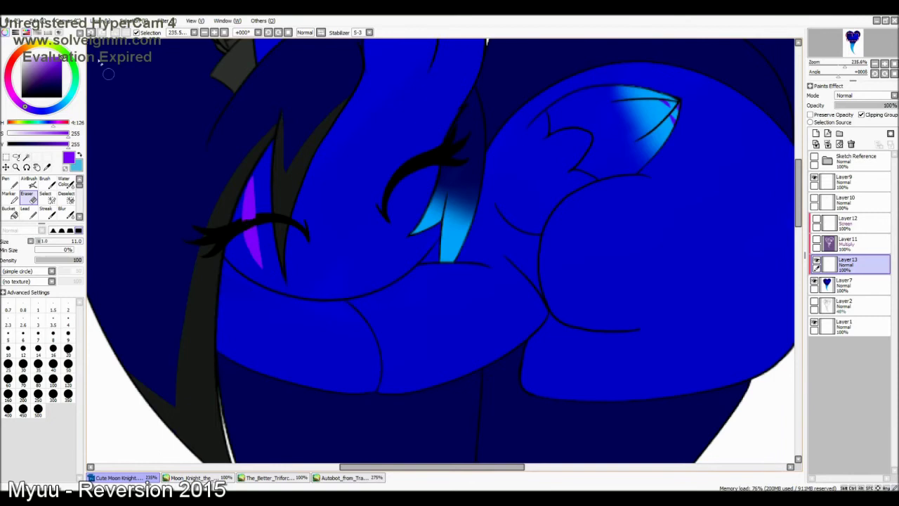
scroll(253, 179, up, 3)
key(e)
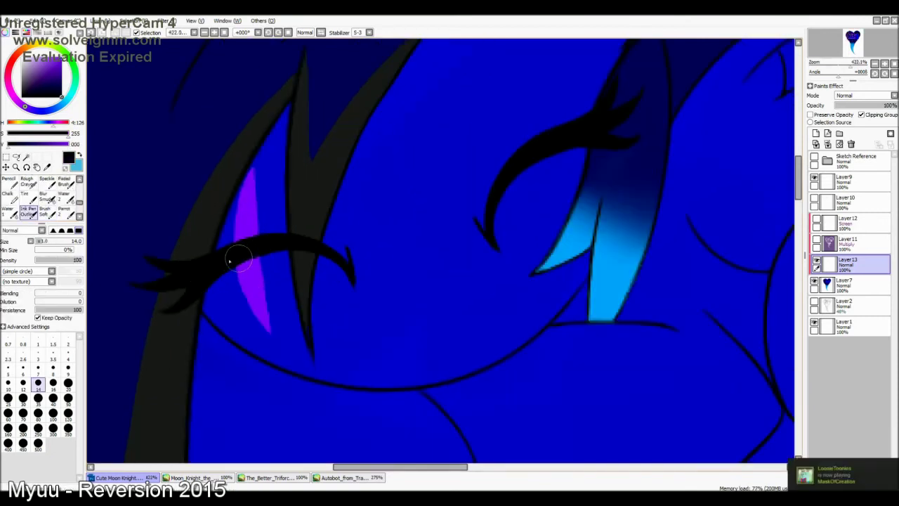
- Merge the violet streak layer into Layer7 and make the Screen layer, Layer12, visible and active
key(ctrl+e)
key(minus)
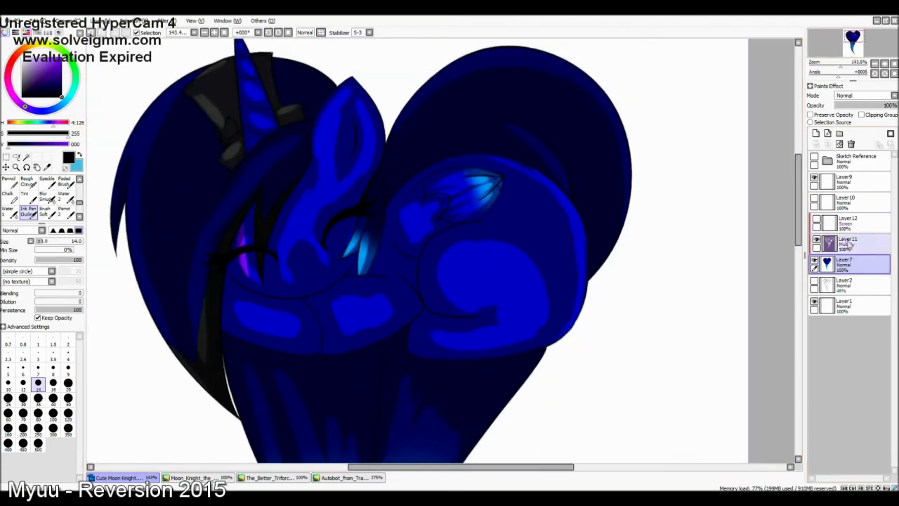
click(848, 243)
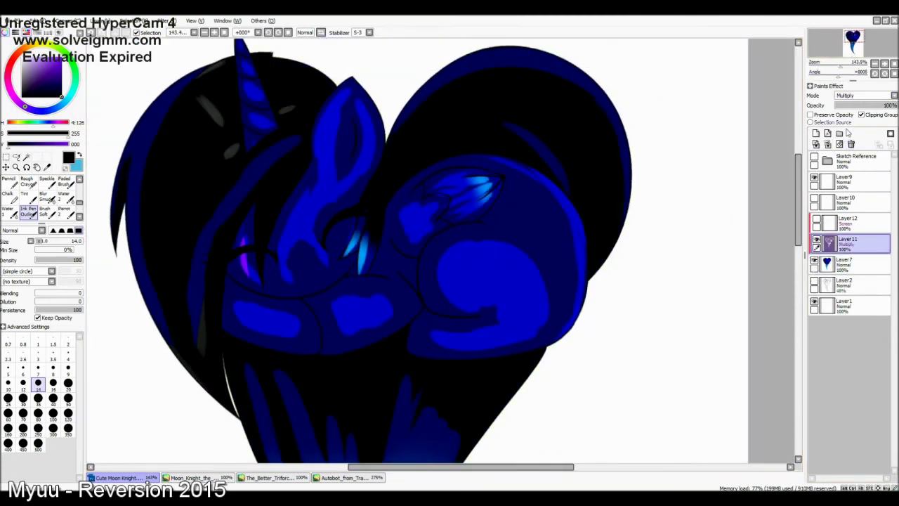
click(848, 222)
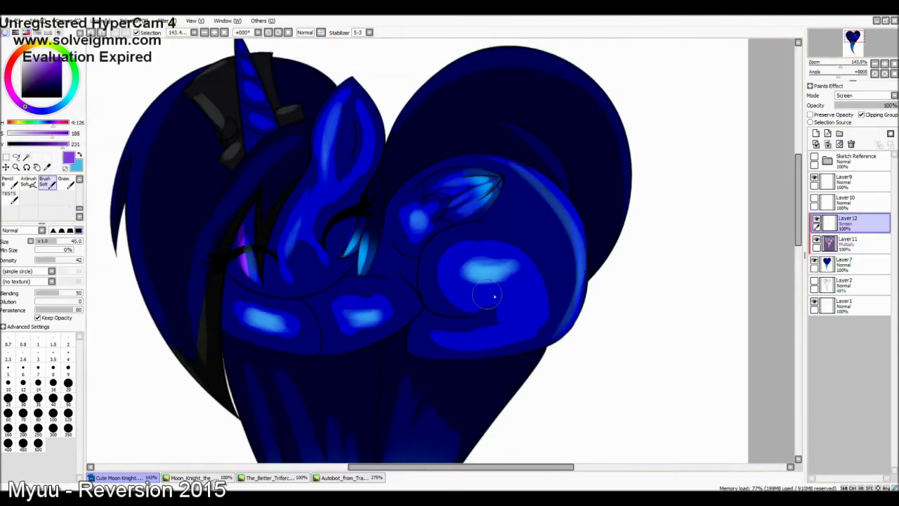
- Paint light-blue highlights on the hindquarters and along the lower tail strands with the soft Brush
key(x)
click(823, 47)
drag(386, 239, 267, 246)
scroll(442, 252, down, 5)
mouse_move(266, 190)
mouse_down()
mouse_move(459, 230)
mouse_move(432, 295)
mouse_up()
scroll(436, 281, down, 3)
drag(421, 239, 386, 407)
scroll(393, 316, down, 2)
- Add light-blue highlights to the mane, horn, upper tail curve and wing with the soft Brush at size 37
scroll(393, 280, up, 8)
drag(351, 204, 252, 365)
drag(260, 119, 197, 210)
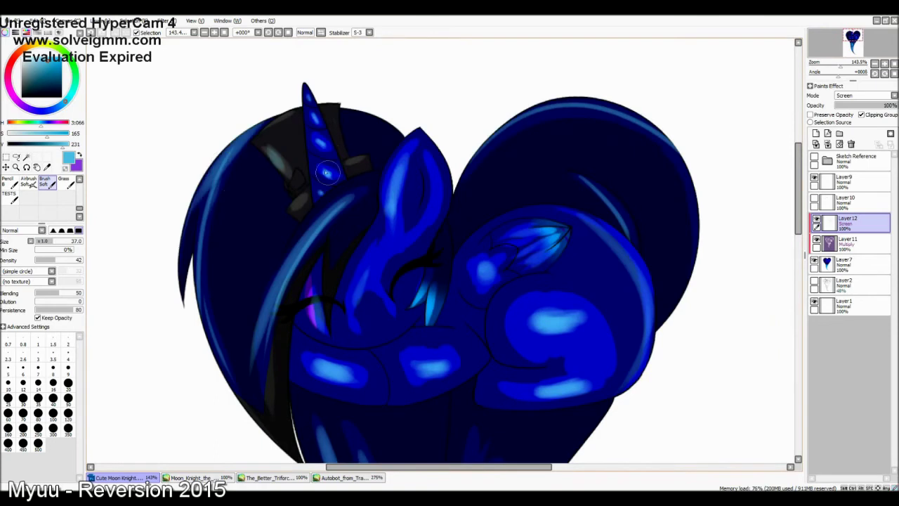
drag(478, 158, 632, 130)
drag(576, 176, 622, 223)
drag(477, 261, 492, 282)
- Paint purple highlights on the hat, mane, upper tail, hindquarters, forelegs and muzzle with the soft Brush at size 37
key(x)
drag(295, 134, 282, 165)
drag(303, 197, 296, 206)
key(x)
key(x)
mouse_move(231, 169)
mouse_down()
mouse_move(210, 218)
mouse_move(203, 365)
mouse_up()
drag(351, 211, 337, 266)
drag(492, 151, 668, 127)
drag(617, 232, 583, 330)
drag(519, 309, 562, 382)
mouse_move(421, 352)
mouse_down()
mouse_move(338, 361)
mouse_move(319, 312)
mouse_up()
drag(372, 266, 379, 306)
- Brush purple highlight streaks along the lower tail strands on the Screen layer
scroll(422, 281, down, 5)
drag(534, 204, 541, 365)
drag(457, 253, 436, 358)
drag(386, 189, 428, 449)
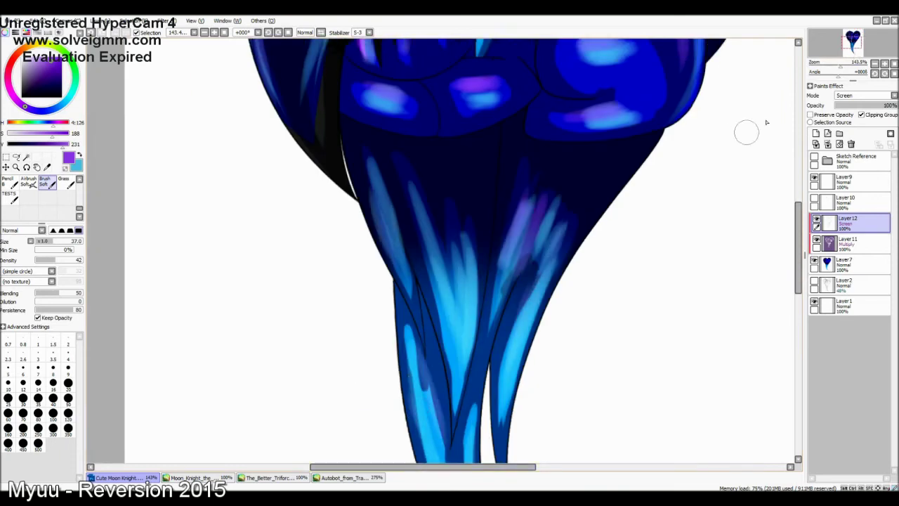
scroll(646, 217, down, 6)
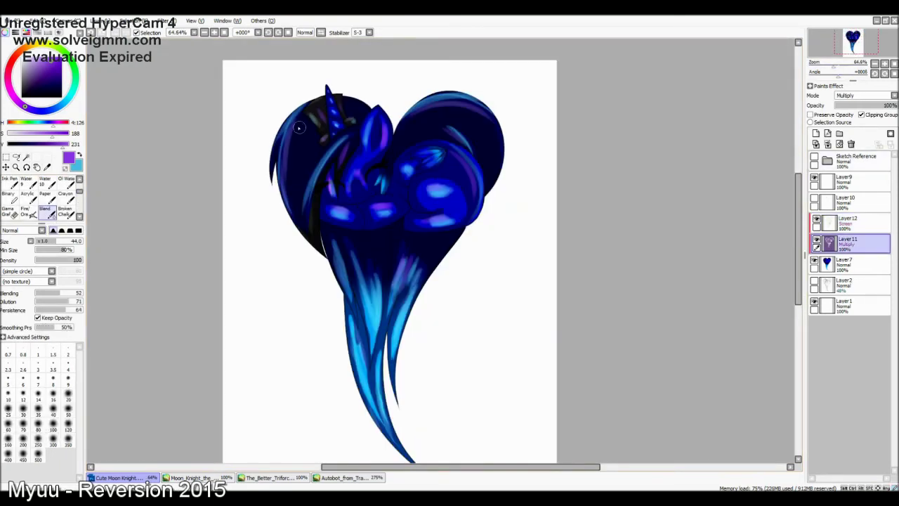
- Fill the background layer, Layer1, with dark navy blue using the Bucket and pick the purple swatch again
click(842, 303)
scroll(421, 281, up, 4)
click(8, 279)
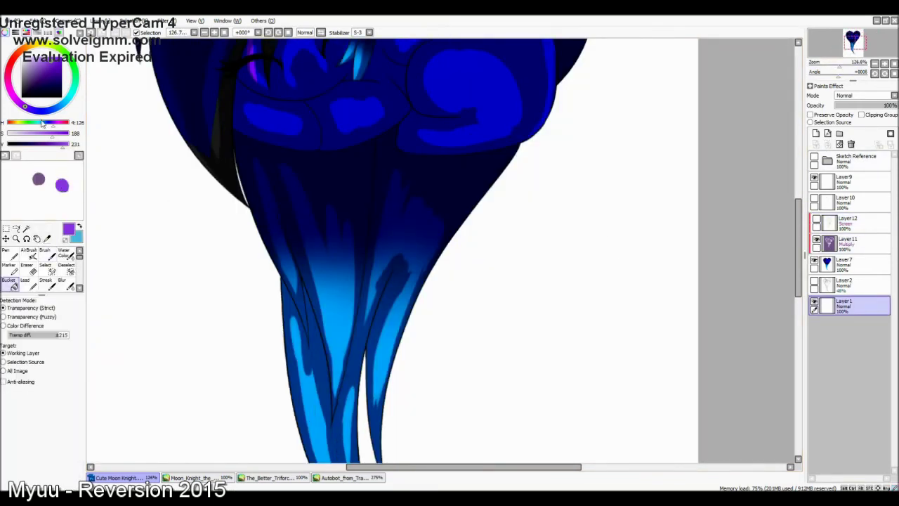
click(53, 86)
click(562, 281)
alt+click(62, 185)
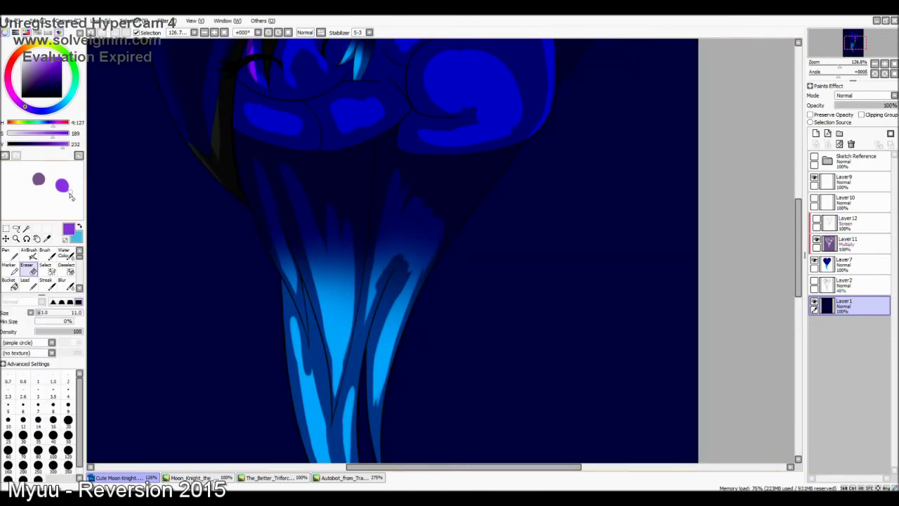
- Soften the shadow edges on the Multiply layer across the tail, mane and hat with the Blend brush at size 44
click(850, 243)
mouse_move(296, 218)
mouse_down()
mouse_move(348, 393)
mouse_move(406, 164)
mouse_up()
scroll(623, 171, down, 3)
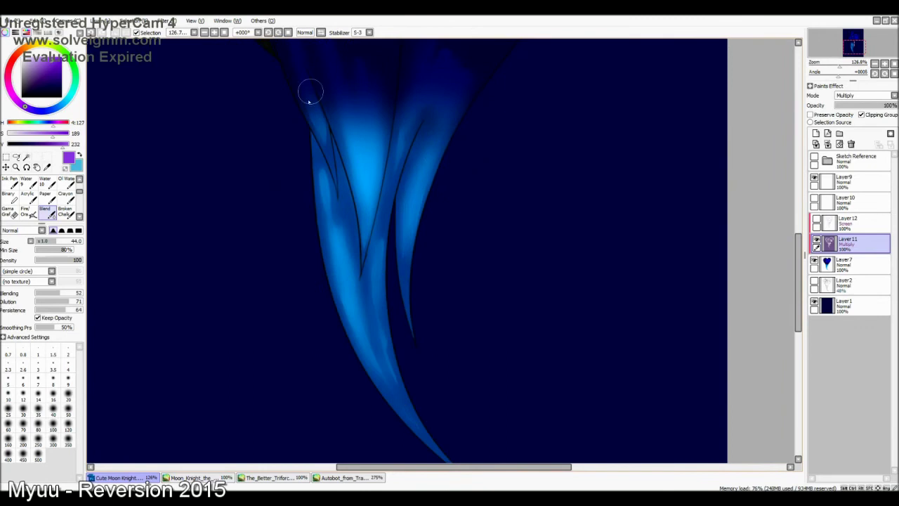
scroll(283, 239, up, 5)
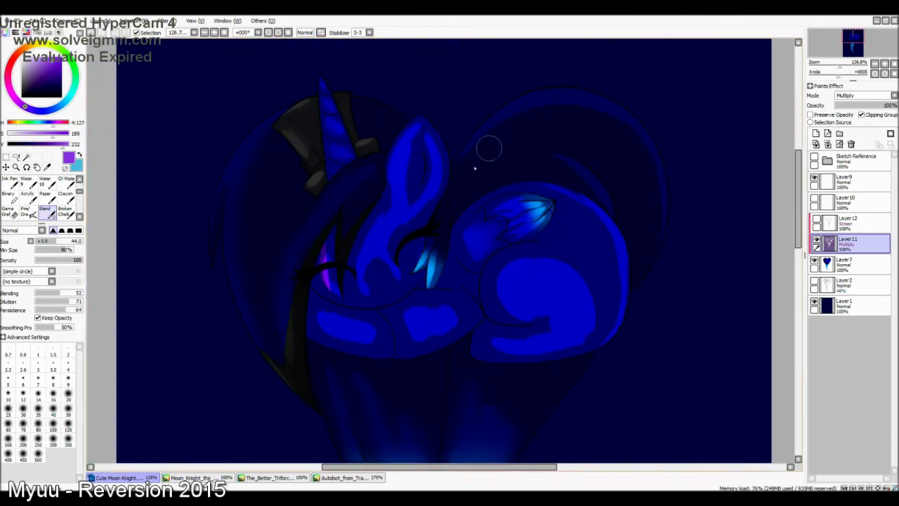
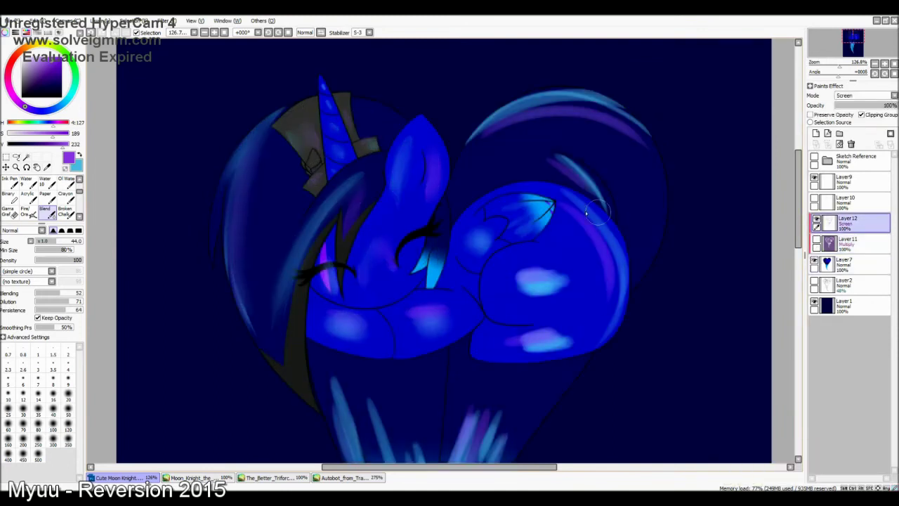
- Blend the Screen-layer highlights along the tail strands with the Blend brush at size 44
scroll(444, 316, down, 5)
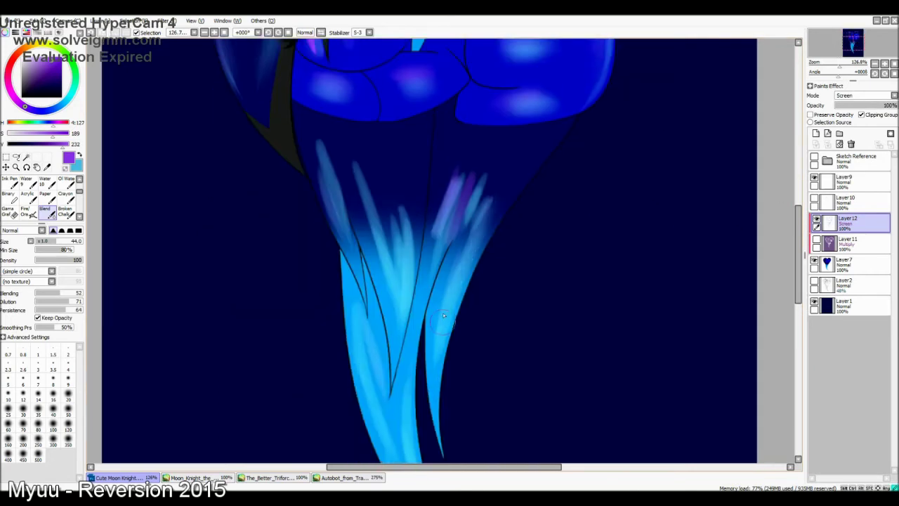
scroll(448, 276, down, 4)
scroll(536, 261, up, 12)
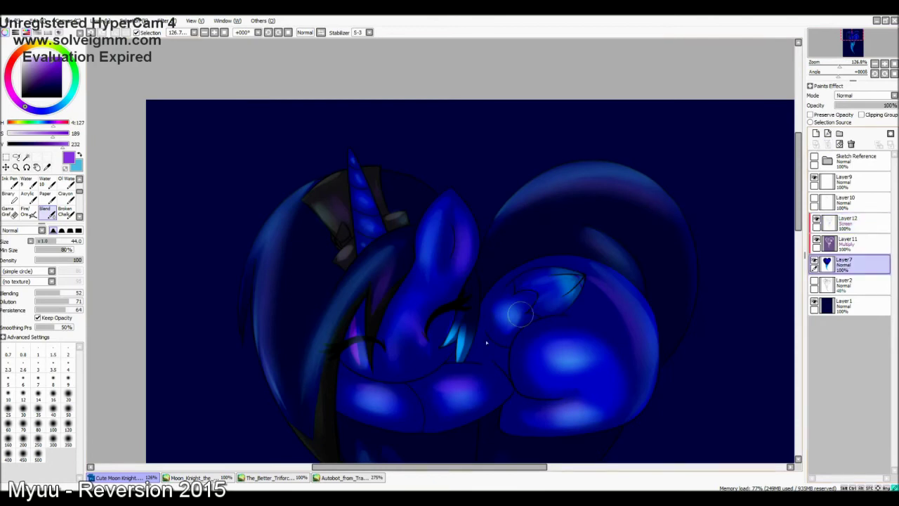
- Merge the Multiply and Screen layers down into Layer7
scroll(768, 136, down, 4)
click(828, 144)
click(827, 144)
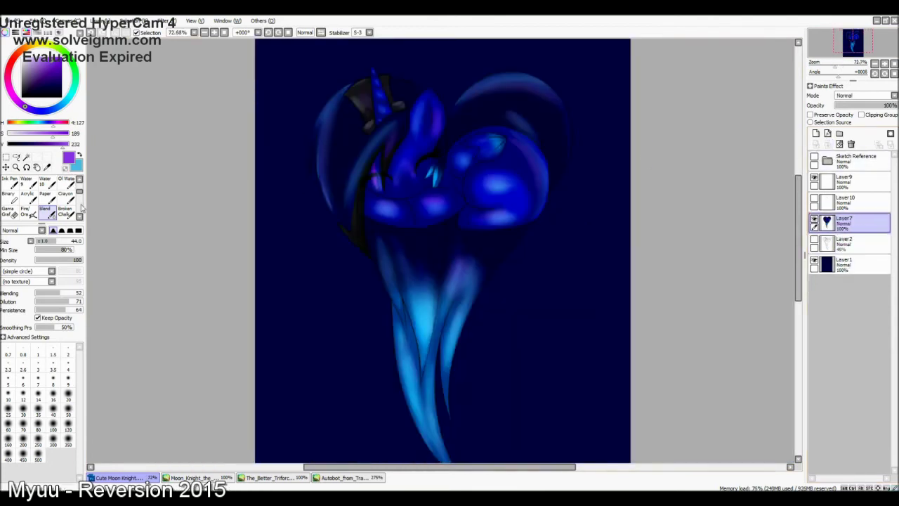
- Smooth the muzzle shading on Layer7 with sampled dark blue, using the soft Brush at size 23
scroll(42, 200, down, 2)
click(8, 208)
scroll(79, 210, down, 2)
click(44, 210)
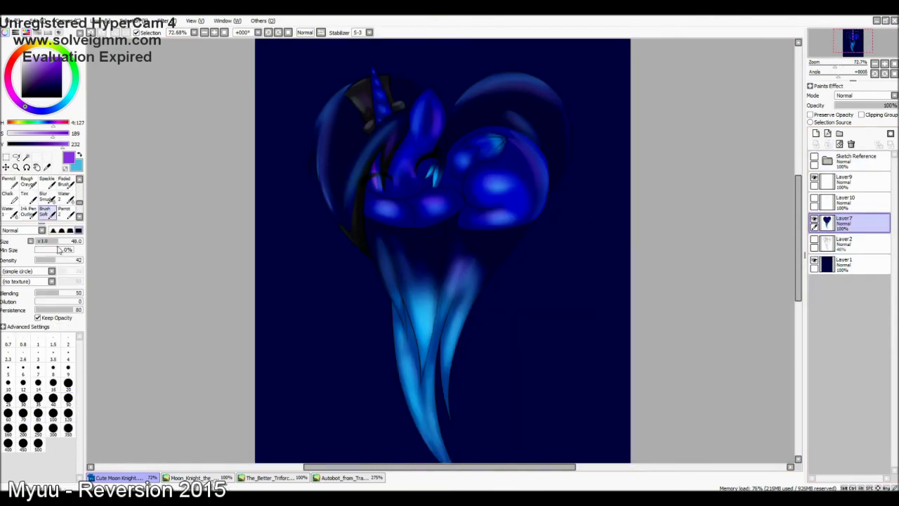
scroll(434, 250, up, 6)
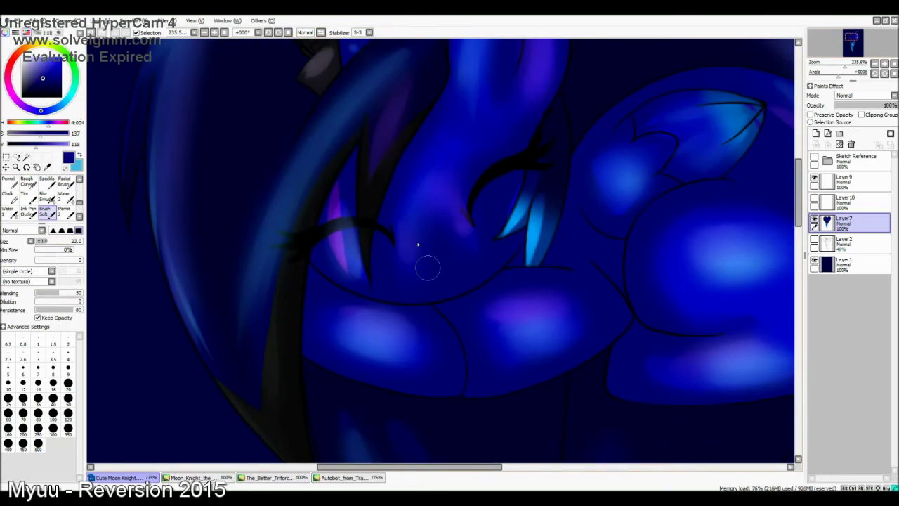
scroll(42, 200, up, 2)
click(45, 179)
scroll(42, 200, down, 2)
click(43, 211)
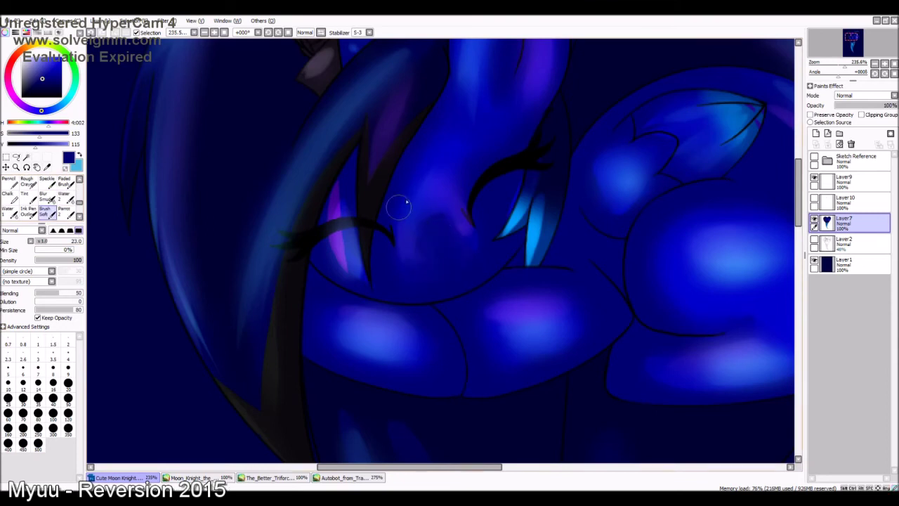
- Paint over the inner end of the front closed eyelid line with blues sampled from the surrounding face
alt+click(351, 239)
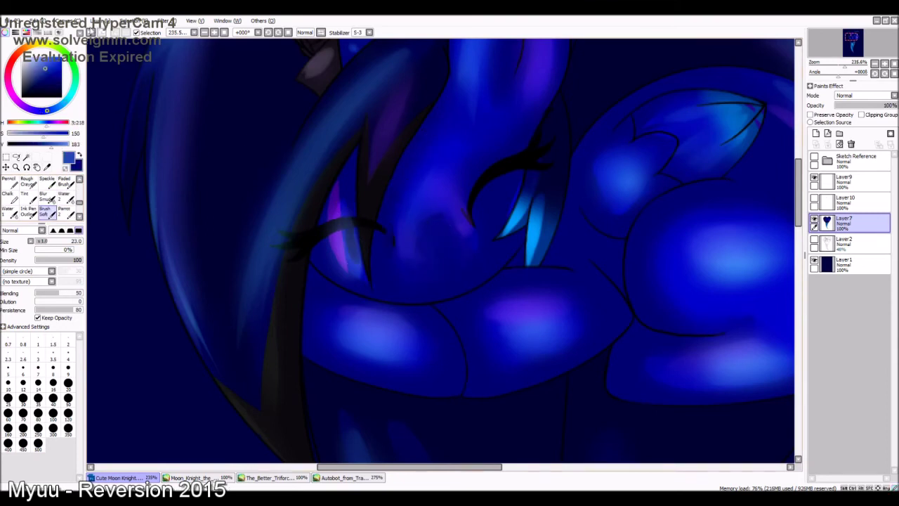
alt+click(351, 239)
alt+click(406, 257)
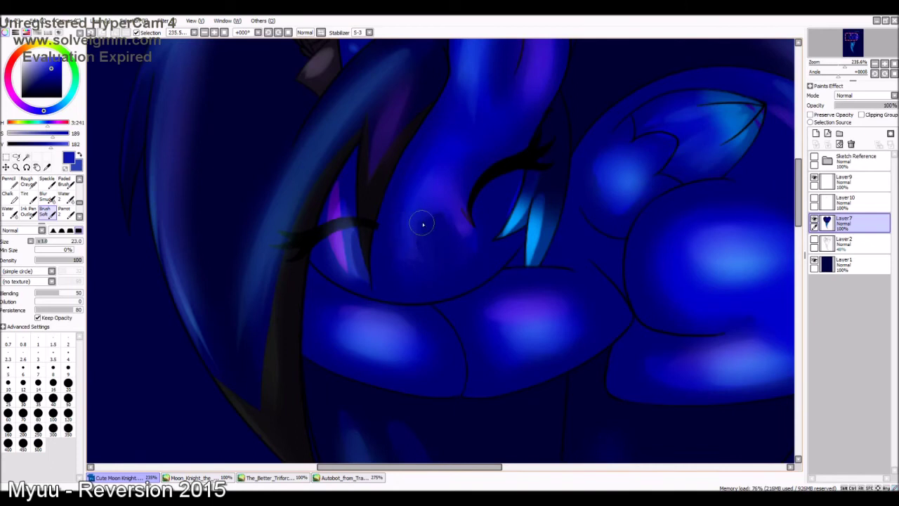
- Paint over the front eyelid line where it crosses the purple hair strands with sampled purples, blending with Blur Smudge at size 8
click(64, 211)
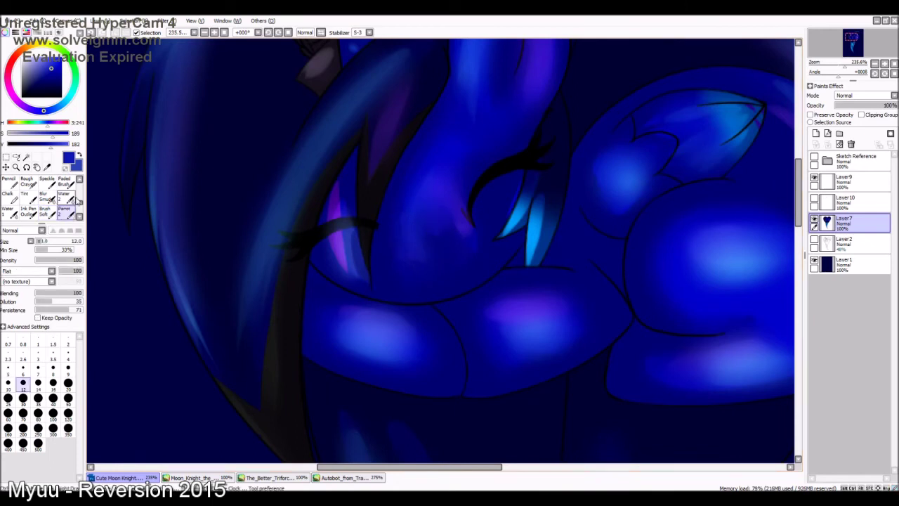
click(45, 211)
alt+click(339, 208)
alt+click(337, 207)
click(47, 196)
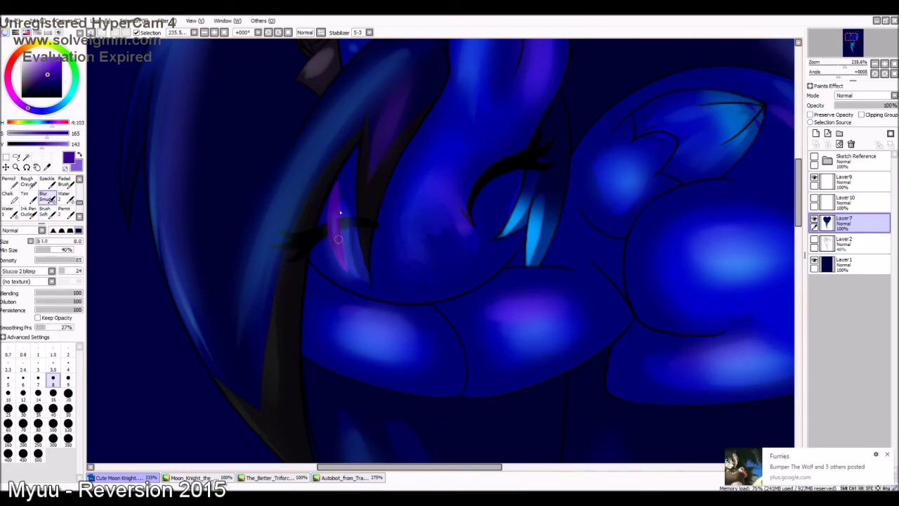
key(x)
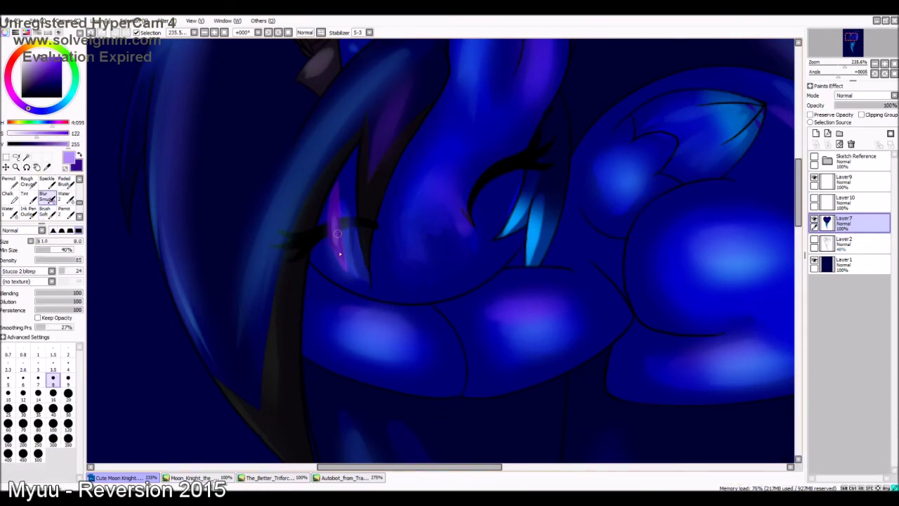
key(b)
alt+click(470, 254)
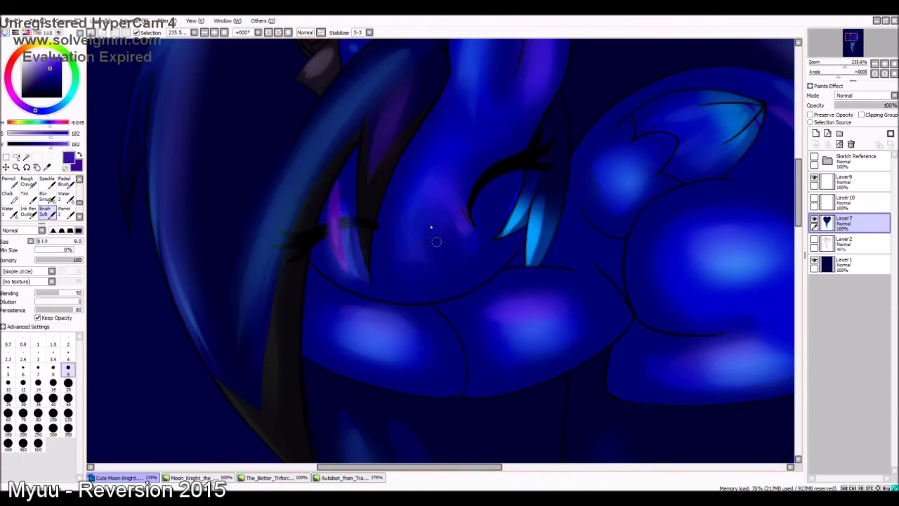
- Cover the ear's inner line with sampled dark blue at size 9, and smudge the ear and horn lines at size 8
drag(824, 51, 824, 47)
alt+click(513, 149)
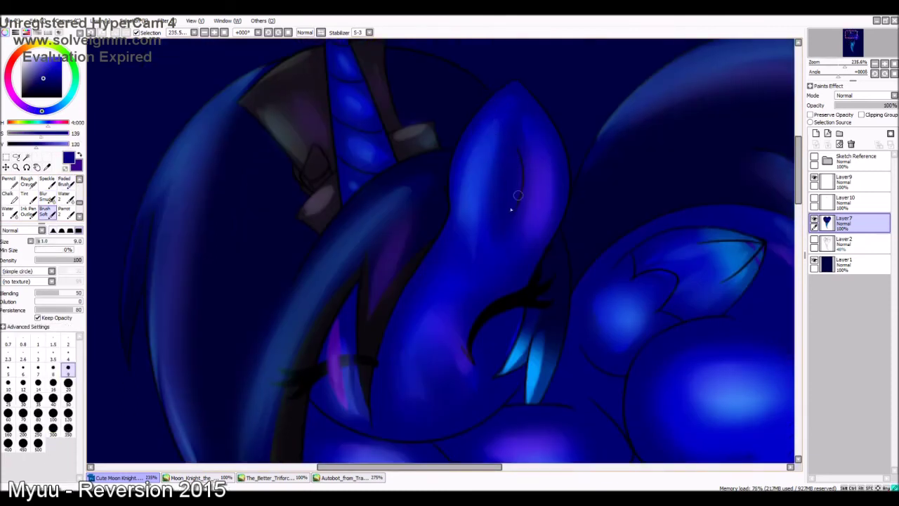
key(e)
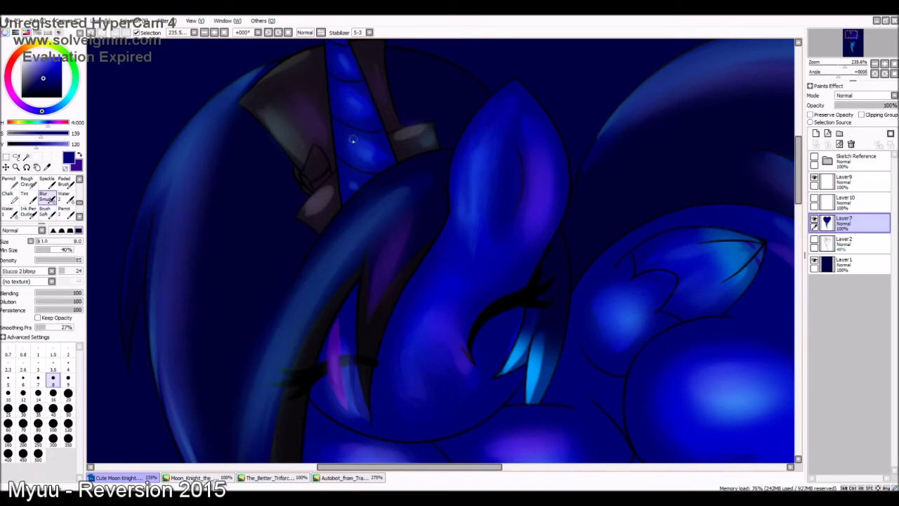
scroll(325, 135, up, 3)
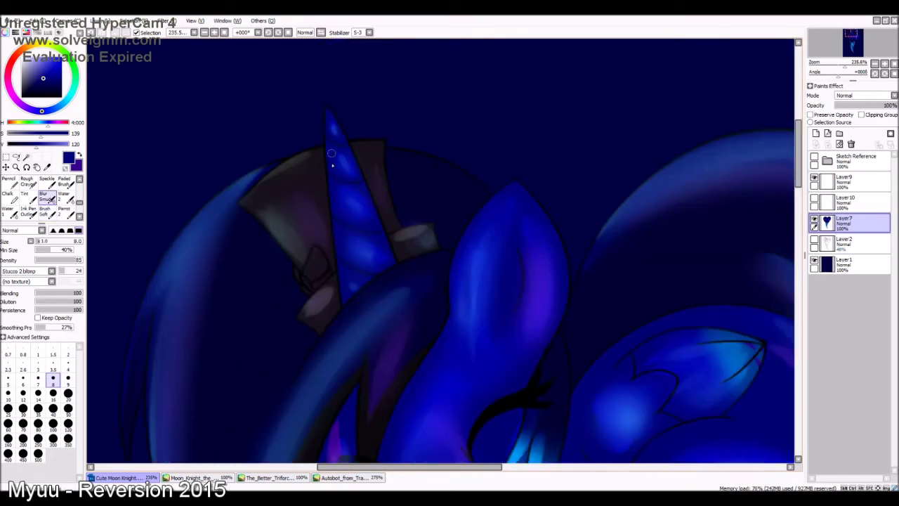
- Smudge the front mane strands and their outlines with Blur Smudge at size 12, enabling Preserve Opacity on Layer7
alt+click(170, 279)
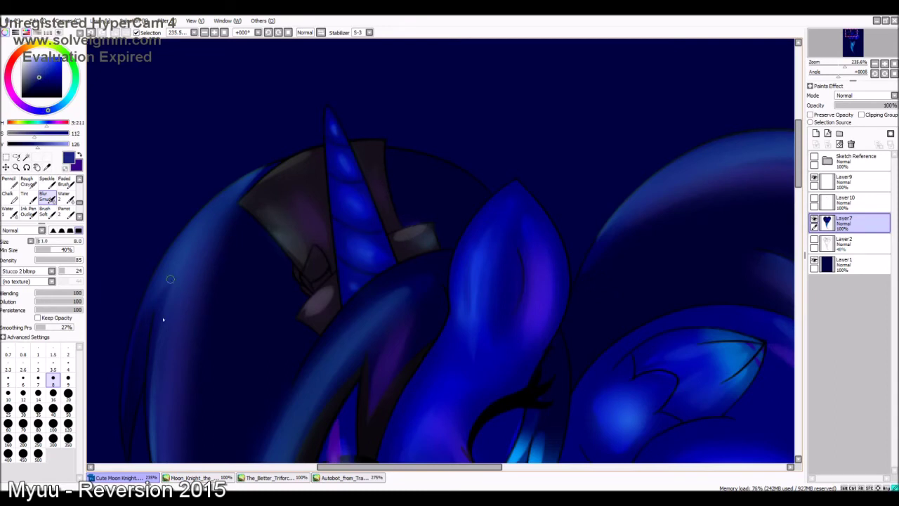
scroll(166, 320, down, 4)
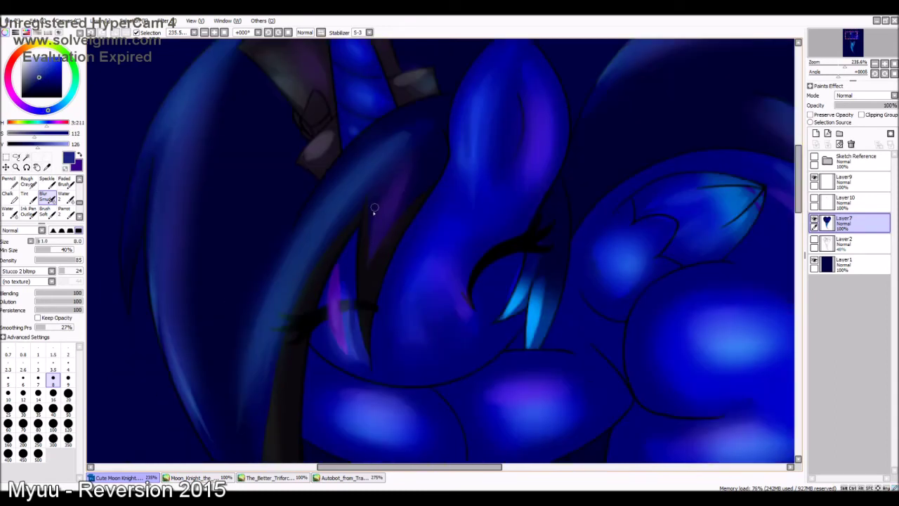
click(52, 392)
drag(173, 344, 204, 432)
click(810, 114)
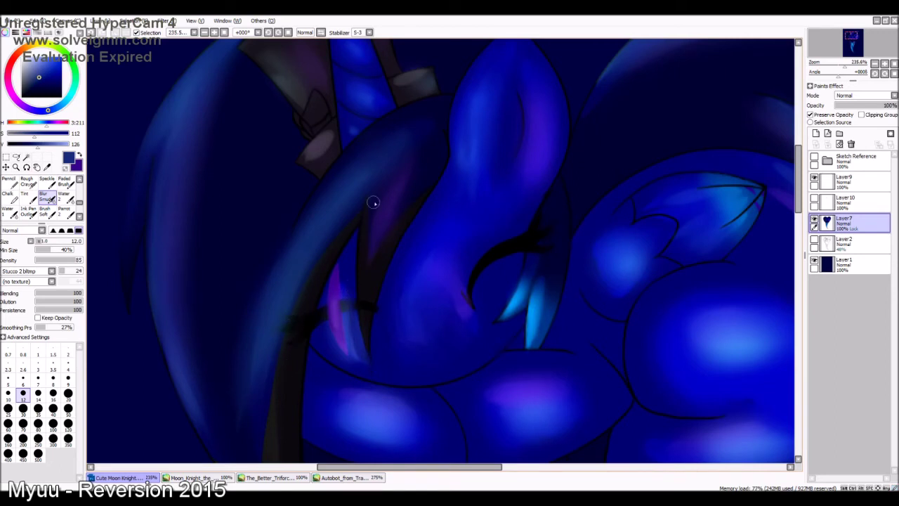
- Soften the top hat's outlines and bow lines using sampled dark purple and navy with Blur Smudge at size 12
drag(435, 123, 412, 220)
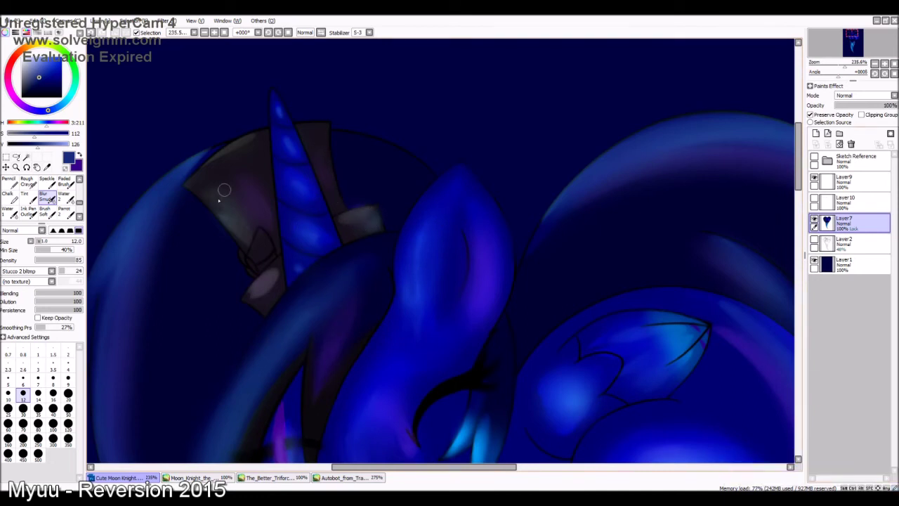
key(b)
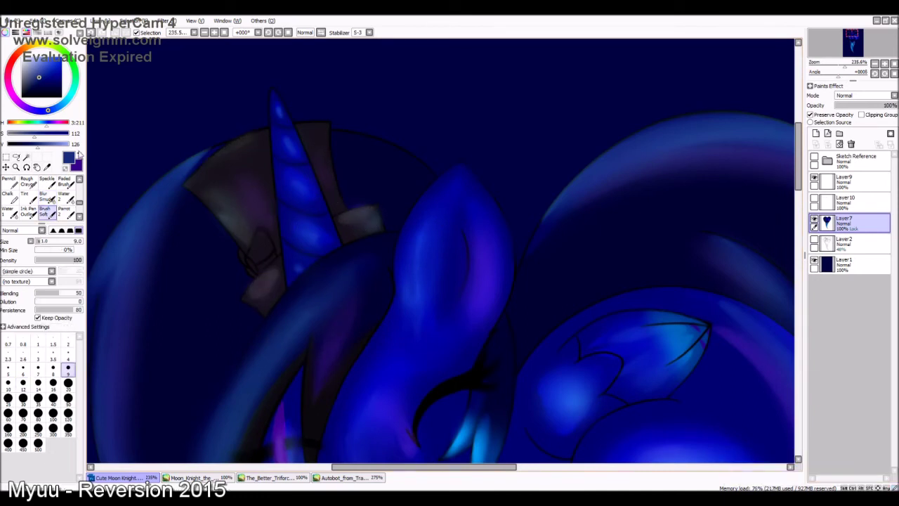
alt+click(246, 301)
key(b)
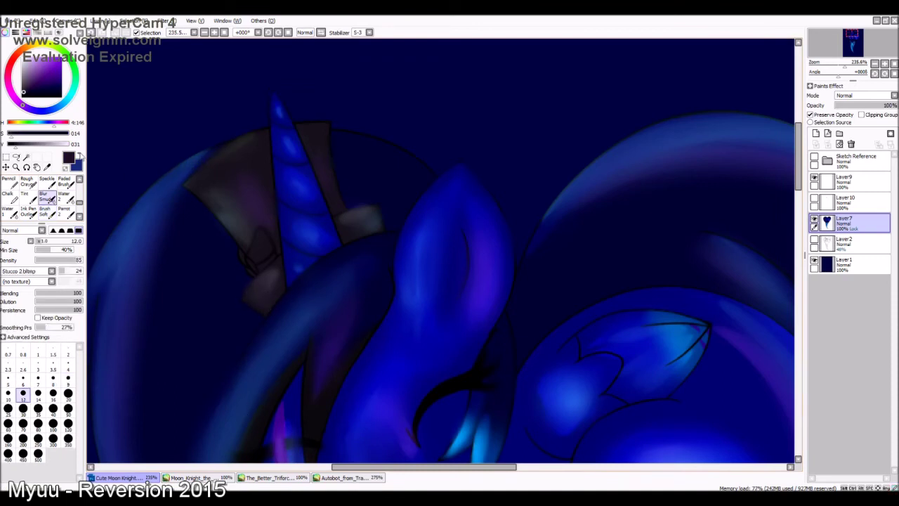
alt+click(367, 185)
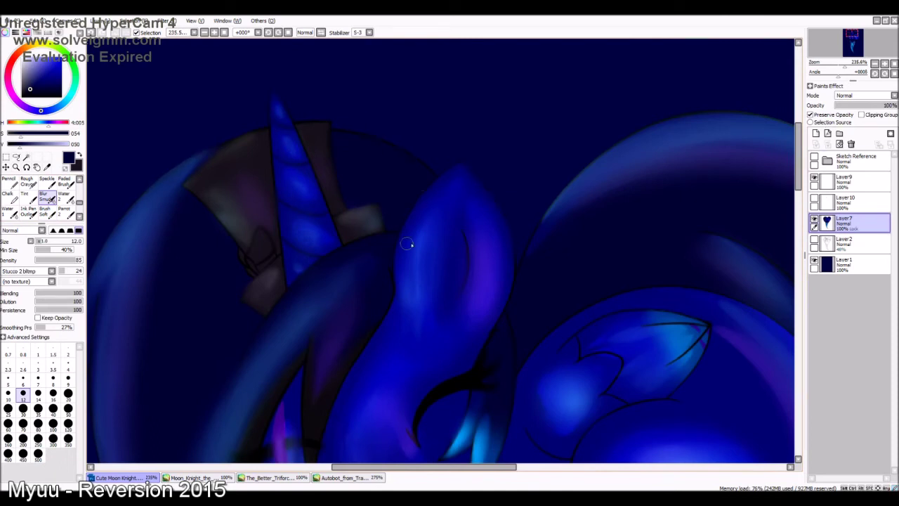
- Smudge the outlines of the large tail arc and the rump, and soften the haunch highlight and wing feather lines
scroll(325, 147, right, 5)
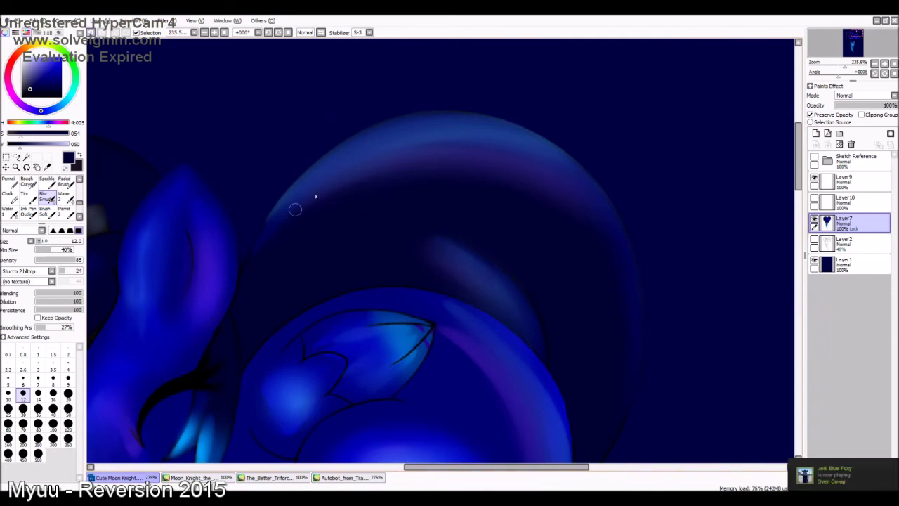
scroll(450, 225, down, 4)
scroll(450, 225, right, 2)
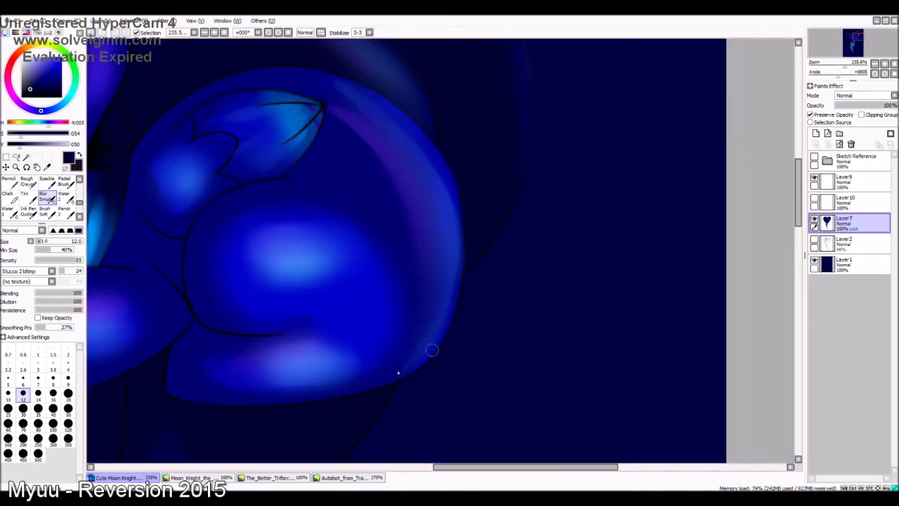
drag(291, 260, 273, 224)
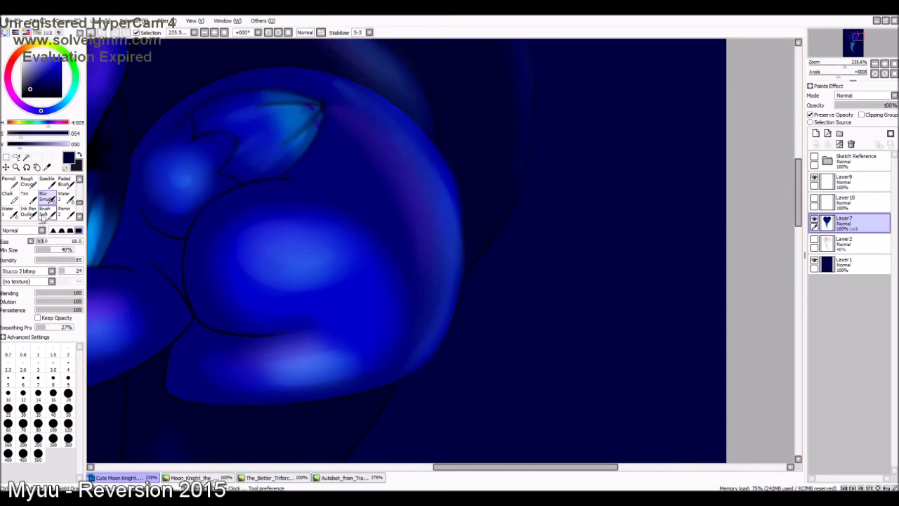
- Shade the haunch's upper edge below the wing using a muted purple Faded Brush on a clipped Multiply layer
drag(296, 170, 385, 223)
key(ctrl+z)
key(b)
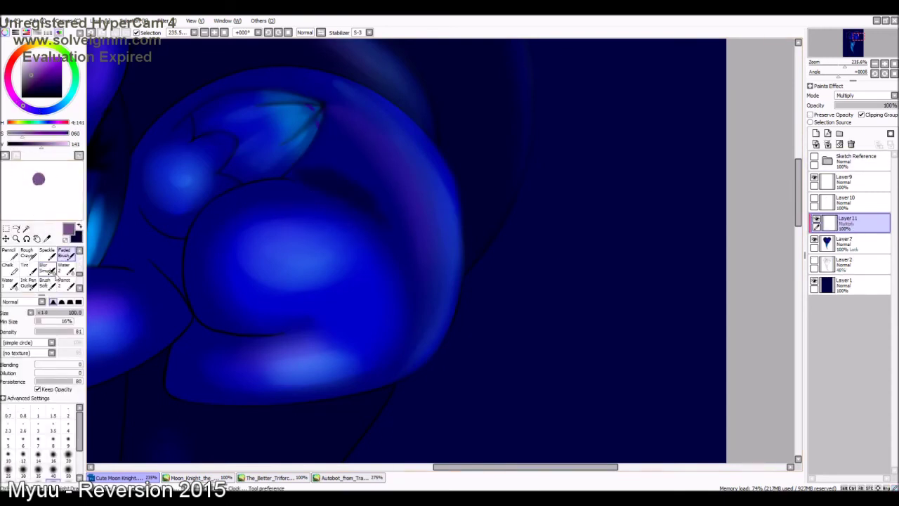
key(ctrl+z)
- Paint over the haunch and wing outlines on Layer7 with sampled dark blue at size 9, and blend them with Blur Smudge
key(b)
key(x)
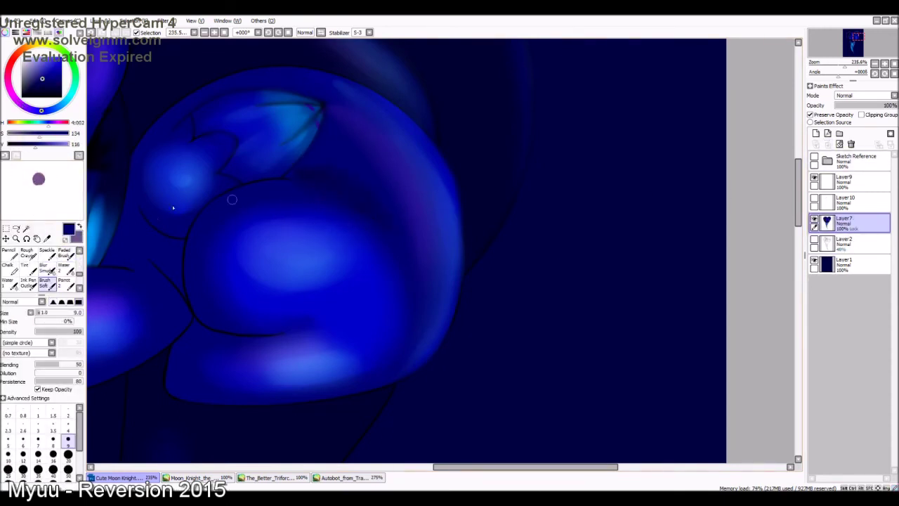
key(b)
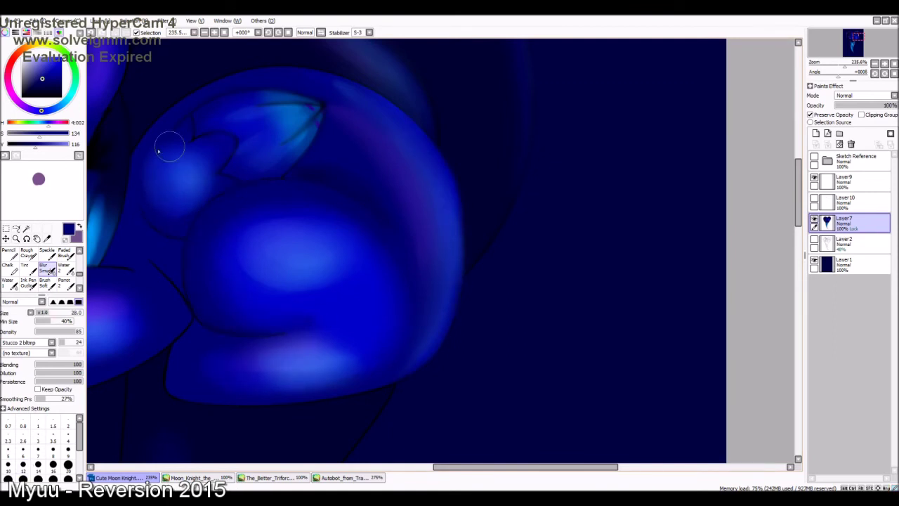
scroll(288, 112, left, 3)
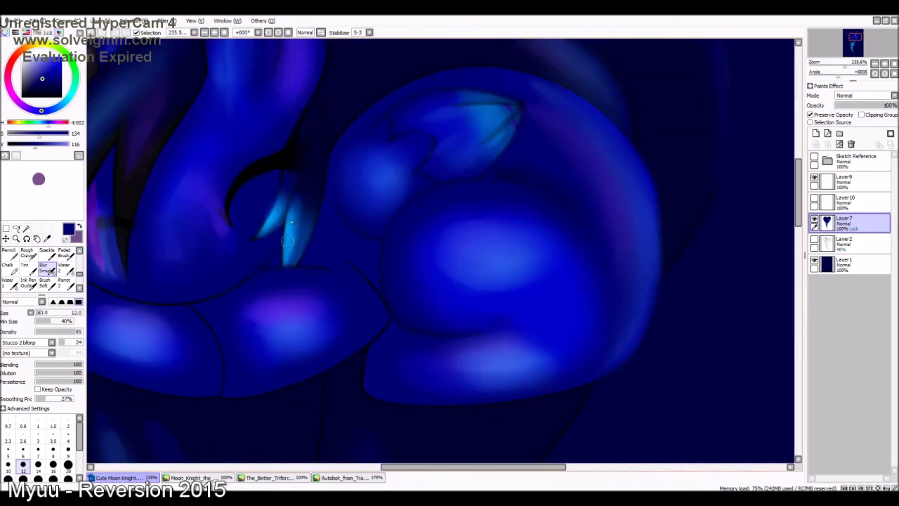
- Add a clipped Multiply layer and shade the muzzle with the muted purple Faded Brush at size 100
scroll(252, 181, left, 2)
click(64, 253)
click(815, 133)
click(864, 95)
click(860, 106)
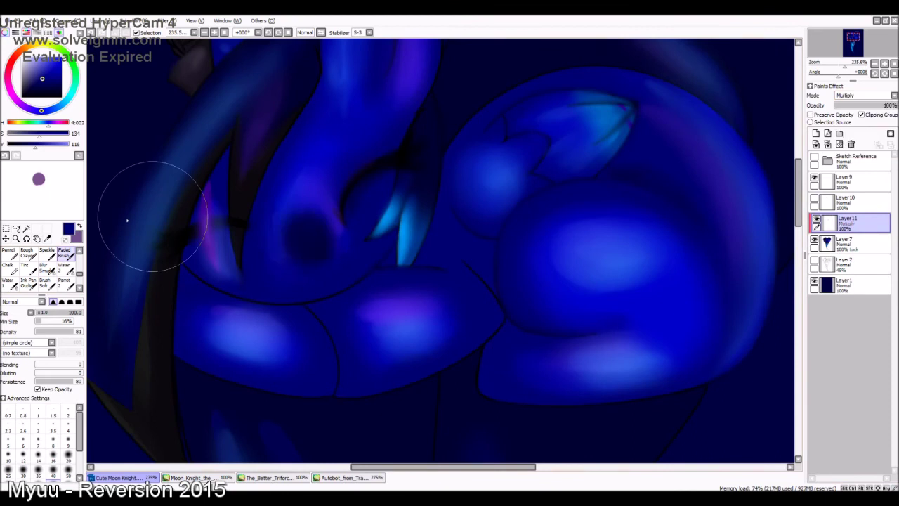
key(x)
drag(301, 211, 304, 233)
- Blend the muzzle shadow and cheek shading on Layer7 with Blur Smudge at sizes 39 and 21
click(850, 243)
click(46, 269)
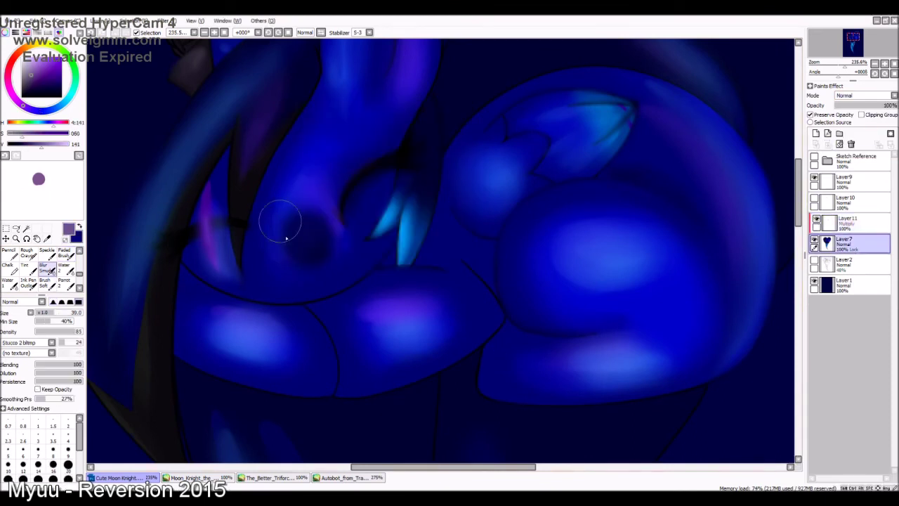
text(stressed)
key(Return)
click(358, 225)
key(x)
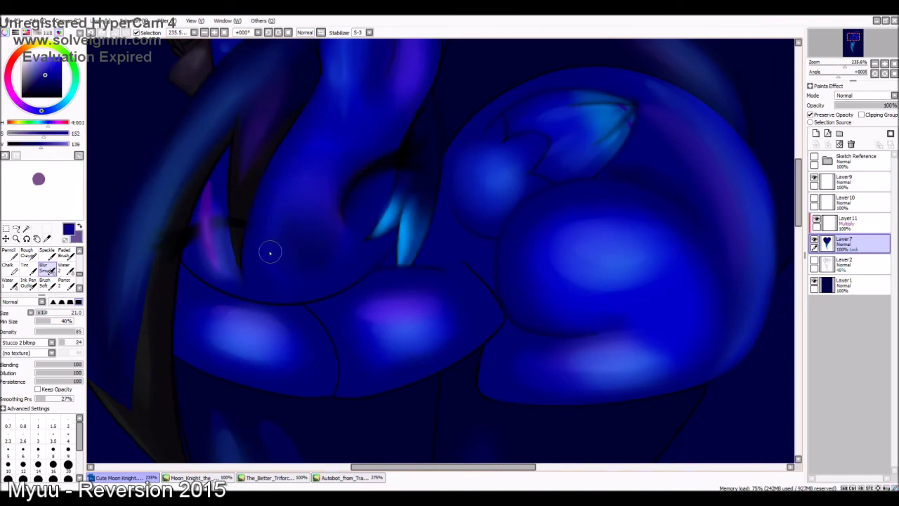
- Soften the blue and purple highlights on the forelegs with Blur Smudge at sizes 21 and 12
alt+click(273, 261)
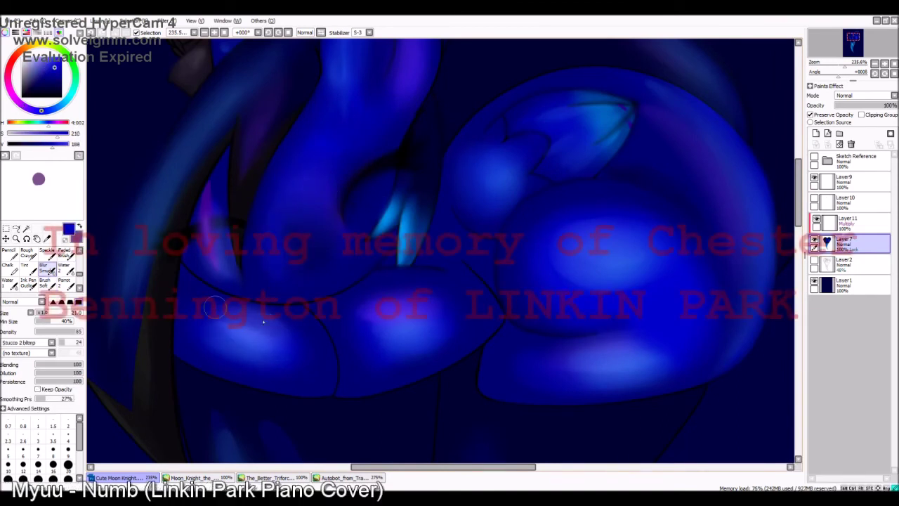
click(64, 269)
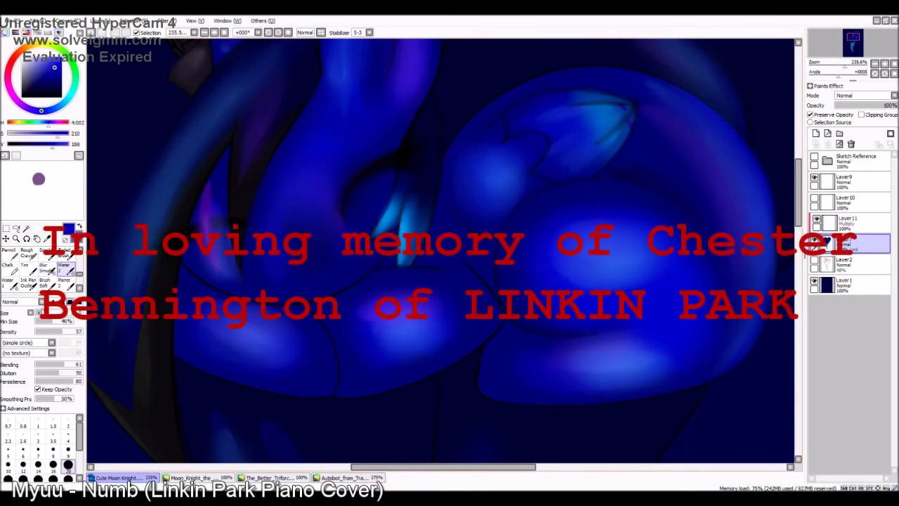
click(47, 269)
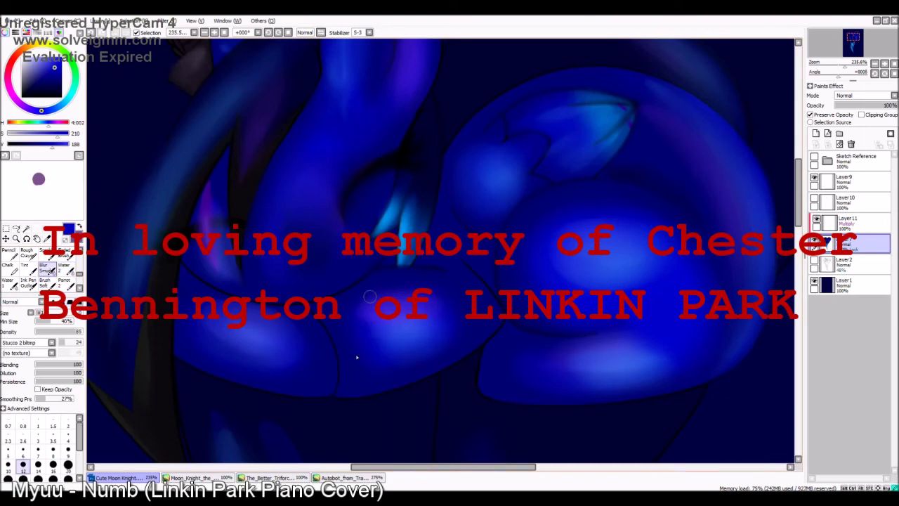
alt+click(416, 307)
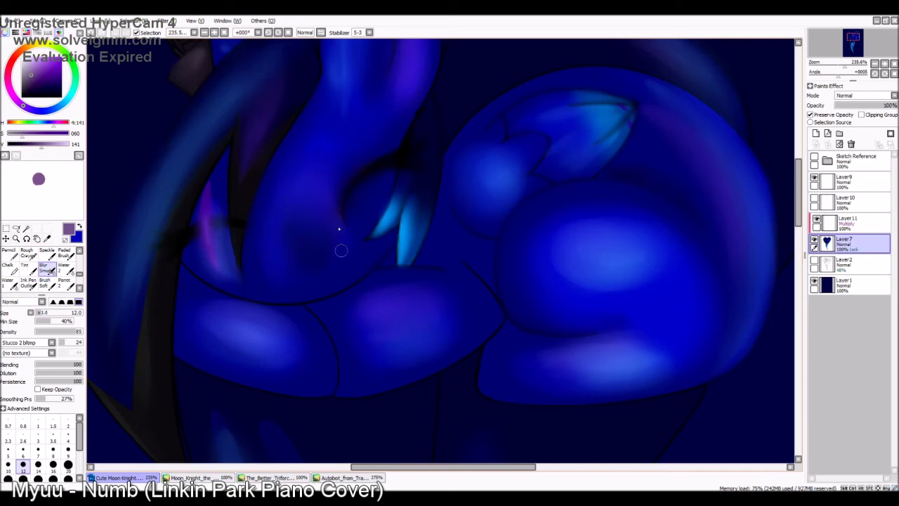
- Turn off Preserve Opacity on Layer7 and smudge the outer edges of the ear, horn and mane at size 12
scroll(320, 199, down, 2)
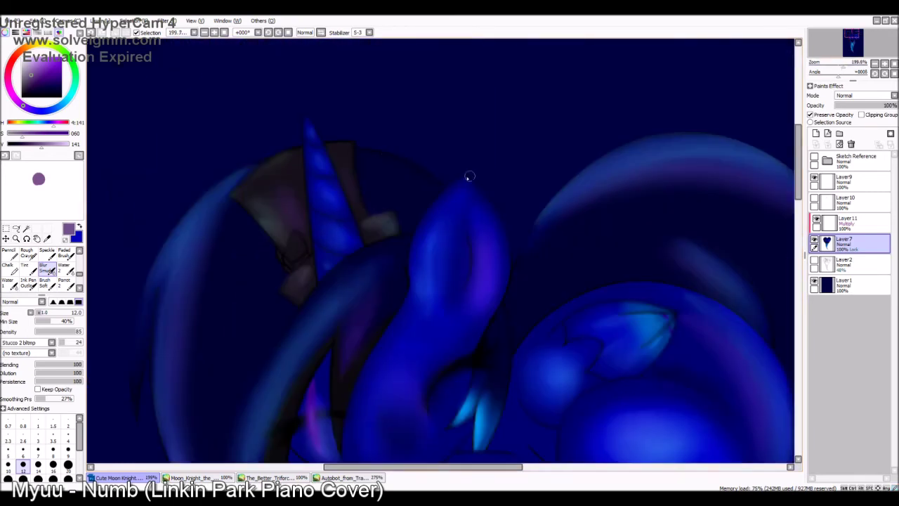
key(ctrl+l)
scroll(267, 295, down, 1)
scroll(210, 242, left, 1)
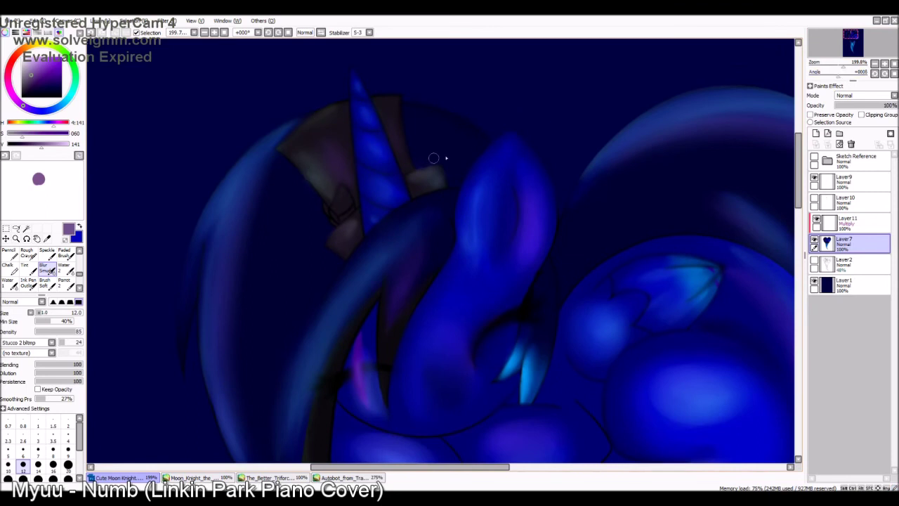
- Paint over the hair lines below the body with sampled dark navy and smudge them at size 29, with Preserve Opacity enabled
click(852, 45)
click(45, 281)
alt+click(138, 257)
drag(487, 291, 430, 302)
key(b)
drag(441, 251, 456, 309)
key(ctrl+l)
drag(421, 337, 449, 393)
scroll(582, 333, down, 5)
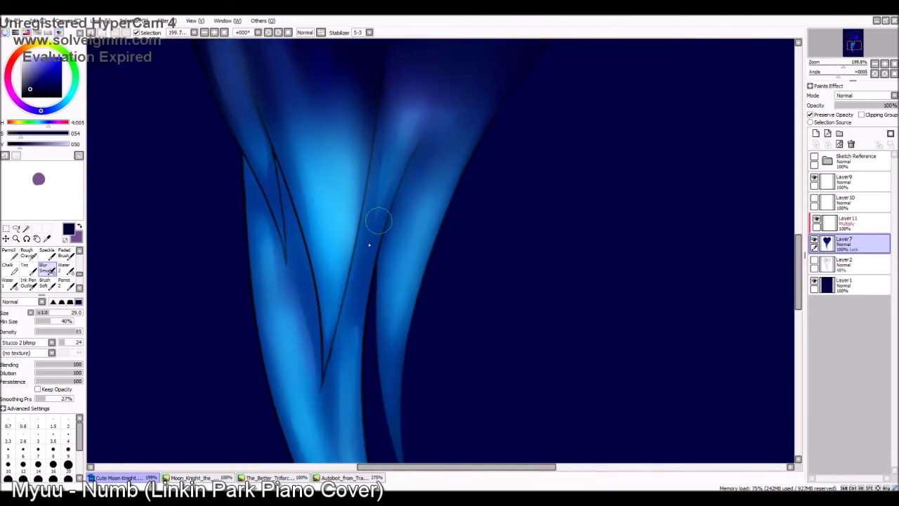
- Blend the lines between the glowing blue lower hair strands with Blur Smudge at size 18
drag(284, 382, 321, 385)
drag(854, 47, 852, 42)
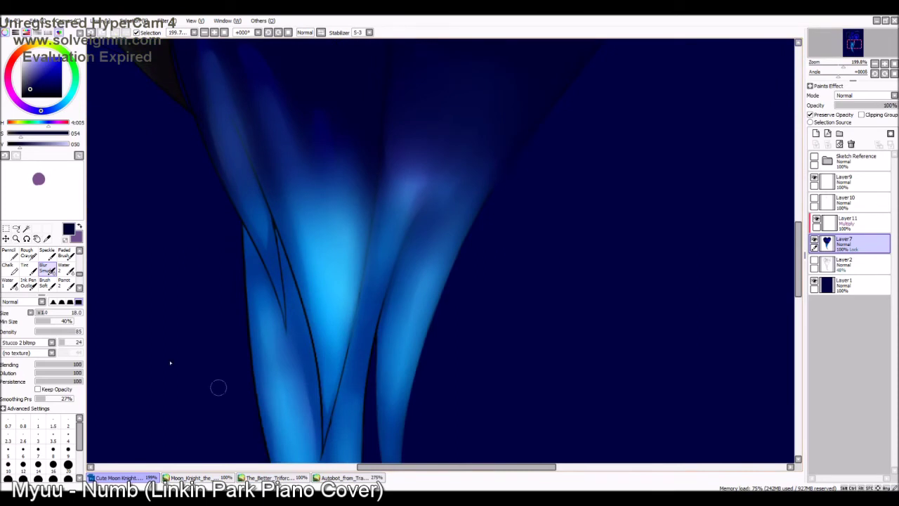
key([)
key([)
key([)
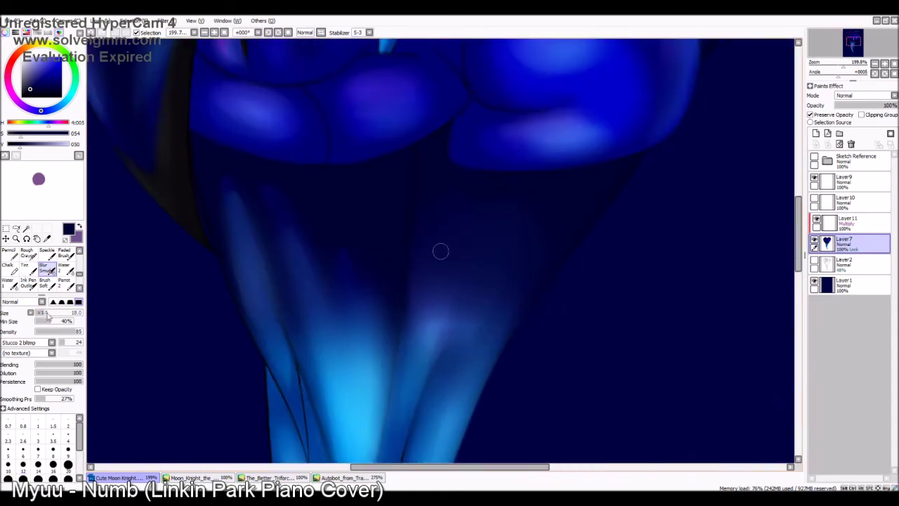
- Reduce Blur Smudge to size 10 and soften the remaining hair outlines beneath the forelegs and haunch
key(bracketleft)
key(bracketleft)
key(bracketleft)
key(bracketleft)
key(bracketleft)
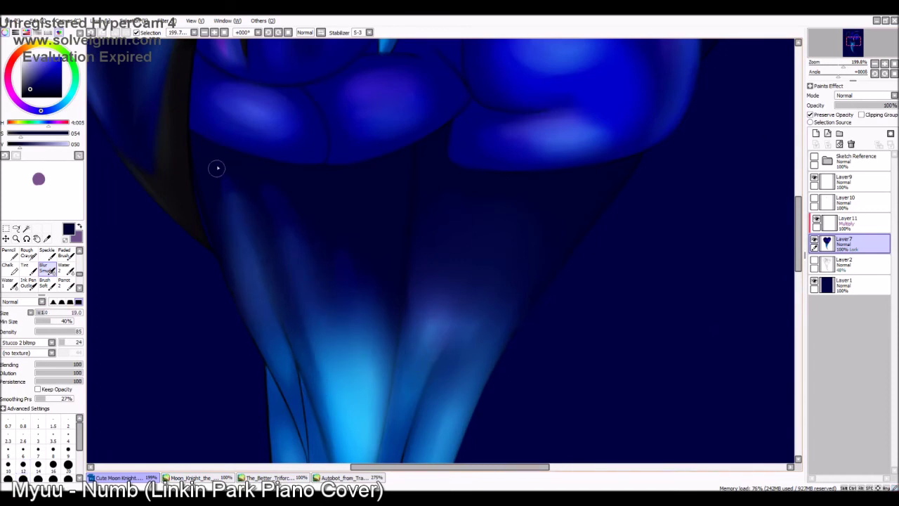
scroll(227, 188, down, 3)
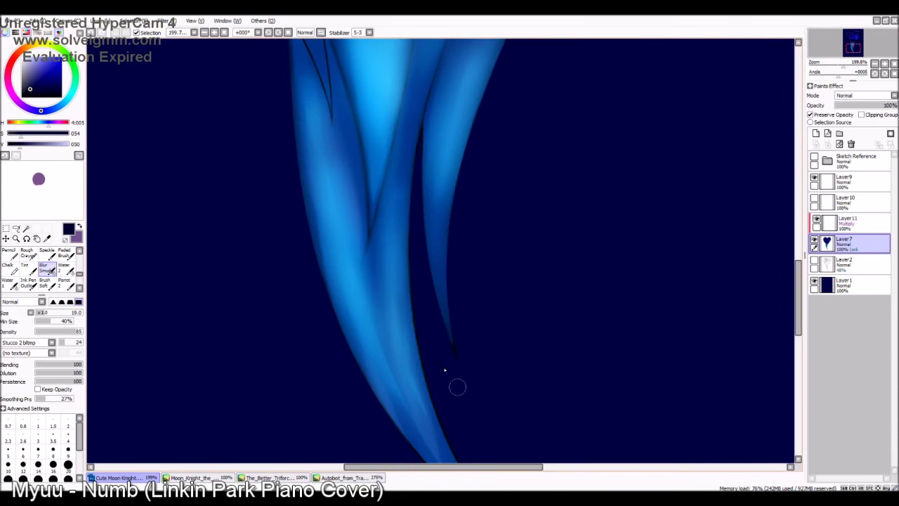
- Soften the remaining outlines of the glowing blue lower hair strands with Blur Smudge at sizes 19 and 12
scroll(463, 385, down, 3)
scroll(424, 74, up, 3)
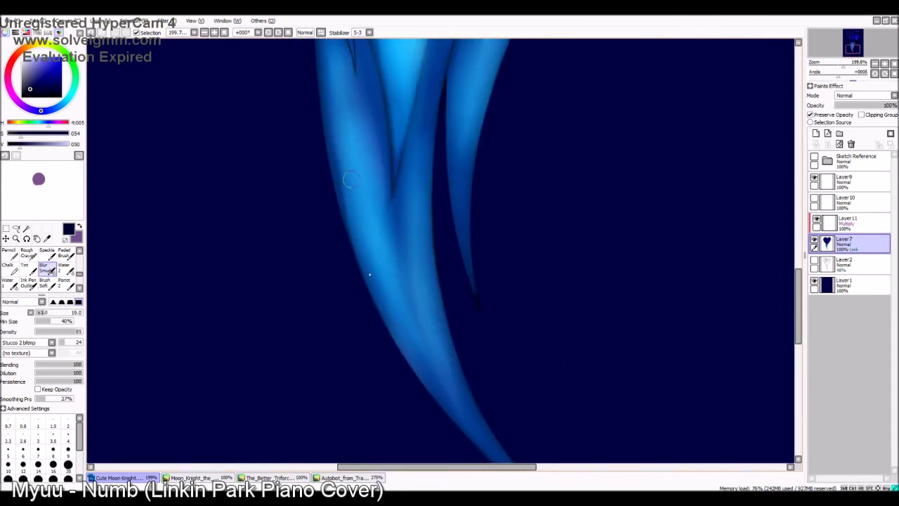
scroll(97, 202, up, 2)
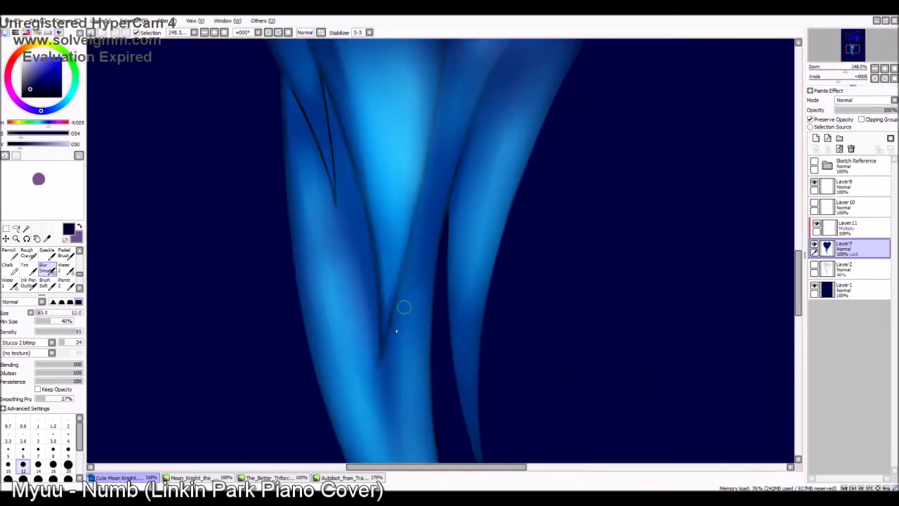
- Turn off Preserve Opacity on Layer7 and smudge the outer edges of the mane, tail and haunch at size 12
scroll(330, 199, up, 5)
scroll(295, 146, right, 3)
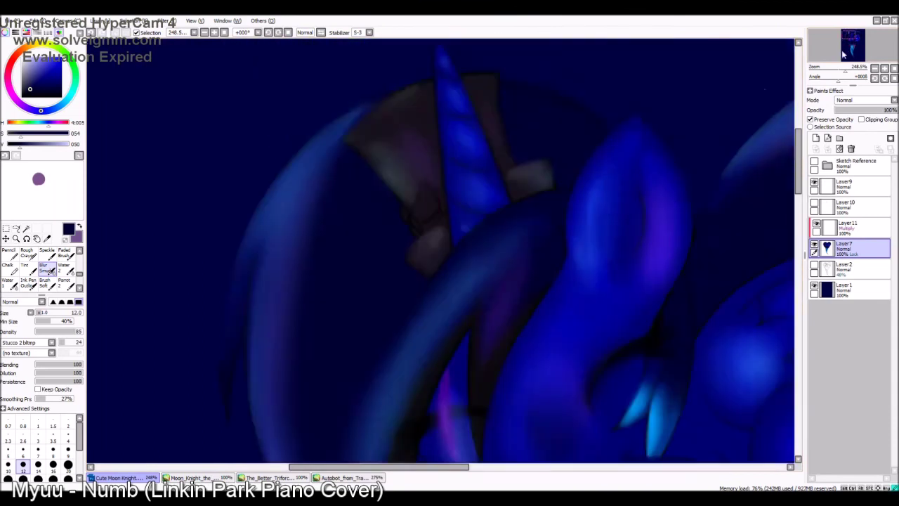
scroll(210, 205, left, 5)
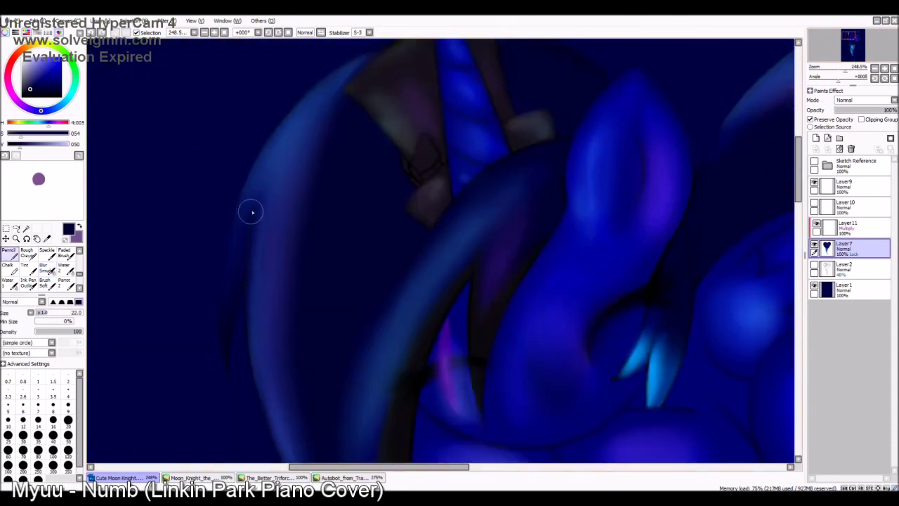
scroll(447, 216, right, 3)
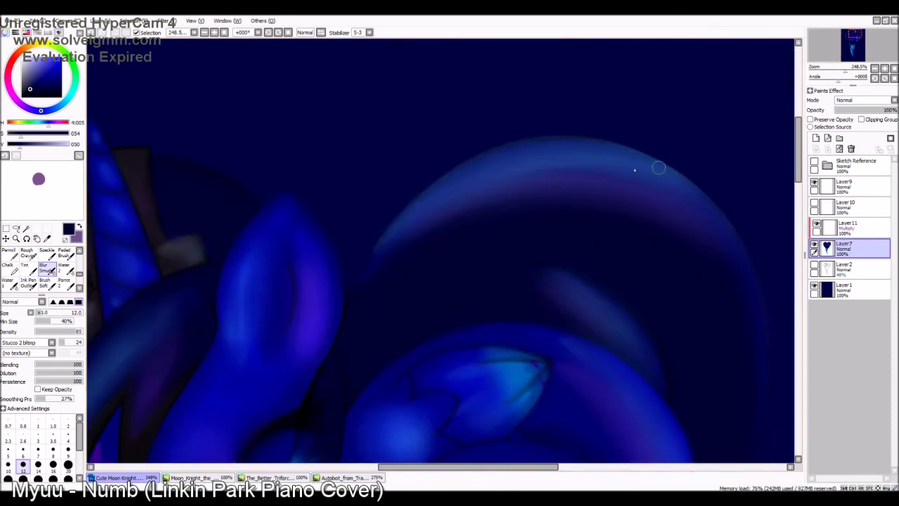
scroll(652, 158, right, 3)
scroll(502, 172, down, 3)
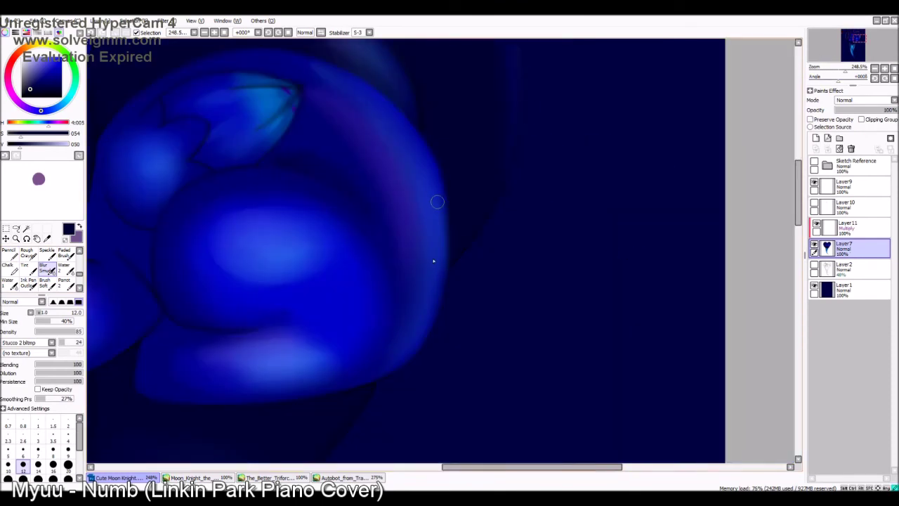
- Enable Preserve Opacity and smudge the hair shading directly beneath the body with Blur Smudge at size 24
click(810, 119)
scroll(752, 105, left, 5)
drag(259, 443, 225, 207)
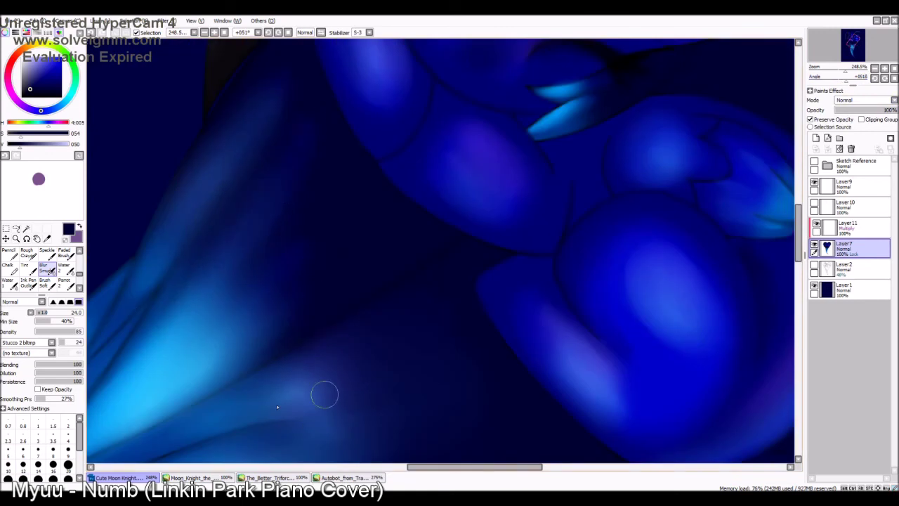
scroll(277, 406, left, 3)
key(Home)
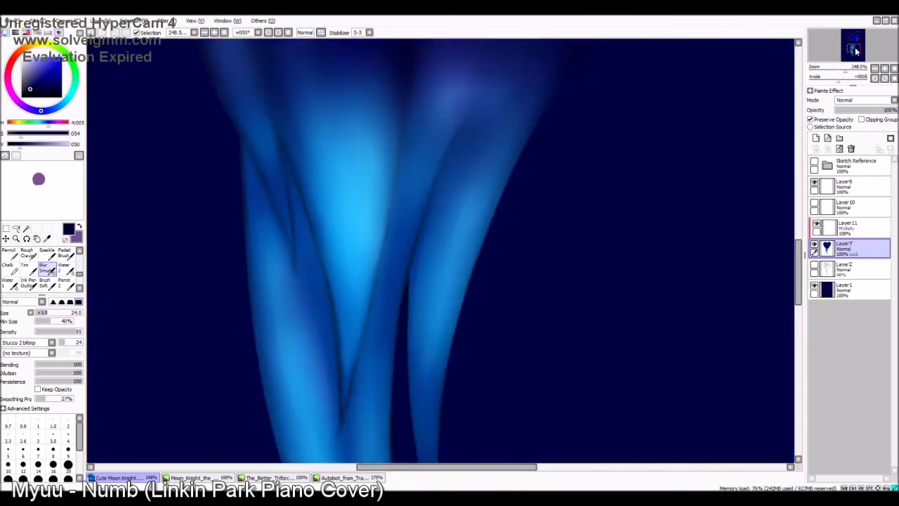
scroll(835, 53, down, 3)
drag(836, 53, 854, 56)
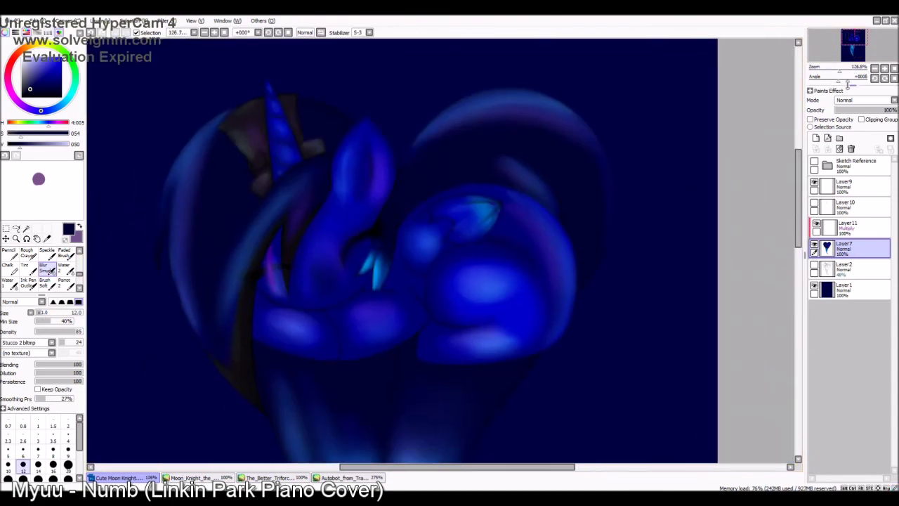
- Set Layer11 to Normal without clipping and paint a narrow purple sliver on the pony's face with the Pen at size 22
click(846, 224)
click(861, 119)
scroll(442, 251, up, 4)
key(b)
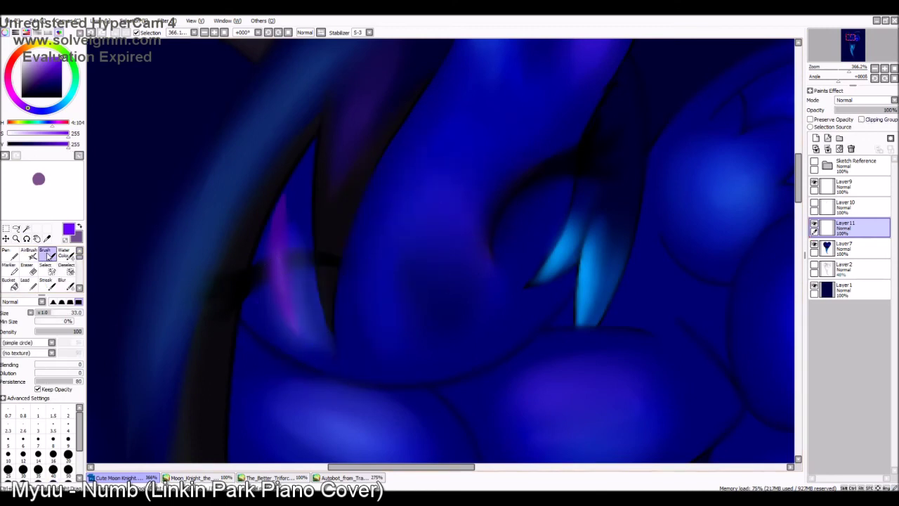
click(8, 252)
drag(410, 295, 430, 186)
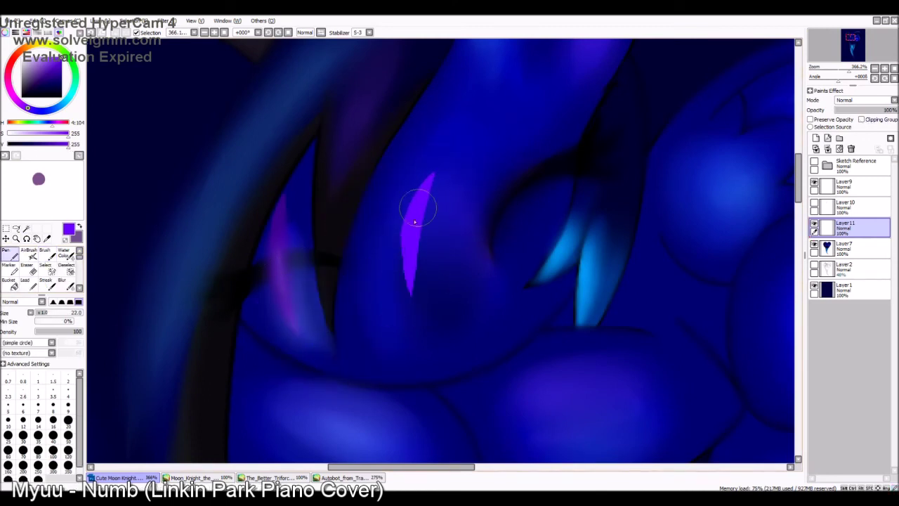
key(e)
- Preserve Layer11's opacity and give the purple sliver darker edges and a light purple highlight
key(b)
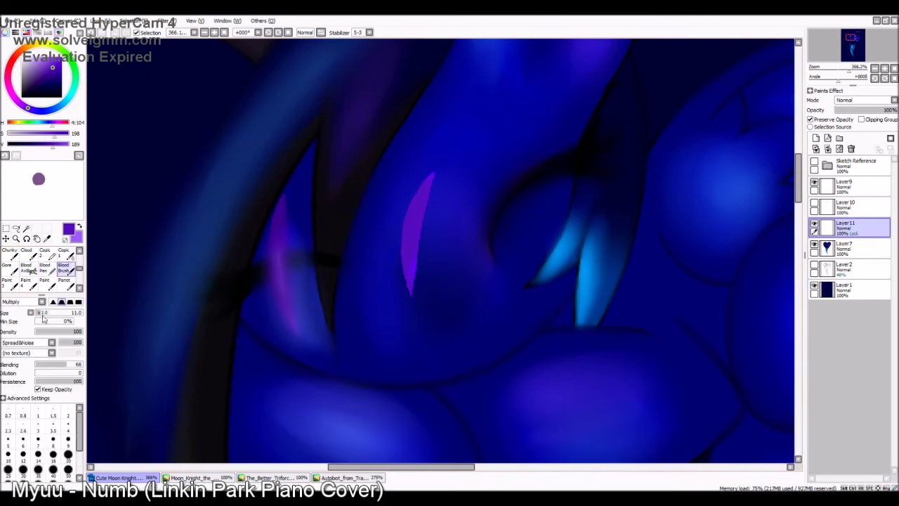
key(n)
mouse_move(430, 177)
mouse_down()
mouse_move(411, 291)
mouse_move(398, 243)
mouse_up()
key(b)
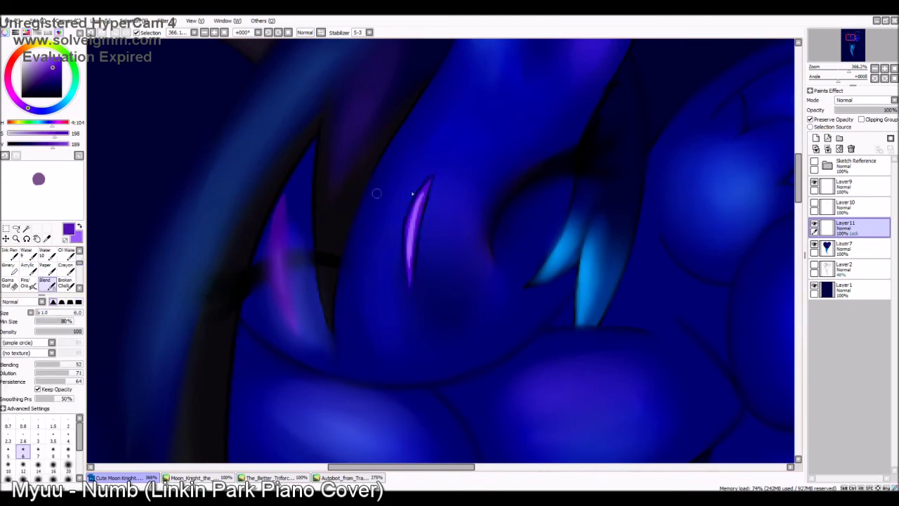
- Smooth the sliver with Blur Smudge at size 4 and rework its tones with Blood Pen at size 7 and Blend at size 6
key(n)
alt+click(408, 246)
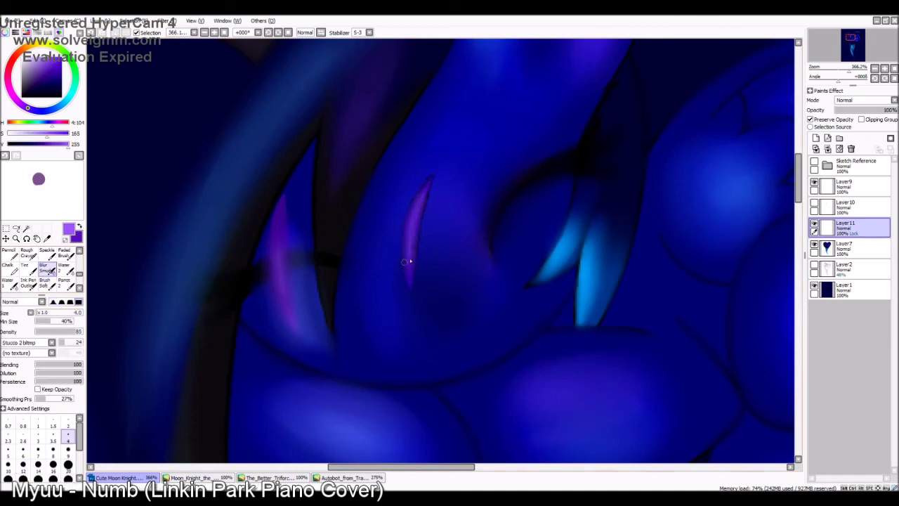
click(51, 272)
drag(408, 261, 436, 174)
alt+click(423, 210)
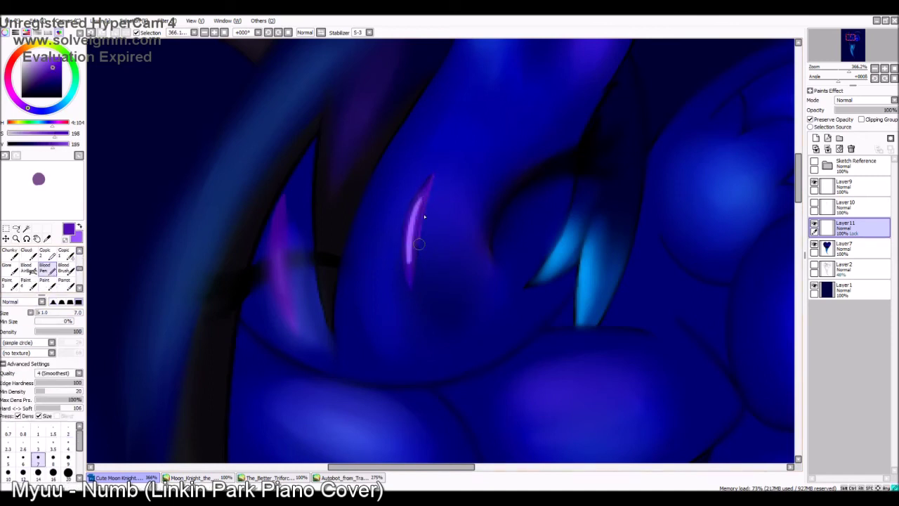
key(n)
drag(407, 278, 422, 190)
- Adjust the sliver's hue to +11 and its saturation to +31
key(ctrl+u)
drag(123, 149, 146, 149)
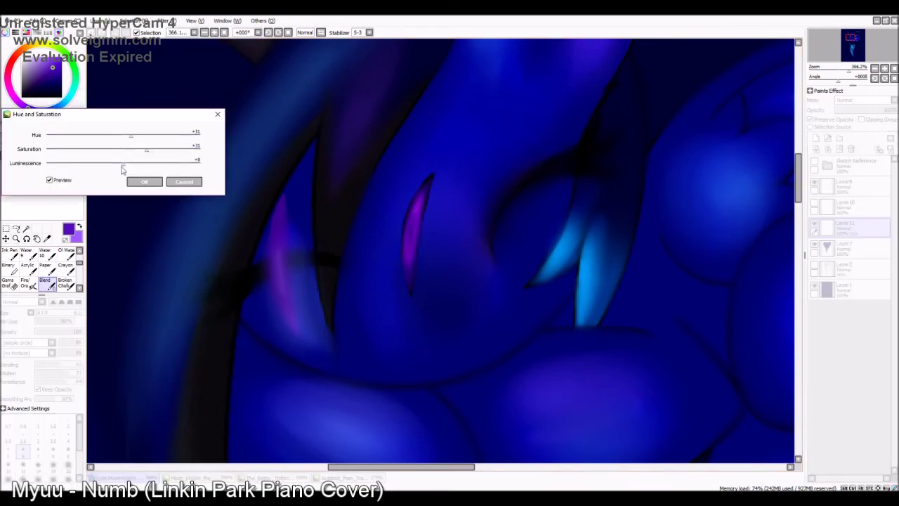
click(144, 182)
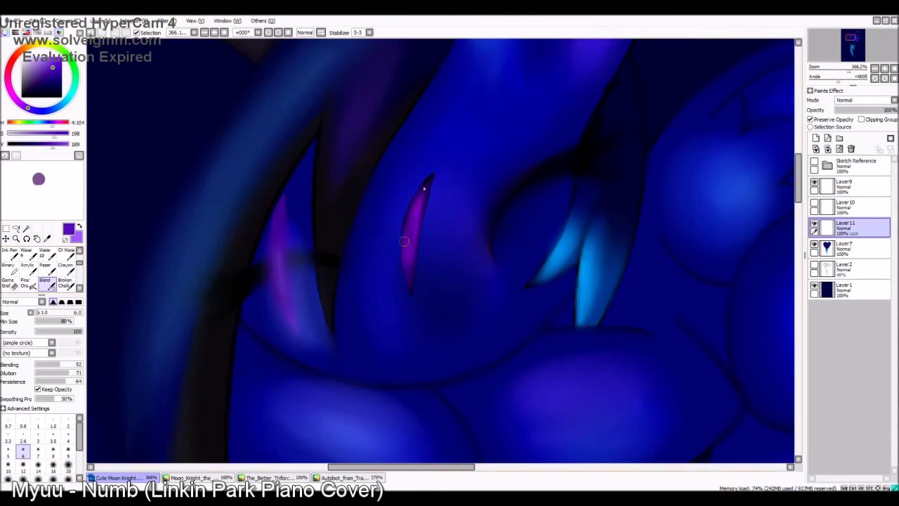
- Paint a dark core inside the magenta sliver with the Multiply Blood Pen at size 7 and blend it
key(b)
drag(411, 250, 422, 200)
scroll(80, 278, up, 3)
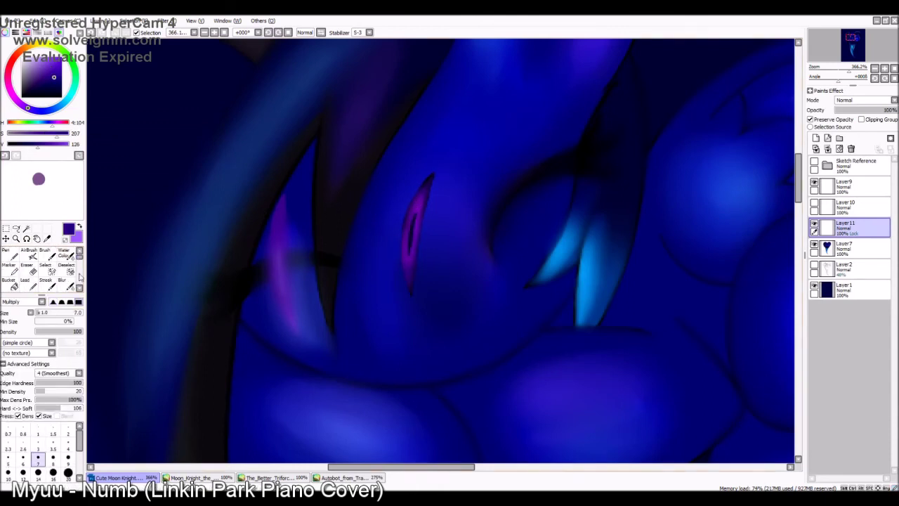
key(b)
drag(409, 261, 424, 182)
- Move, rotate and reshape the magenta sliver to fit over the pink streak between the dark mane strands
key(ctrl+t)
mouse_move(419, 232)
mouse_down()
mouse_move(305, 291)
mouse_move(295, 281)
mouse_up()
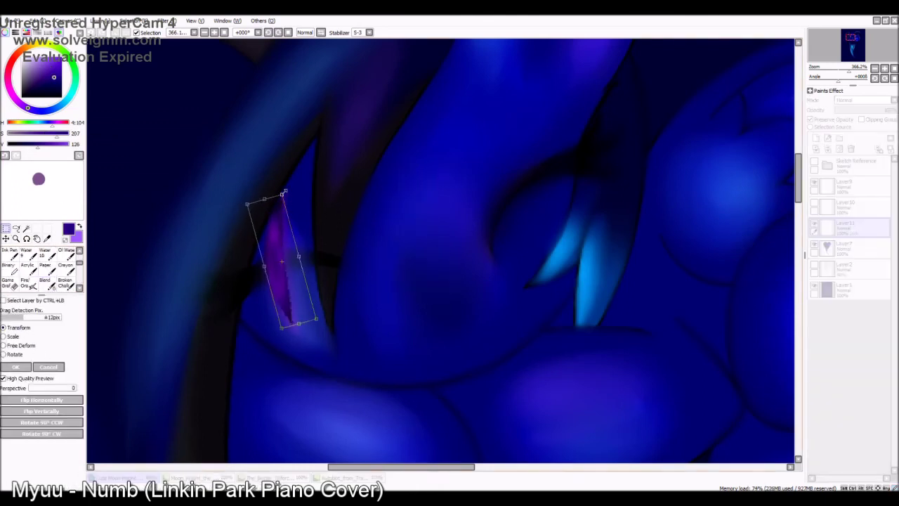
key(ctrl+t)
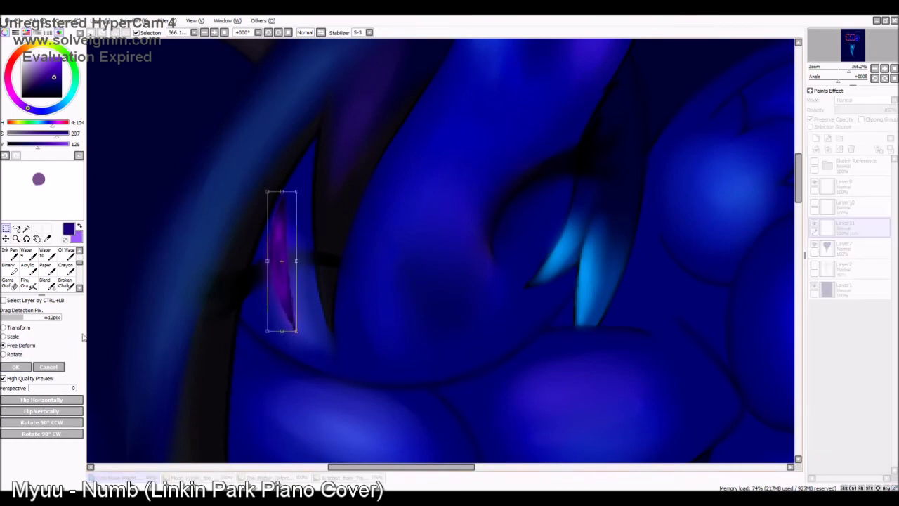
key(Return)
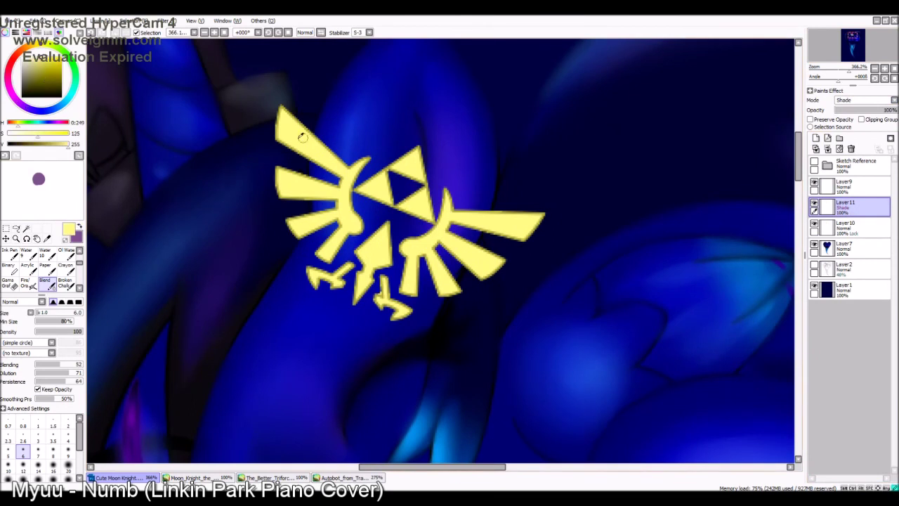
- Shade the yellow winged Triforce crest on Layer10 with brown diagonal bands using the Brush at size 20
click(51, 256)
click(68, 454)
drag(284, 116, 348, 288)
drag(372, 158, 425, 203)
drag(484, 184, 537, 232)
drag(453, 243, 500, 278)
drag(379, 313, 406, 341)
drag(261, 179, 309, 210)
drag(278, 116, 320, 158)
drag(327, 217, 390, 260)
drag(393, 168, 416, 195)
drag(499, 214, 545, 240)
drag(464, 249, 505, 279)
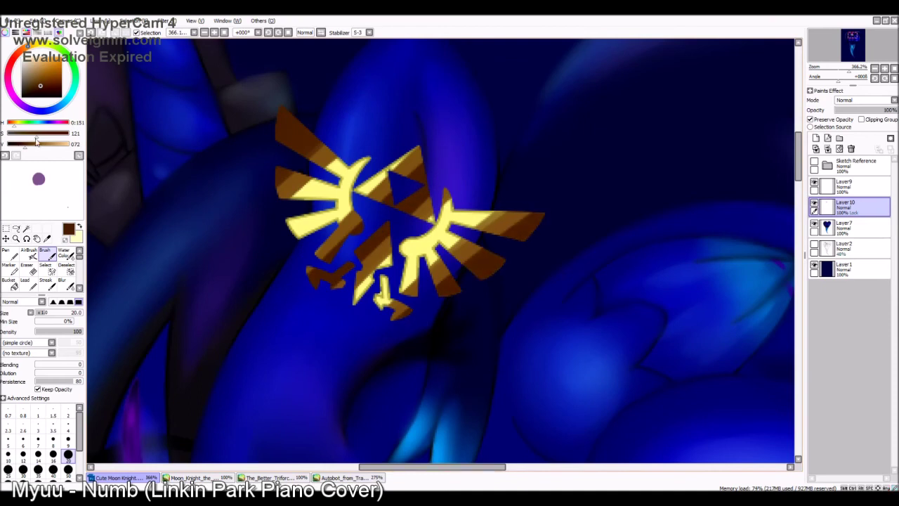
- Add darker brown bands across the wing tips and lower parts of the Triforce crest
drag(256, 116, 306, 151)
drag(386, 176, 425, 209)
drag(319, 217, 362, 259)
drag(404, 161, 441, 205)
- Add pale yellow highlights to the crest and smooth its gold and brown tones with Blend at size 15
key(x)
drag(306, 161, 384, 216)
click(45, 282)
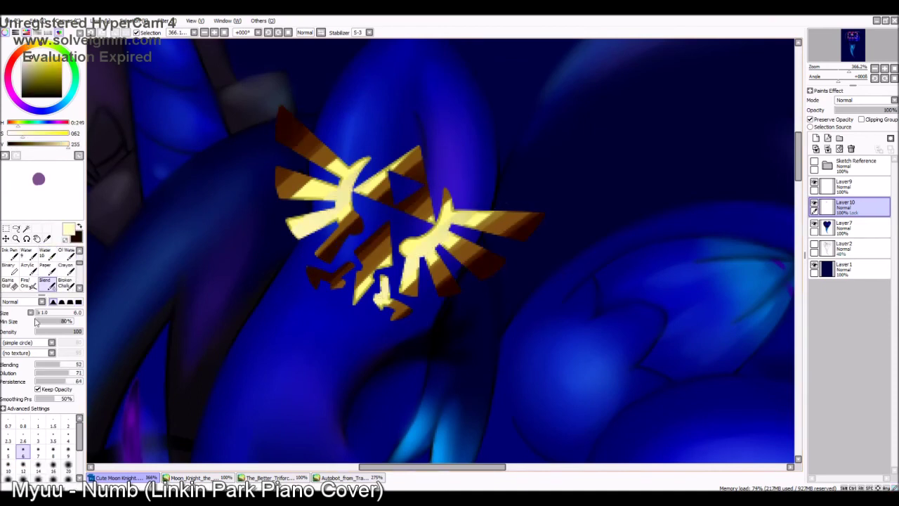
mouse_move(260, 188)
mouse_down()
mouse_move(344, 161)
mouse_move(528, 187)
mouse_move(337, 211)
mouse_up()
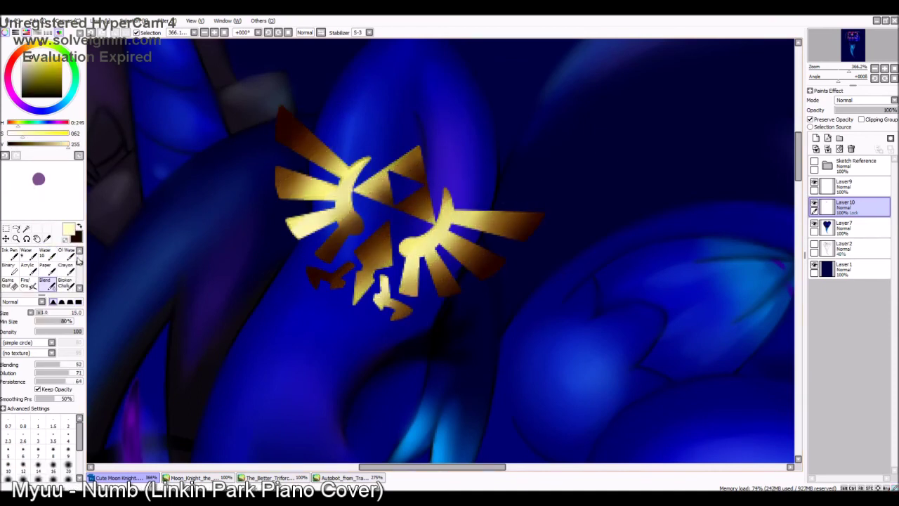
- Create a clipped Luminosity layer above the crest and paint white highlights on it with the Brush at size 8
scroll(42, 267, up, 3)
click(45, 251)
click(815, 137)
click(861, 119)
drag(323, 175, 362, 204)
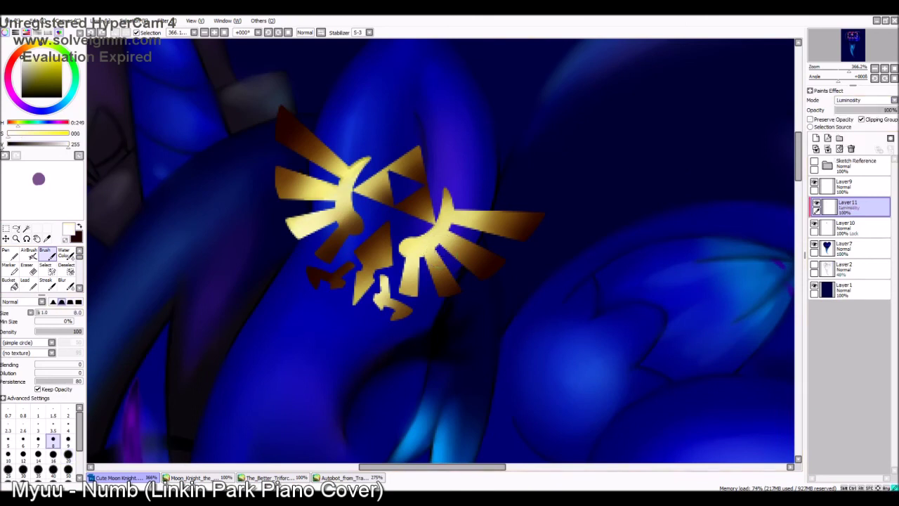
drag(428, 208, 379, 288)
- Soften the crest's white highlights with Blend at size 15
scroll(42, 267, down, 3)
click(45, 282)
drag(414, 232, 434, 244)
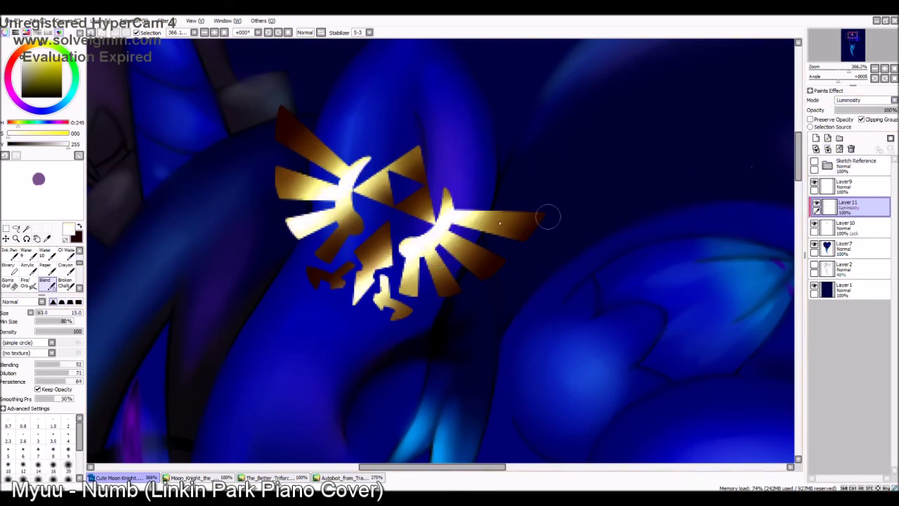
- Apply a colour adjustment filter to the crest's Layer10 and reselect the Luminosity layer
click(849, 224)
click(163, 21)
click(189, 44)
click(158, 166)
click(850, 203)
drag(848, 71, 843, 73)
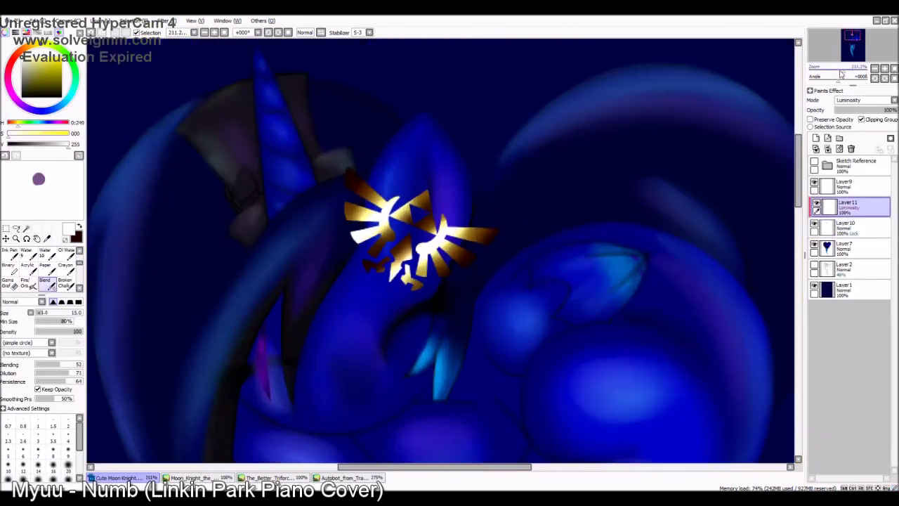
- Copy the crescent moon and sword emblem from another open document and paste it into the pony painting
click(345, 478)
key(ctrl+c)
click(120, 478)
key(ctrl+v)
key(ctrl+t)
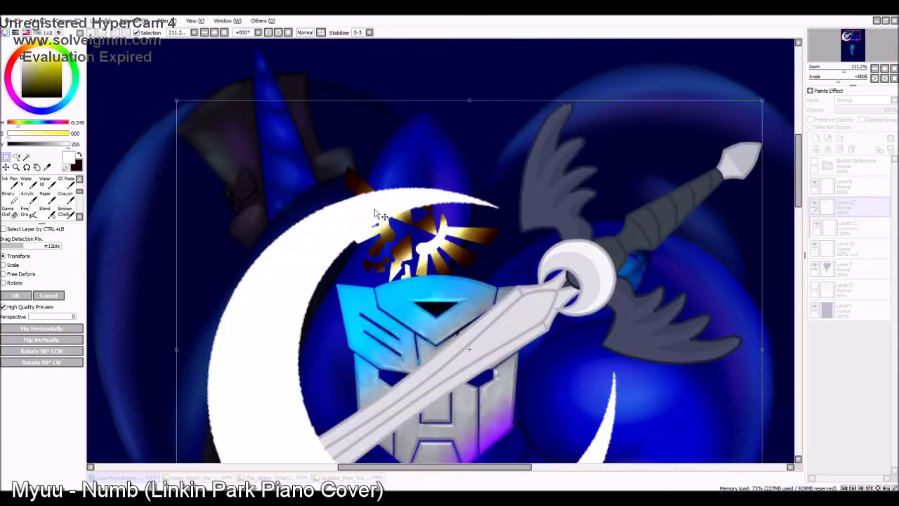
- Scale the moon and sword emblem down and place it on the pony's haunch as a cutie mark
drag(337, 191, 393, 209)
drag(533, 204, 544, 224)
click(4, 265)
drag(551, 307, 523, 279)
key(Return)
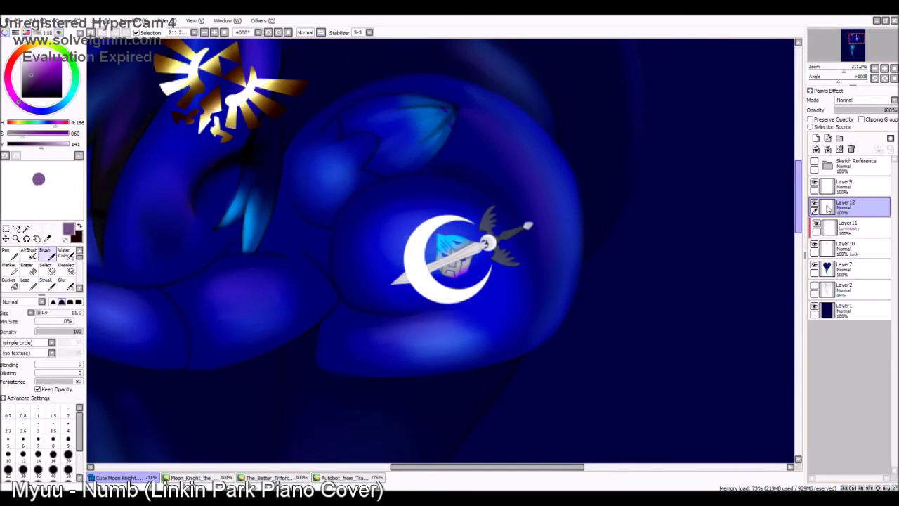
- Set up Layer12 as a clipped Multiply layer above Layer7 and shade the cutie mark in muted purple, blending at size 35
drag(843, 205, 843, 254)
click(860, 119)
click(864, 100)
click(856, 117)
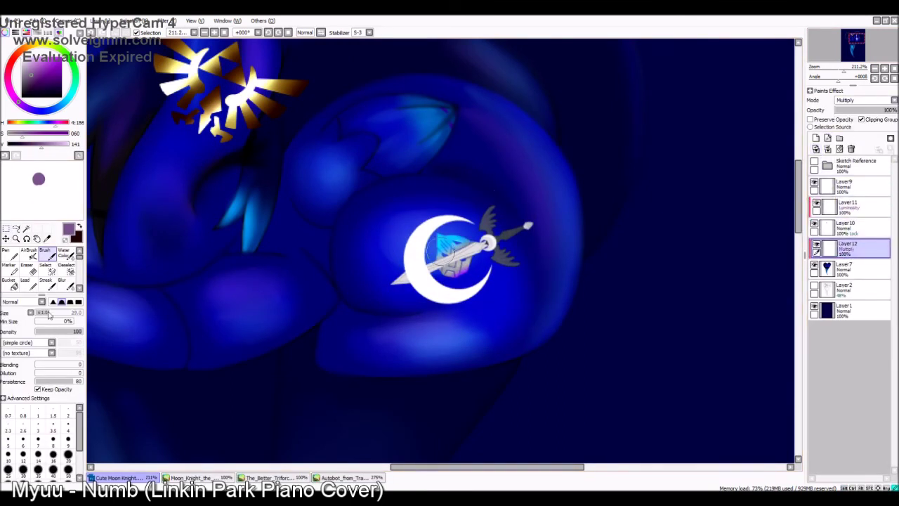
scroll(42, 267, down, 3)
click(45, 283)
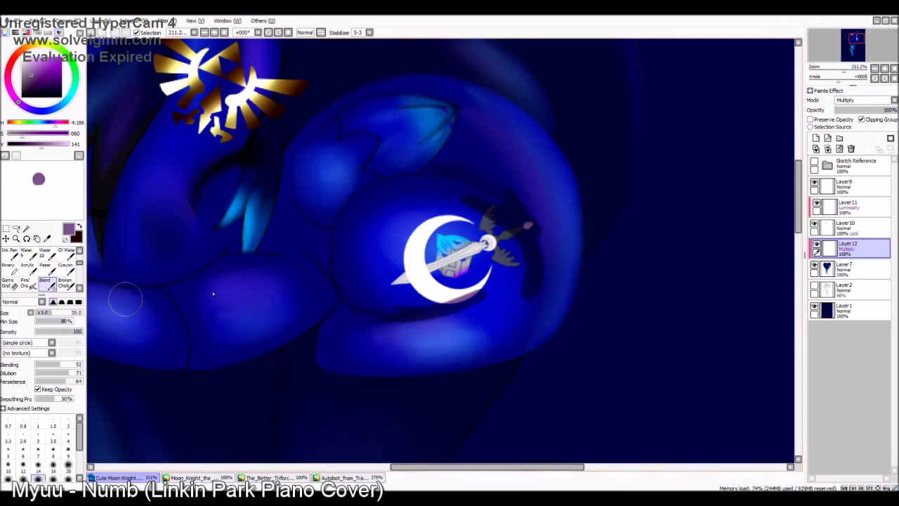
- Set the clipped Layer12 to Screen and choose white with the airbrush at size 41 for cutie mark highlights
click(864, 99)
click(853, 123)
alt+click(450, 225)
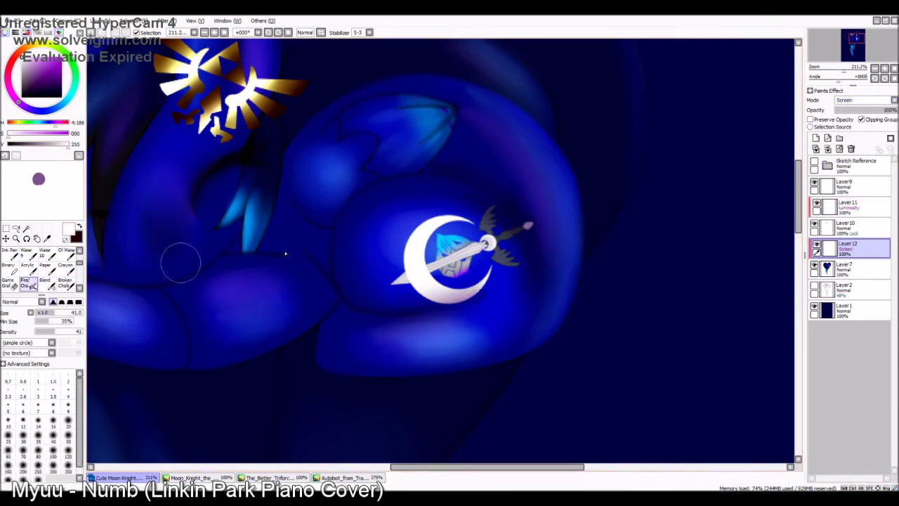
- Merge the crest, cutie mark and shading layers down into Layer7
key(ctrl+z)
key(ctrl+z)
key(ctrl+z)
key(ctrl+z)
key(ctrl+z)
key(ctrl+z)
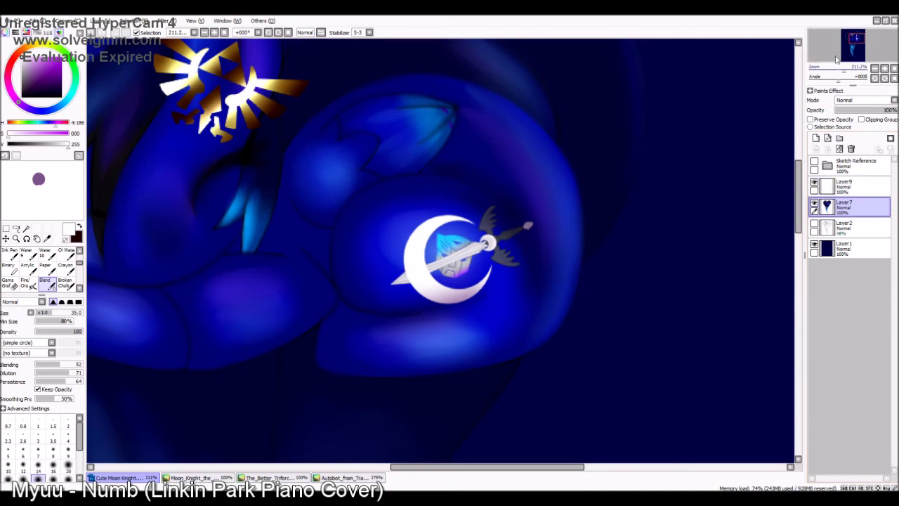
- Close the Moon Knight and Triforce reference documents, keeping the Autobot image open
click(274, 477)
key(ctrl+w)
key(ctrl+w)
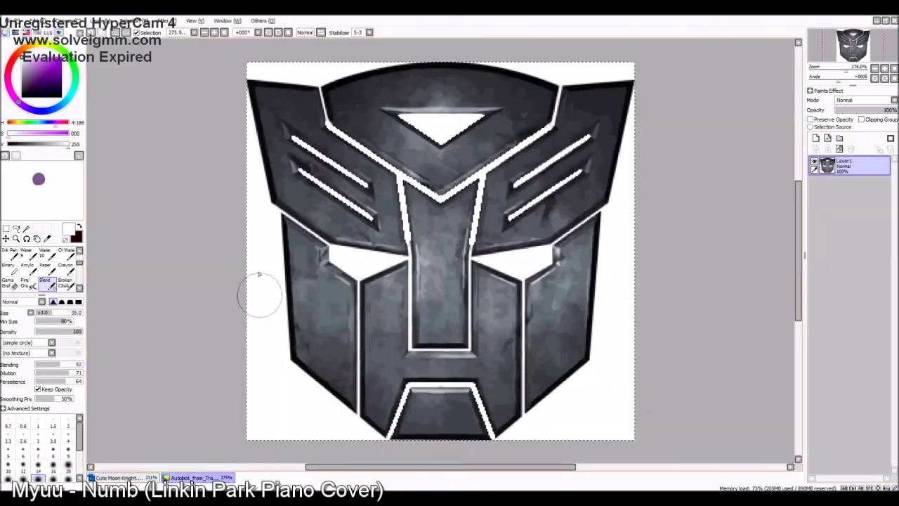
- Paste two copies of the Autobot emblem into the pony painting and tilt them in opposite directions so they overlap
click(120, 478)
key(ctrl+v)
key(ctrl+t)
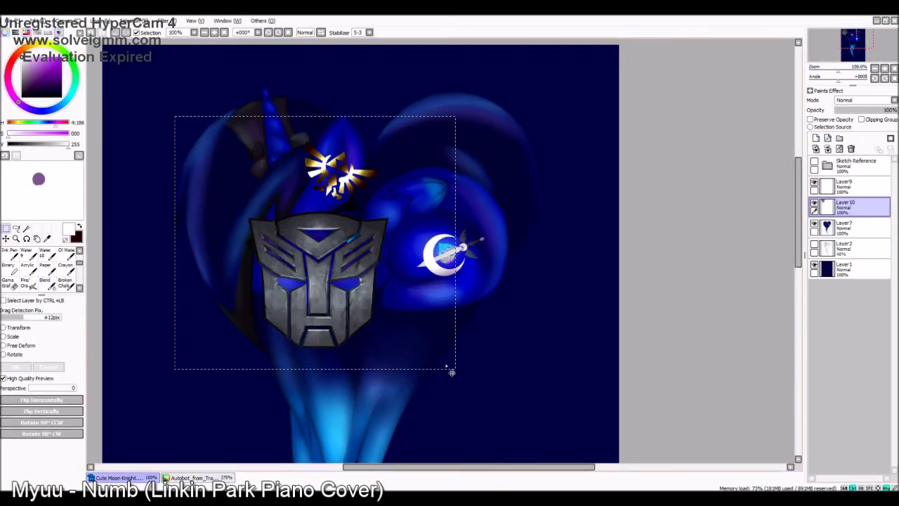
drag(379, 351, 291, 337)
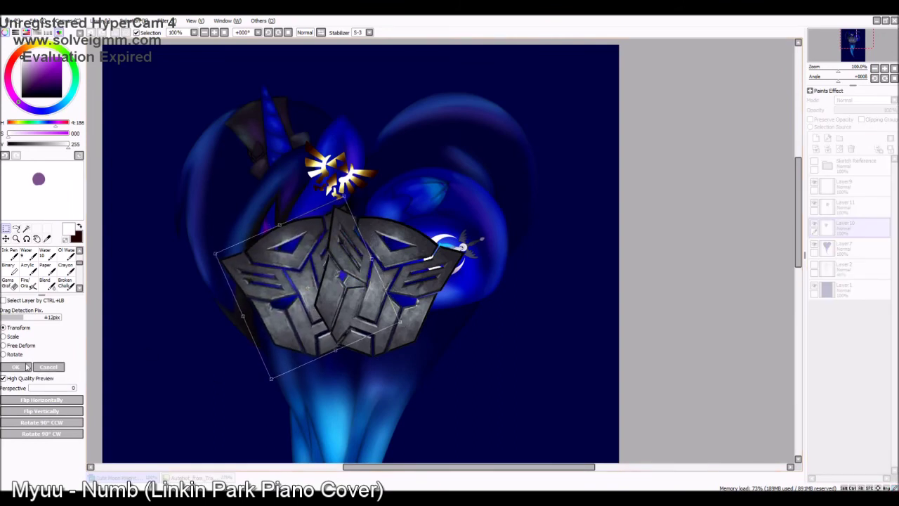
key(Return)
- Add a clipped Multiply layer above Layer10, shade the rear Autobot emblem in muted purple and blend it at size 60
click(862, 99)
click(861, 117)
key(b)
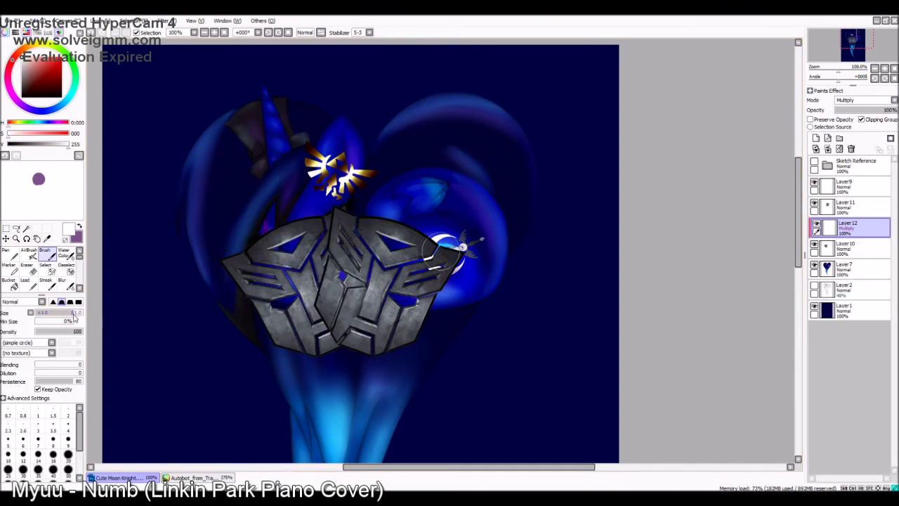
alt+click(252, 267)
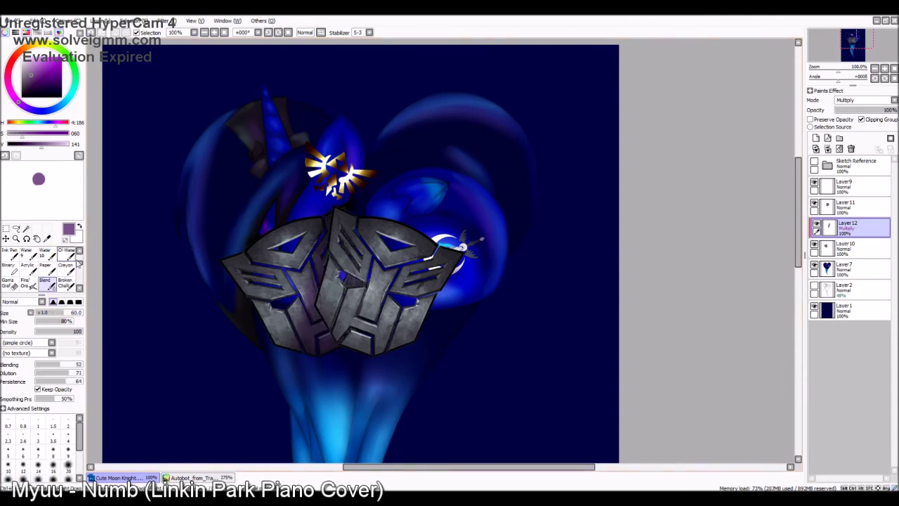
click(815, 138)
click(863, 100)
click(845, 115)
click(44, 282)
- Add a clipped Screen layer above Layer11 and choose white with the airbrush at size 41 for the front emblem's highlights
click(846, 247)
click(846, 205)
click(862, 99)
click(844, 124)
click(26, 282)
key(x)
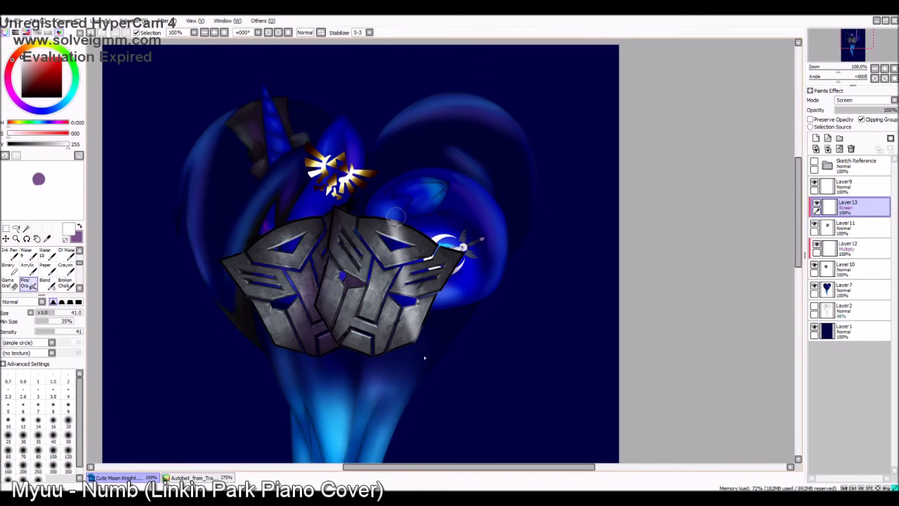
- Set the clipped highlight layers to Luminosity, paint white highlights across both Autobot emblems and blend them at size 60
key(b)
drag(391, 224, 419, 327)
click(858, 153)
key(b)
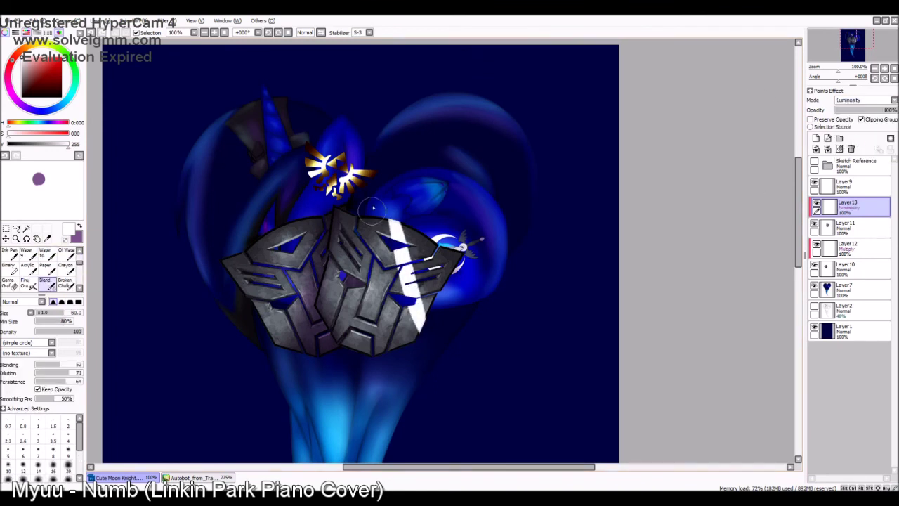
drag(269, 228, 267, 337)
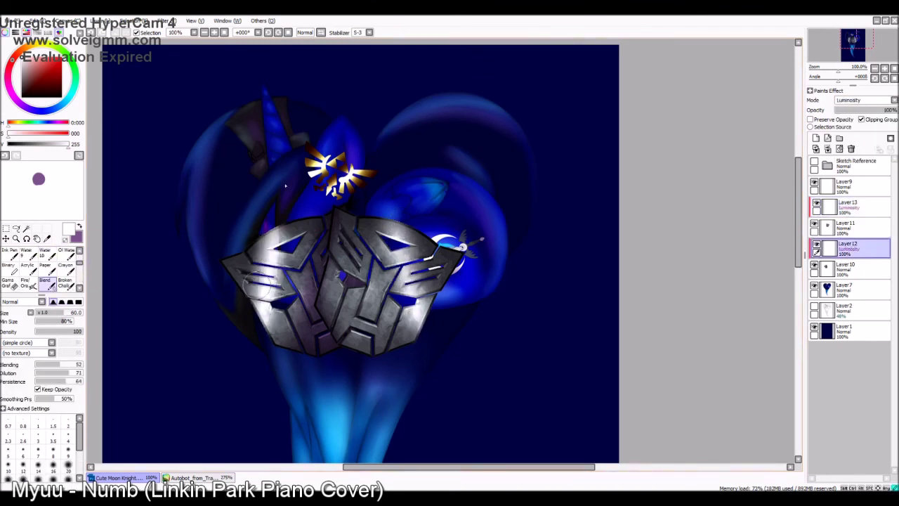
- Shade the front emblem's overlapping edge in muted purple on a clipped Multiply layer above Layer11
key(ctrl+t)
key(Return)
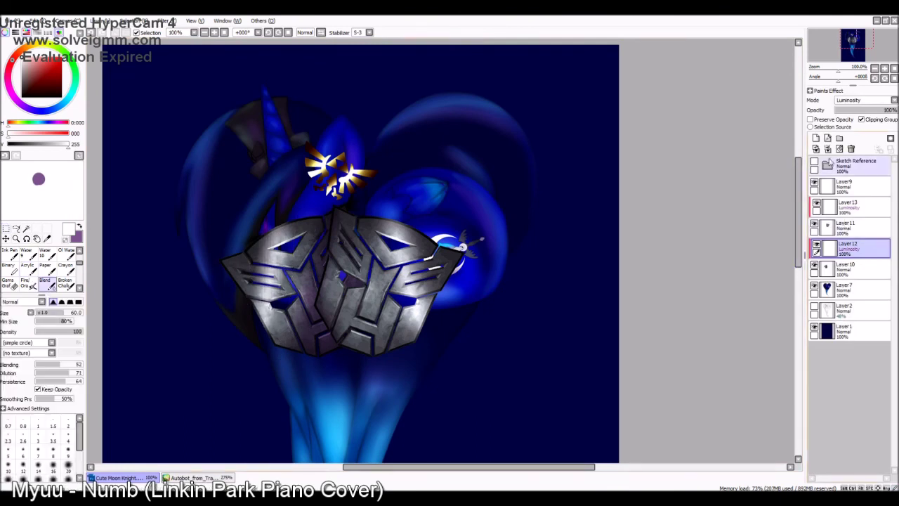
scroll(50, 257, down, 2)
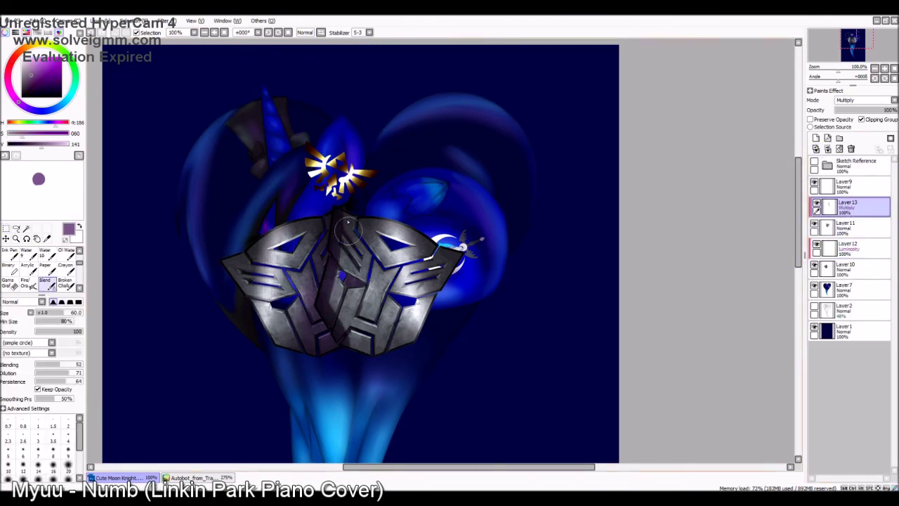
- Deepen the rear emblem's purple shading on a clipped Multiply layer and merge the emblem and shading layers into Layer10
click(827, 151)
key(b)
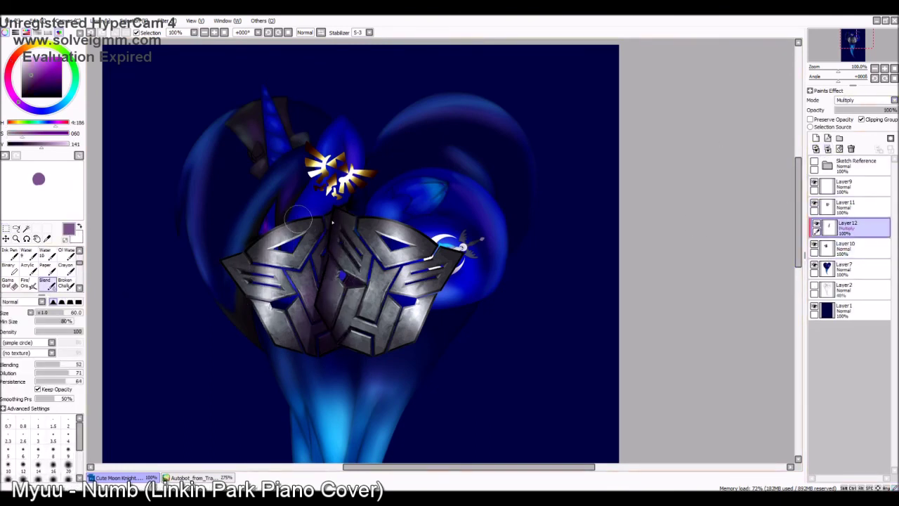
click(828, 150)
click(828, 150)
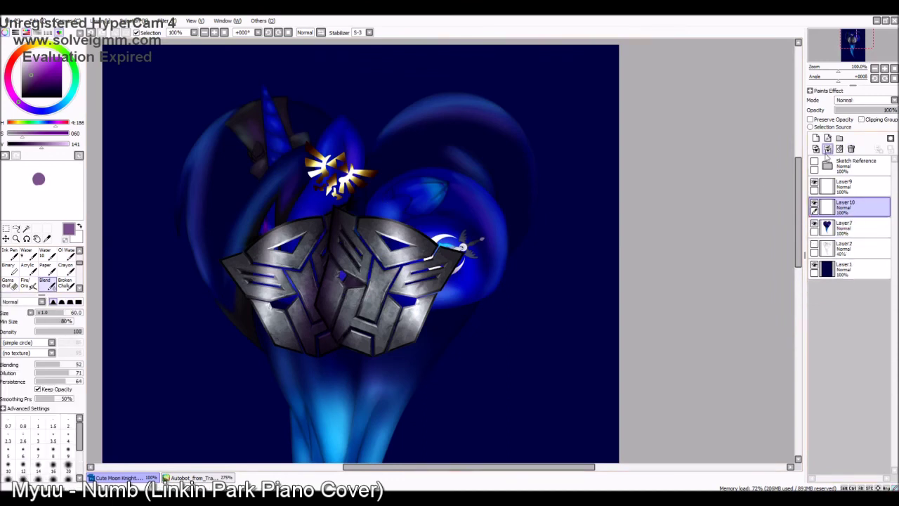
- Shrink and rotate the merged Autobot pair to fit the centre of the golden Triforce crest on the pony's head
key(ctrl)
key(alt)
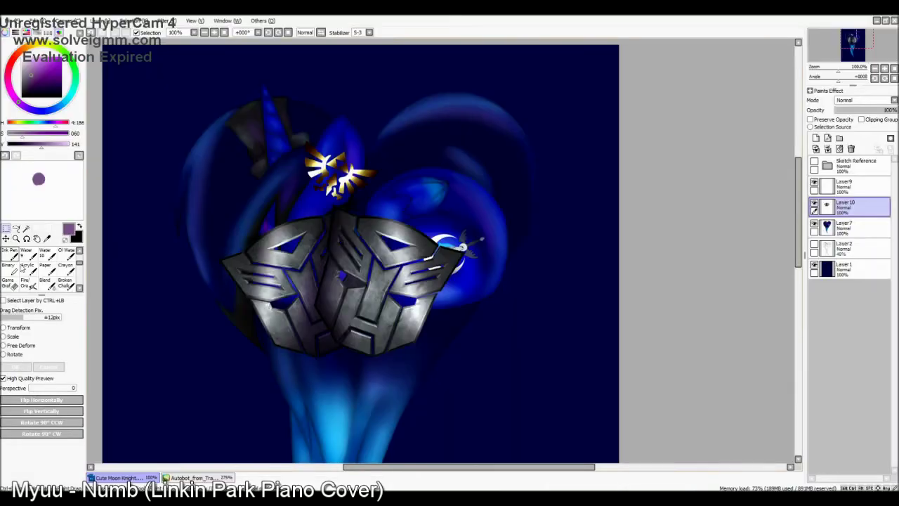
key(ctrl+t)
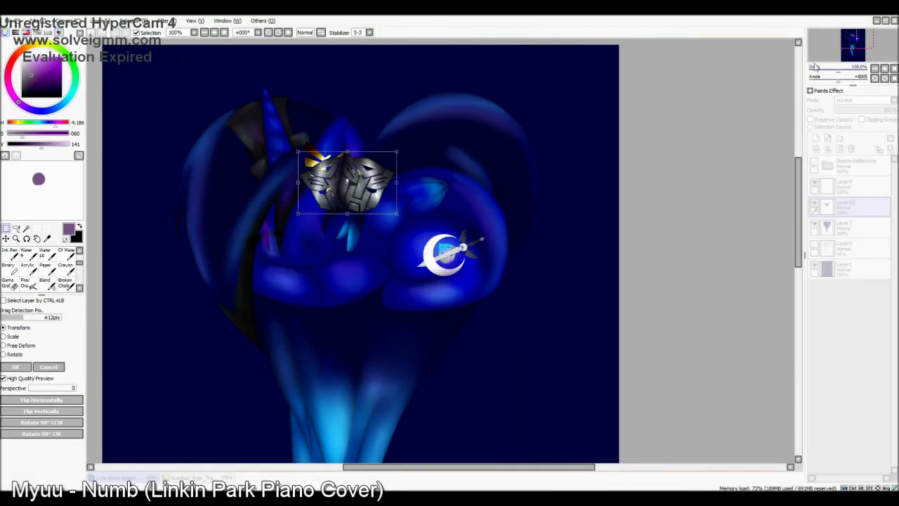
scroll(482, 260, up, 5)
drag(482, 261, 518, 266)
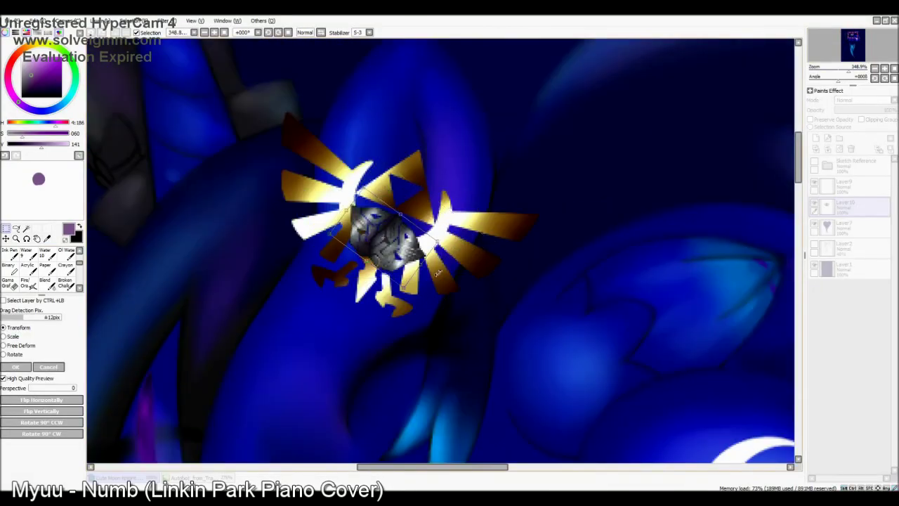
drag(394, 366, 242, 295)
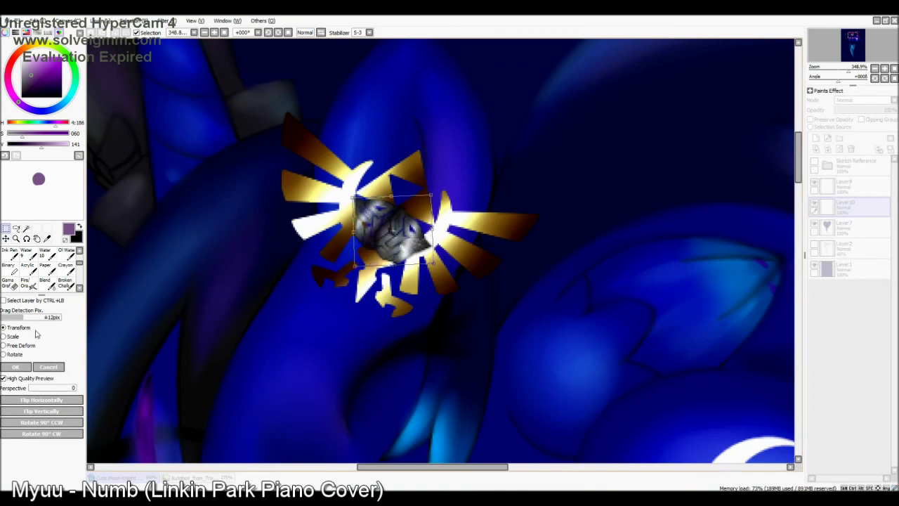
drag(450, 247, 416, 242)
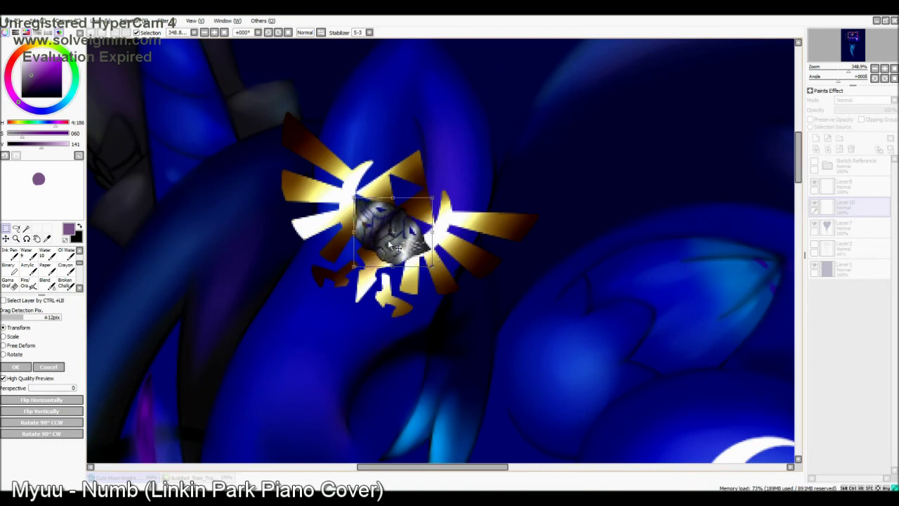
key(Return)
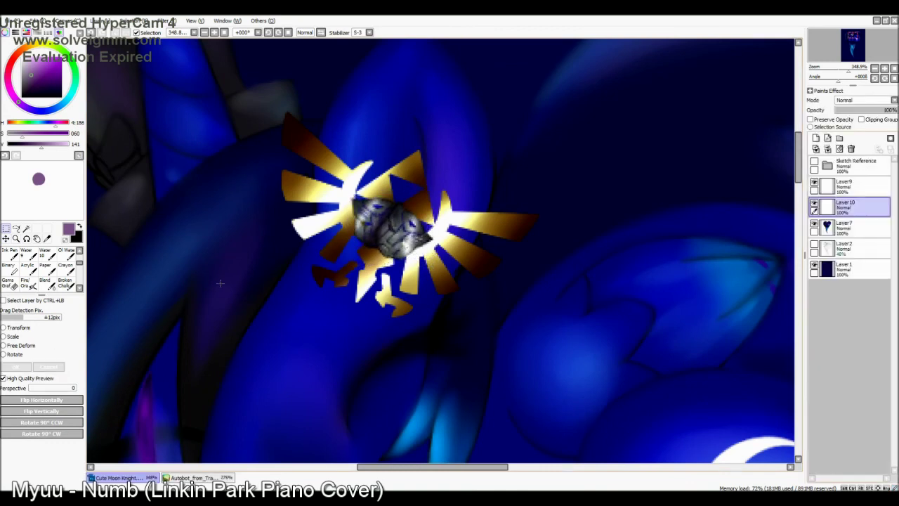
- Add a Multiply layer between Layer10 and Layer7, shade around the Autobot pair with the size 20 brush and blend it
key(b)
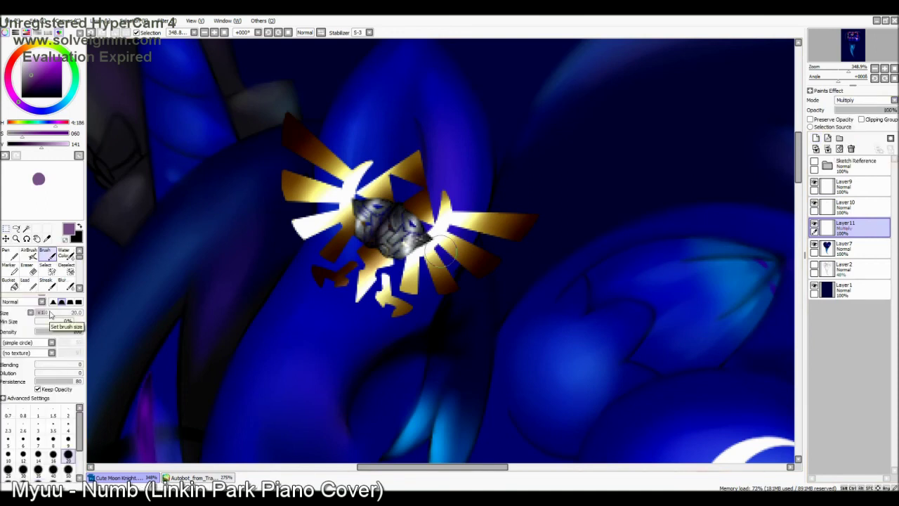
click(44, 283)
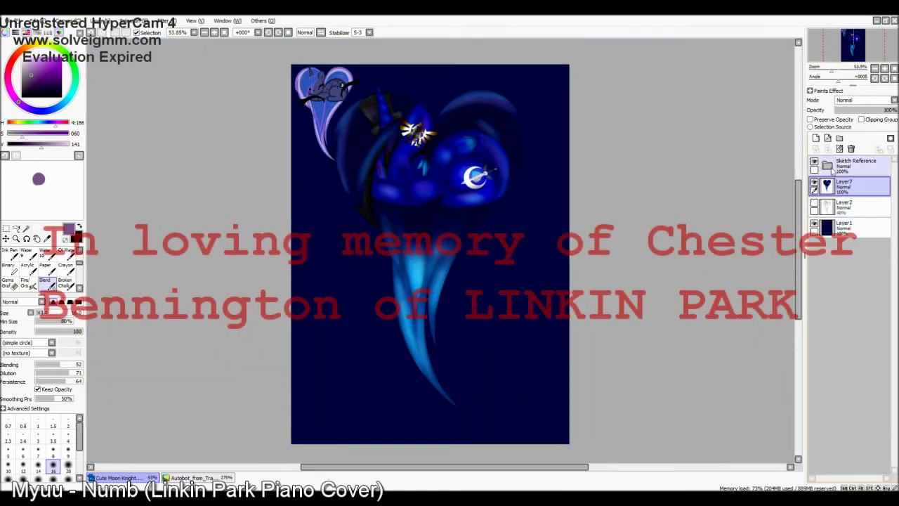
- Add a new layer using the Sketch Reference folder as a guide and paint the pony's closed eyelashes in black
click(827, 166)
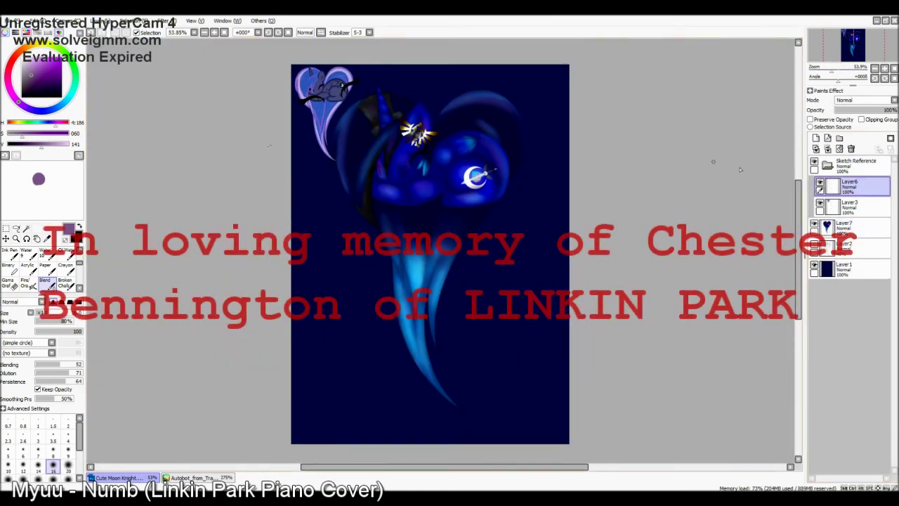
click(816, 138)
key(ctrl)
click(827, 166)
scroll(485, 221, up, 5)
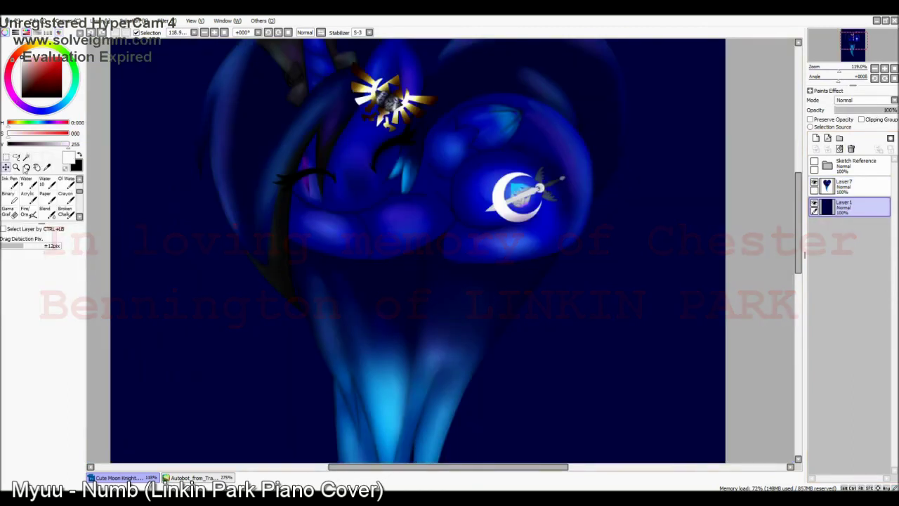
- Select the empty area around the pony on Layer7 with the Magic Wand, hide Layer1 and invert the selection
click(26, 156)
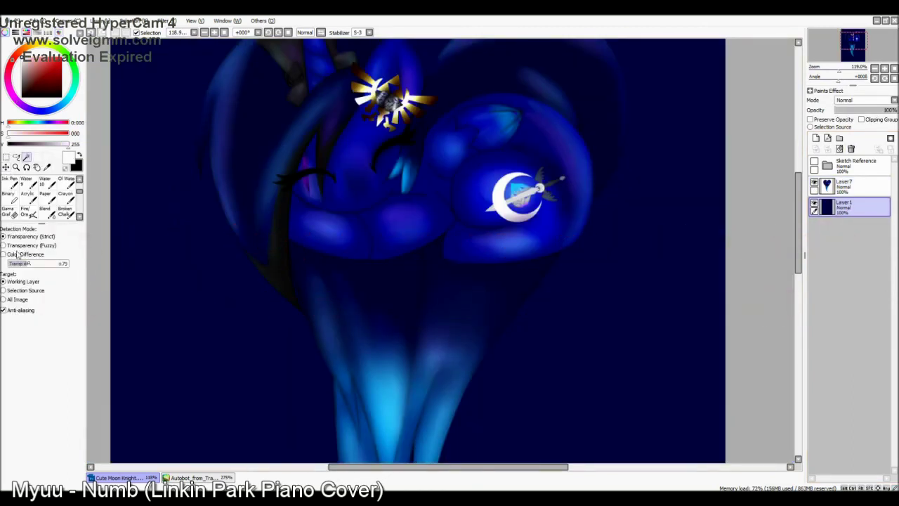
click(842, 185)
click(646, 155)
click(814, 203)
scroll(852, 41, up, 3)
drag(851, 40, 855, 59)
scroll(852, 41, down, 3)
key(ctrl+i)
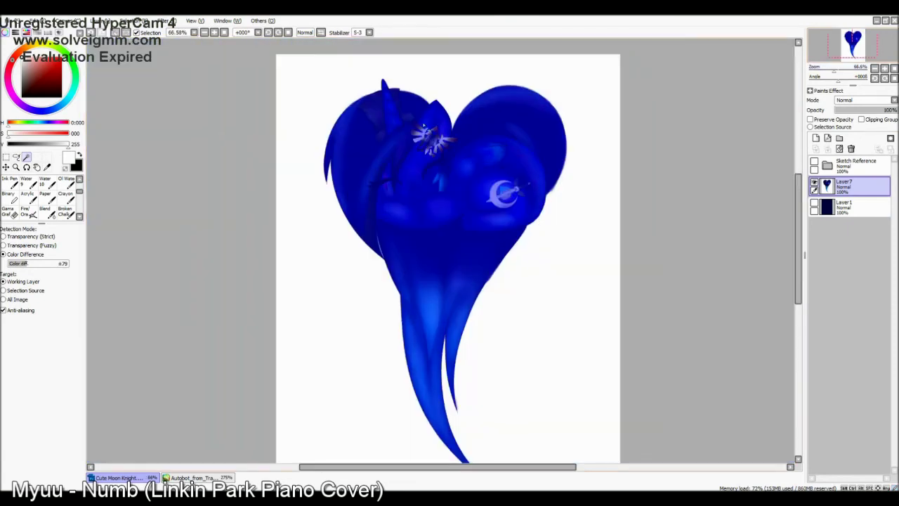
- Fill gaps in the pony selection with the size 10 selection pen and add a new layer above Layer7
scroll(852, 41, up, 3)
click(46, 197)
drag(723, 130, 519, 228)
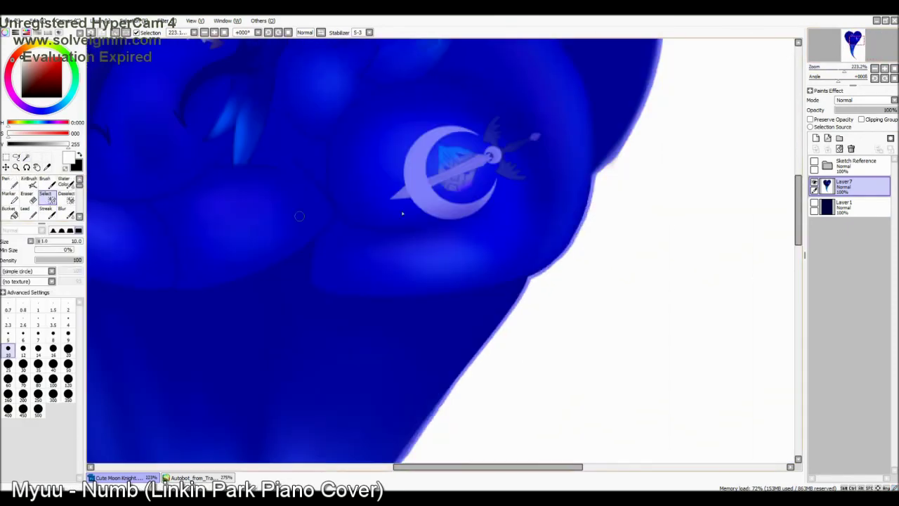
drag(231, 70, 420, 134)
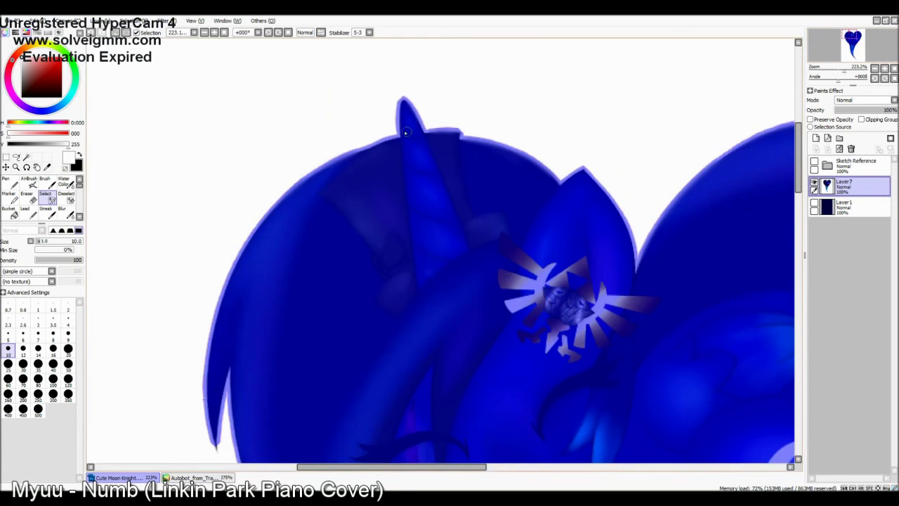
scroll(458, 134, down, 5)
click(854, 51)
scroll(436, 316, down, 3)
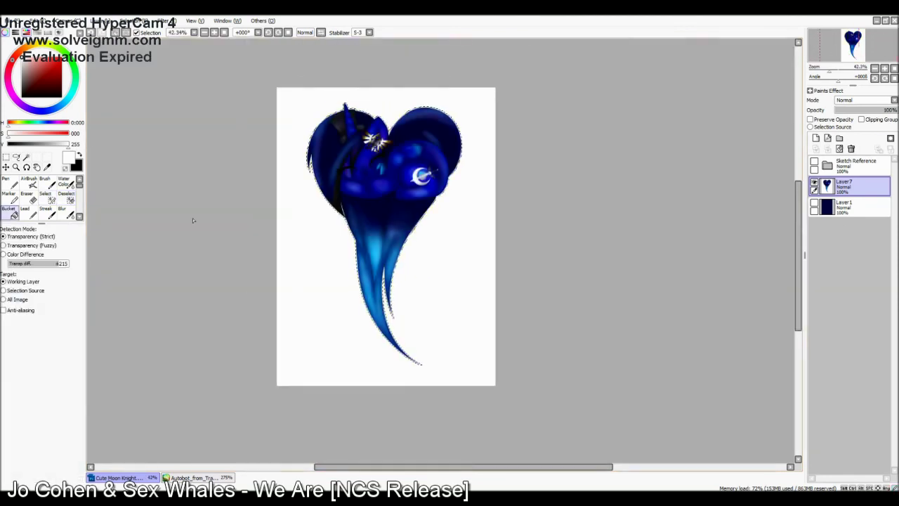
click(815, 139)
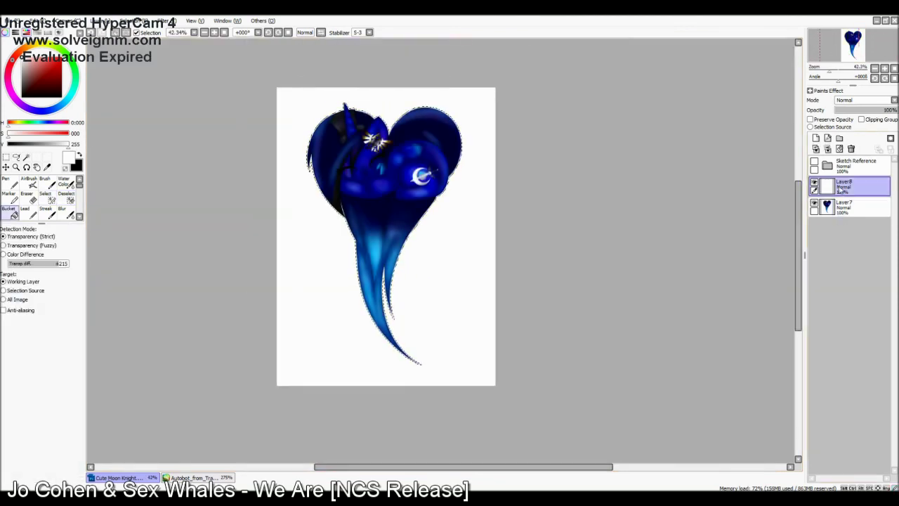